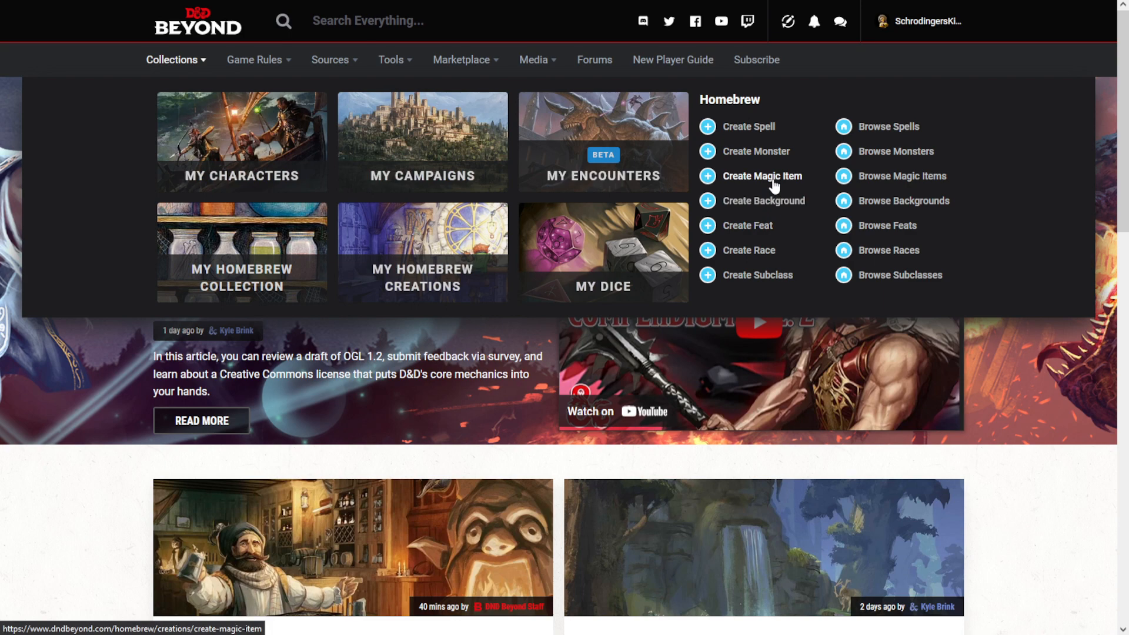
Step: Start a new homebrew magic item from scratch and name it "Cordys' Ancestral Weapon"
click(774, 184)
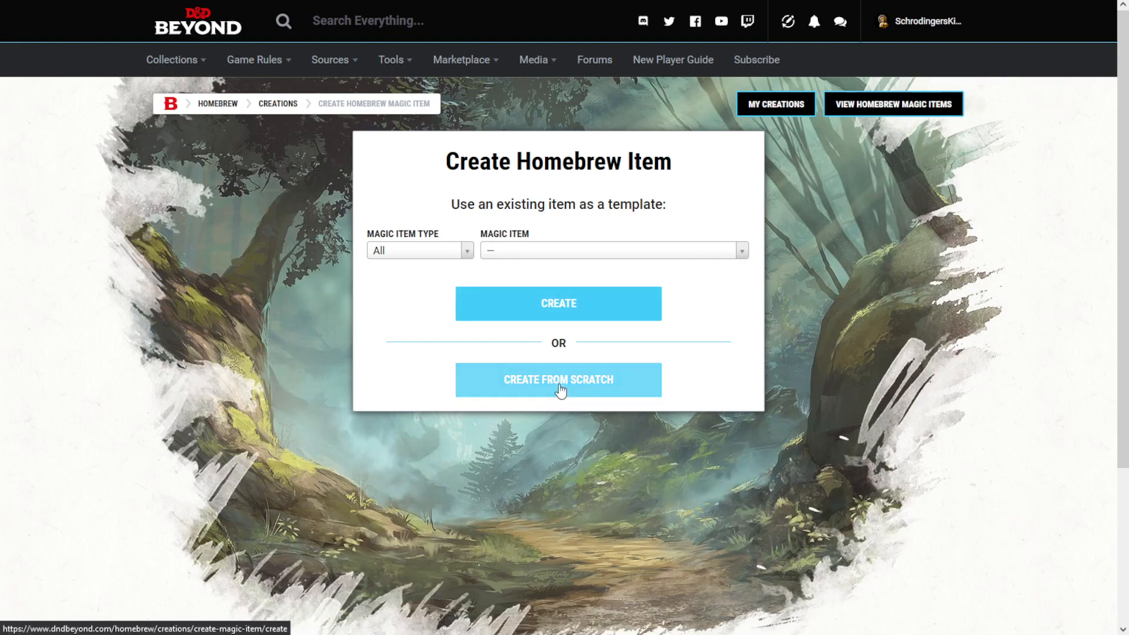
click(559, 391)
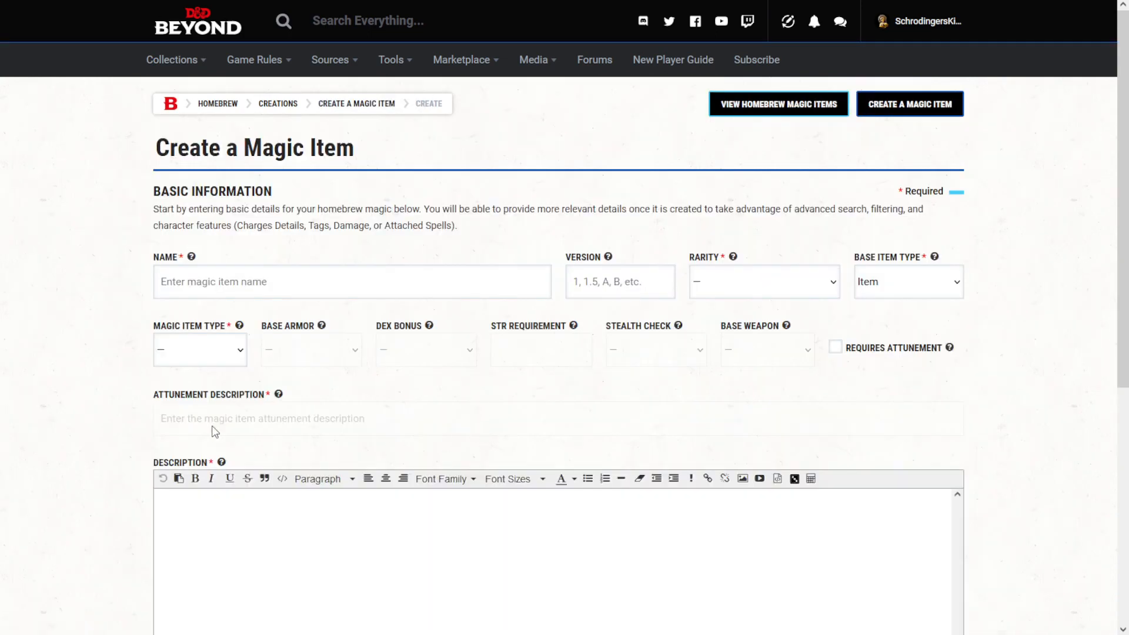
scroll(57, 335, down, 2)
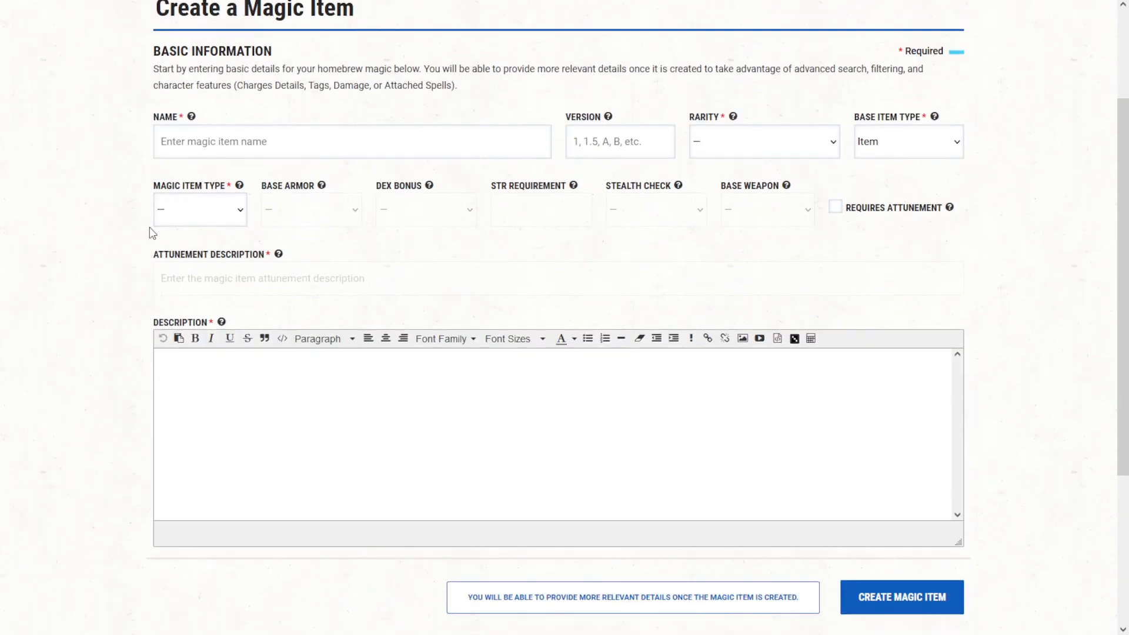
click(221, 136)
text(Cordys' Ancestral Weapon)
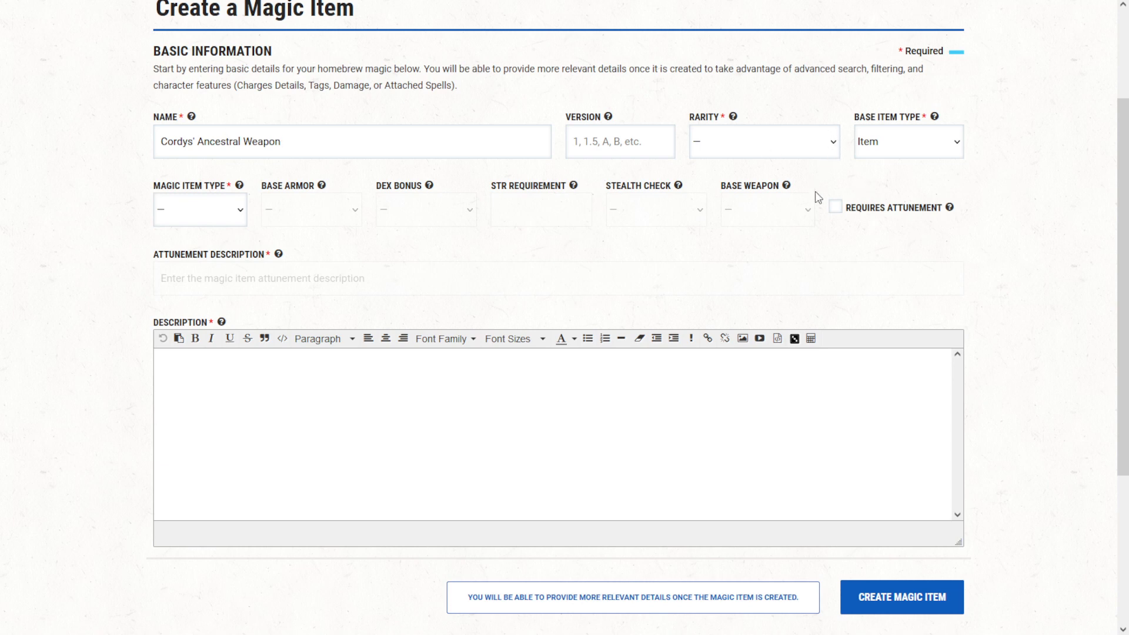
Step: Set the magic item's rarity to Rare and its base item type to Weapon
click(737, 252)
click(910, 151)
click(902, 210)
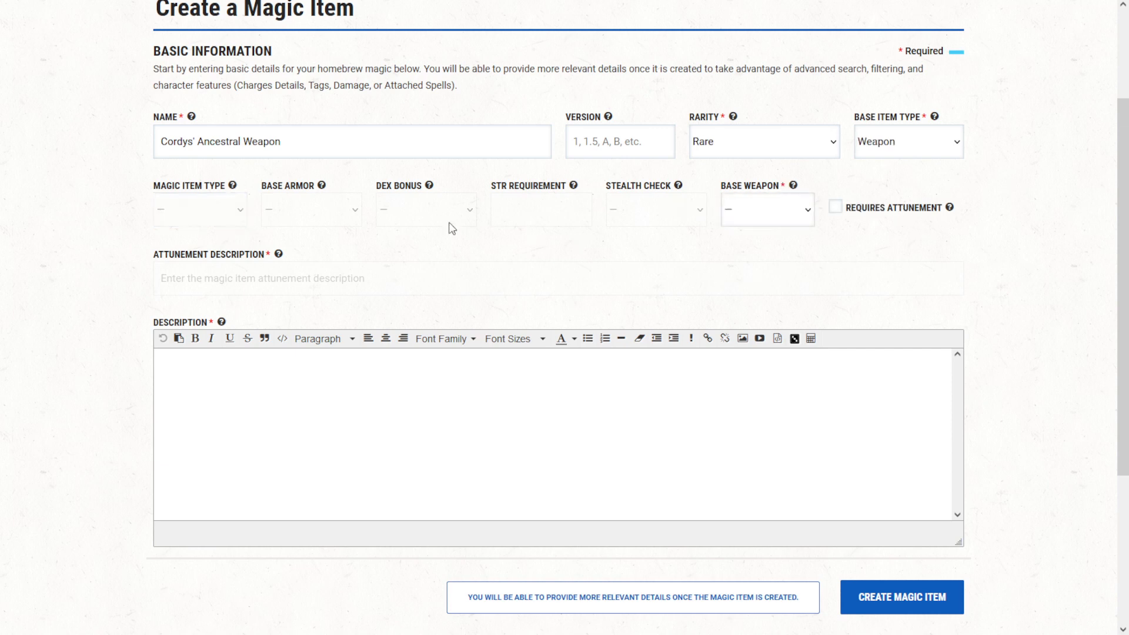
Step: Make the item require attunement by the character, giving the character's full name, and begin the description with "This is an ornate rapier...."
click(839, 211)
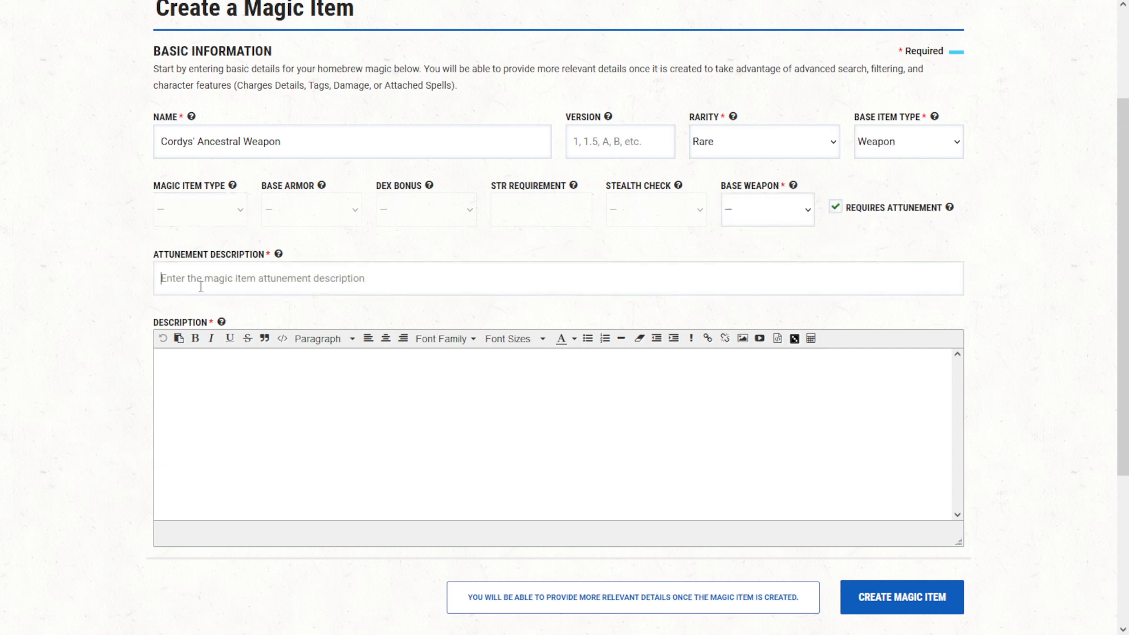
click(200, 287)
text(Cordys Frey)
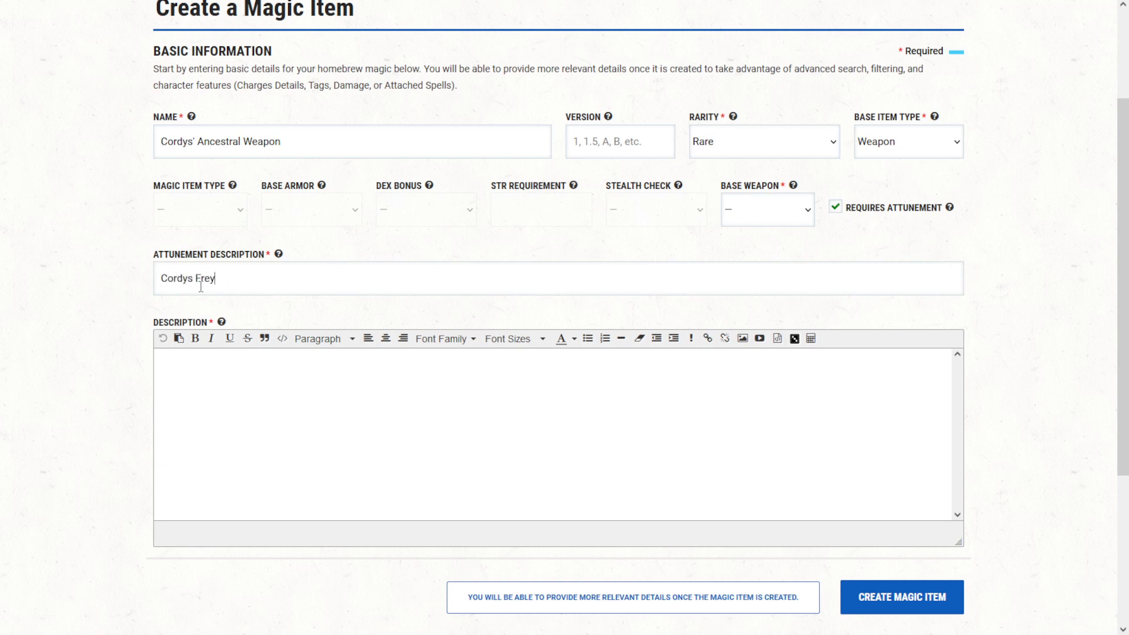
click(225, 415)
text(This is an oraate rapier)
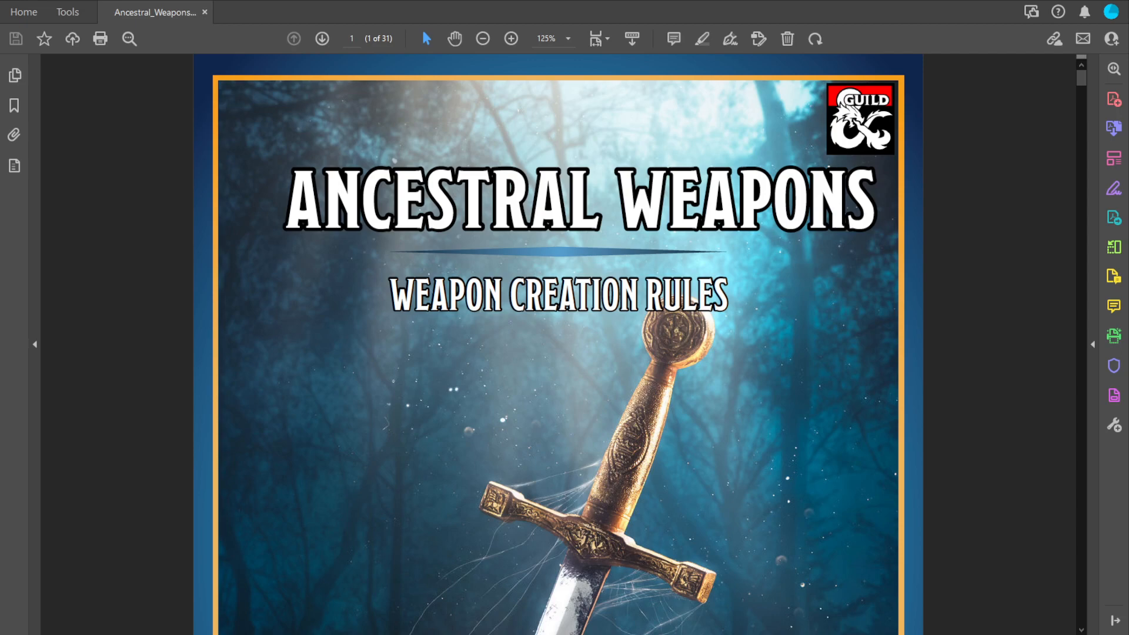
Step: Switch to the Ancestral Weapons PDF and examine the table relating spirit points to weapon rarity
drag(1082, 79, 1089, 165)
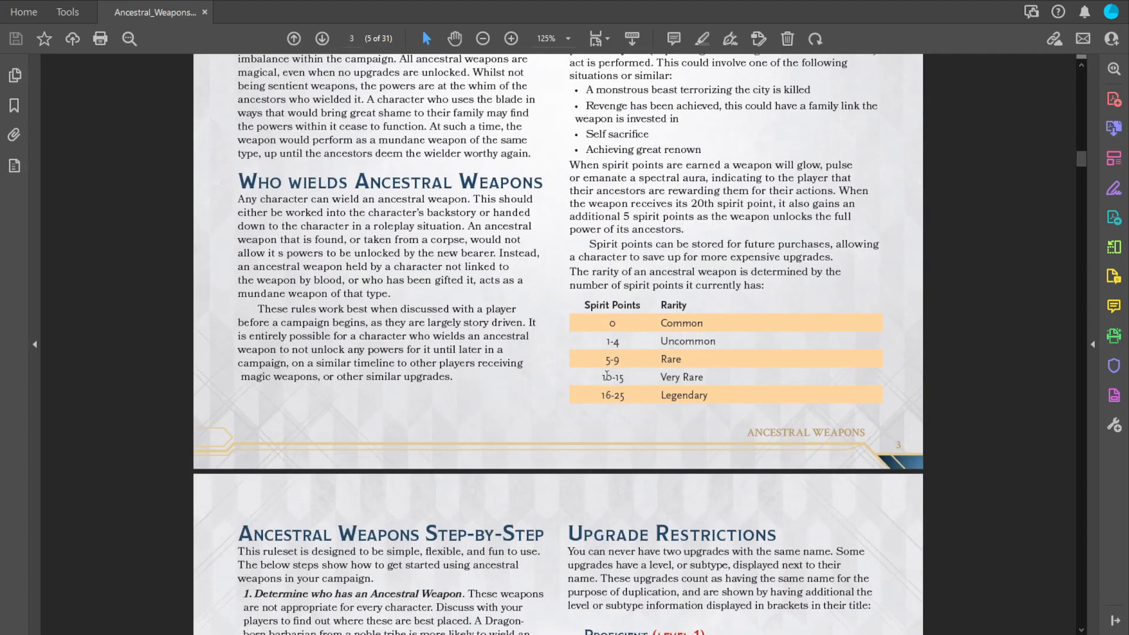
drag(605, 376, 624, 385)
click(862, 382)
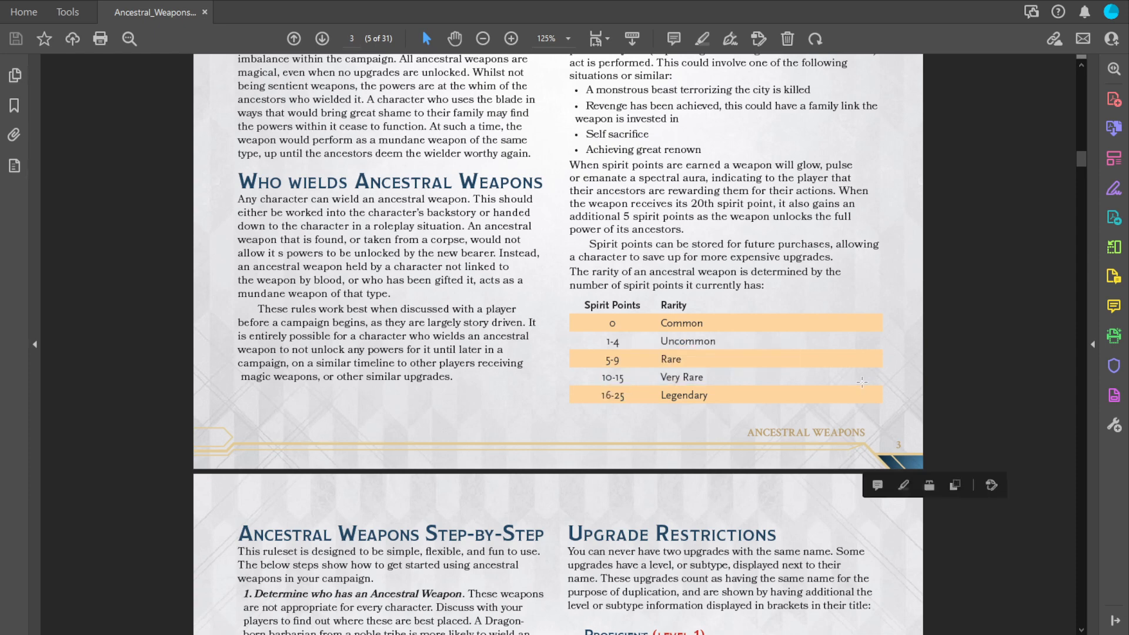
click(1046, 272)
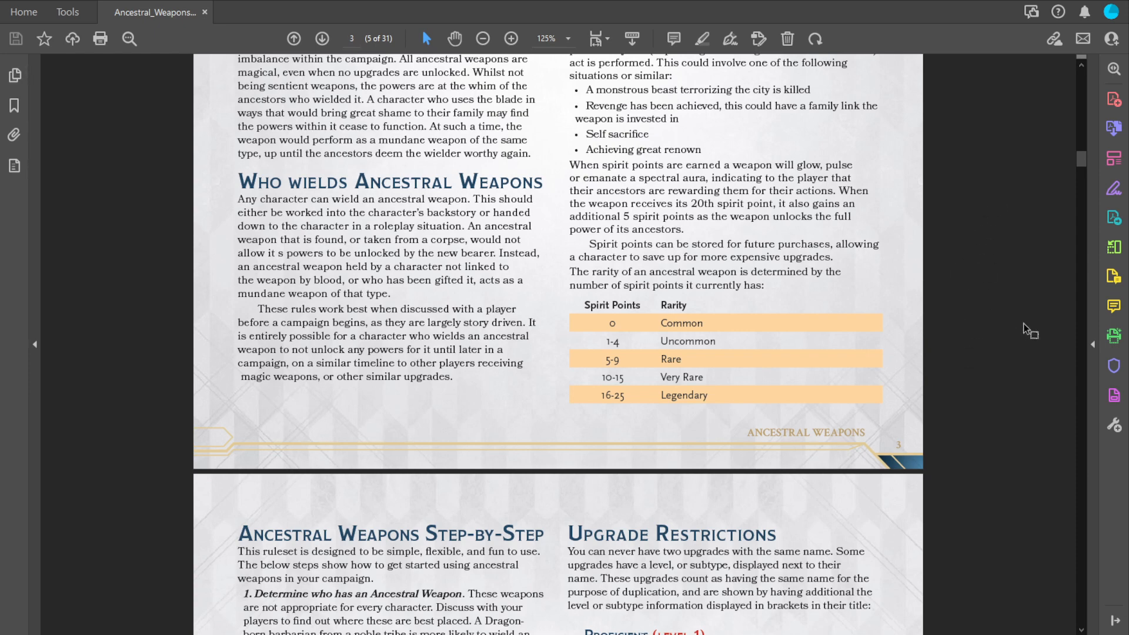
Step: Read the Upgrade Restrictions and Buying Upgrades rules, highlighting the level, subtype and melee-only tags in the example upgrades
scroll(1029, 331, down, 5)
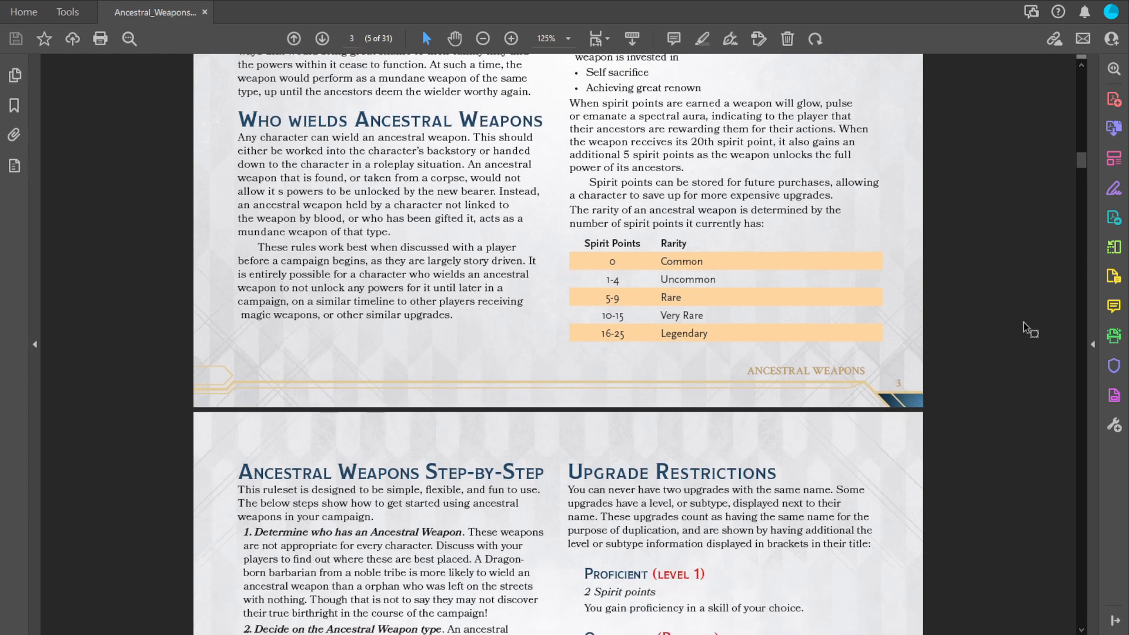
scroll(1028, 331, down, 2)
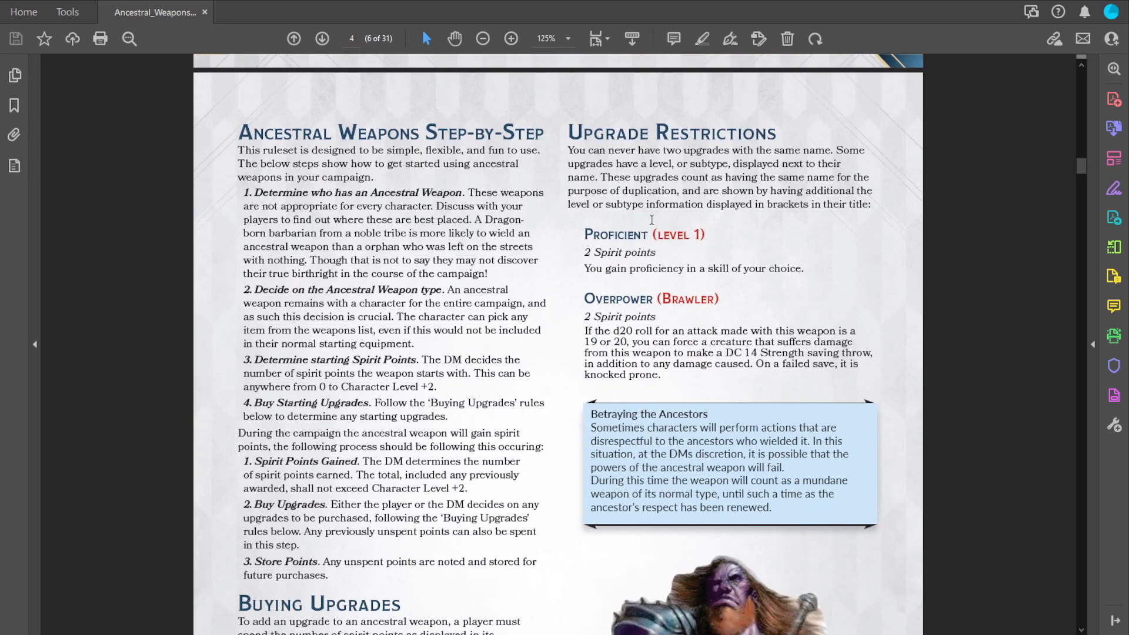
drag(652, 235, 707, 235)
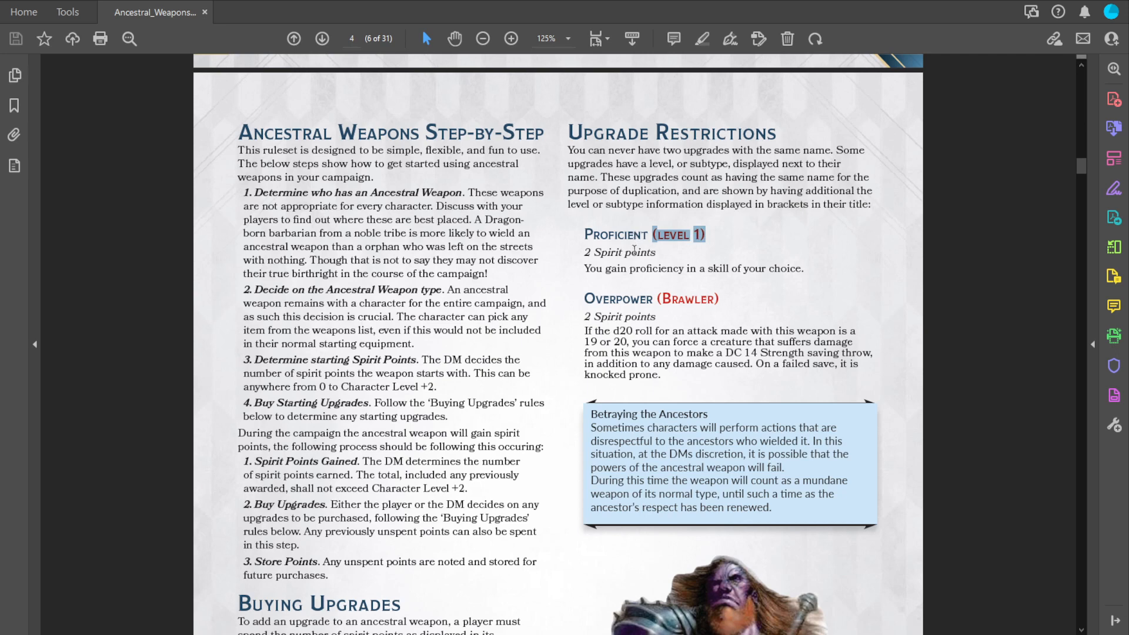
drag(580, 300, 729, 298)
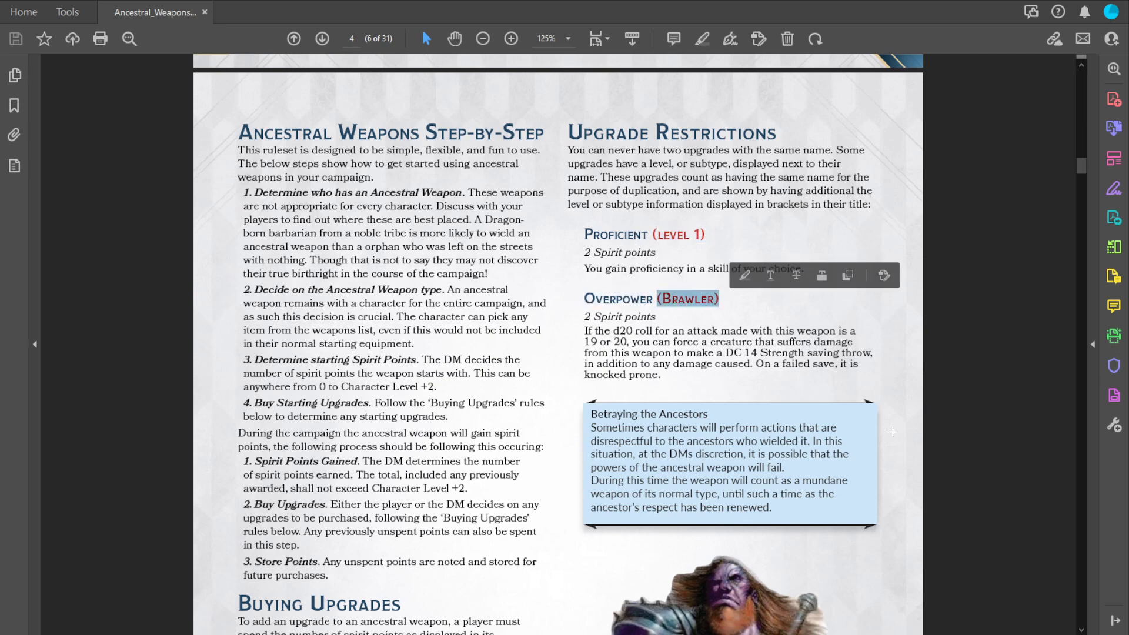
click(924, 410)
scroll(902, 434, down, 1)
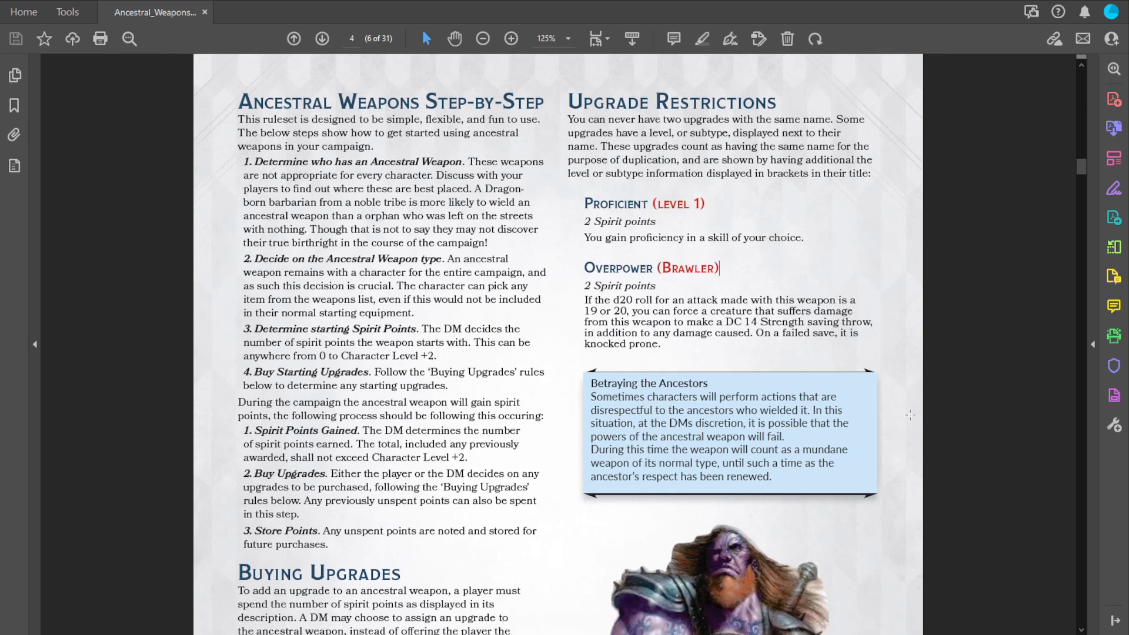
scroll(910, 415, down, 13)
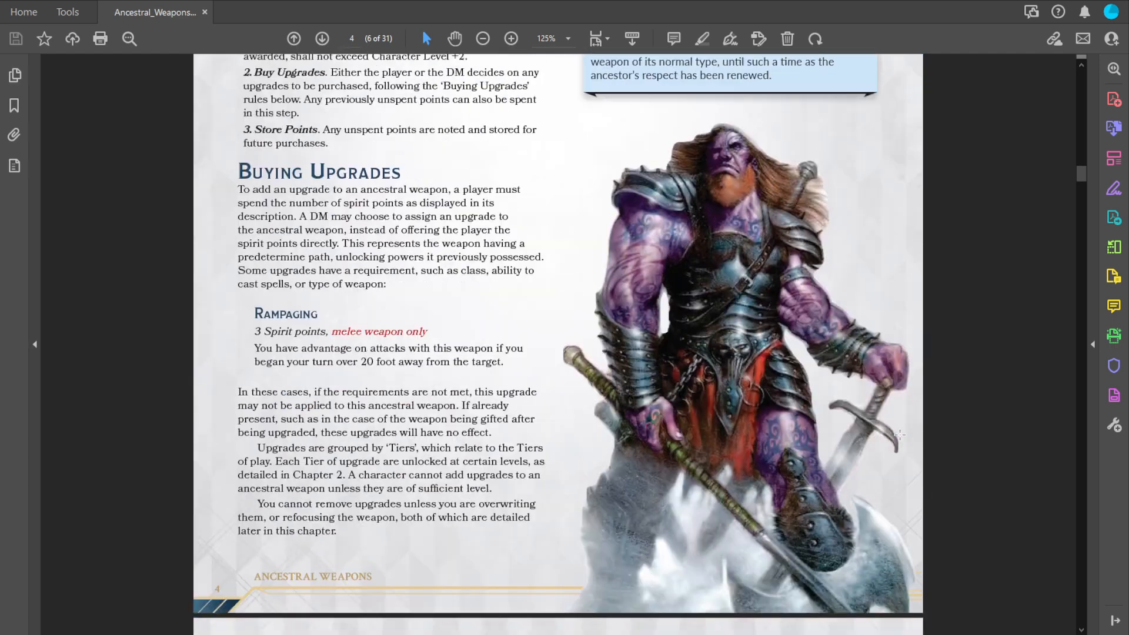
drag(331, 332, 429, 328)
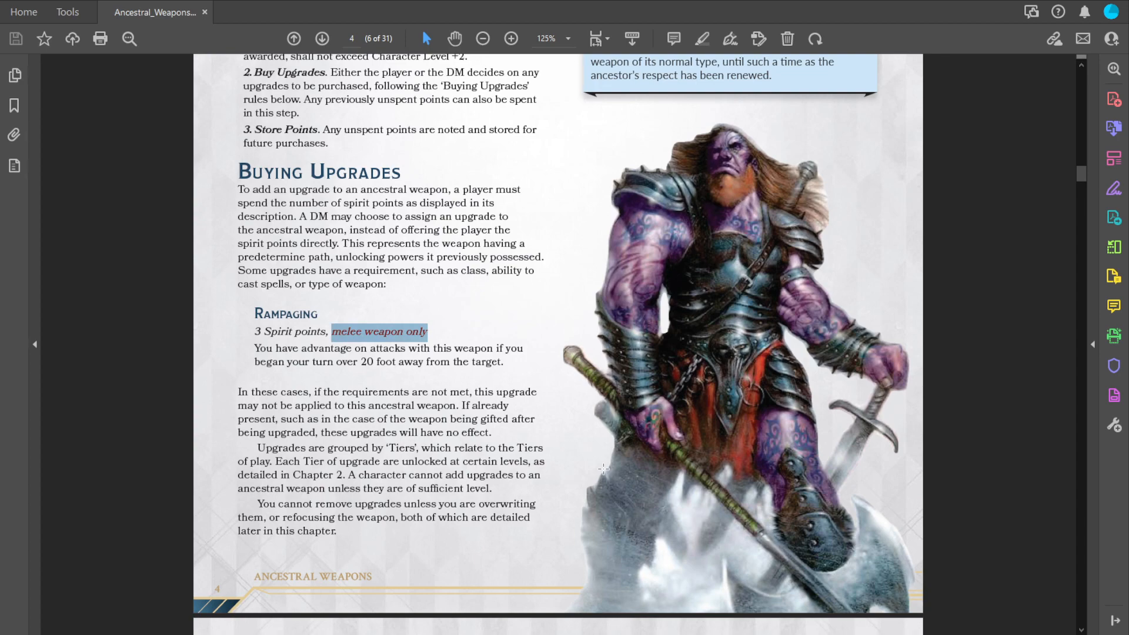
Step: Read the rules on limited upgrades, overwriting upgrades, refocusing, attunement and ancestor traits, highlighting the limited tag of the Flying upgrade
scroll(604, 469, down, 10)
scroll(541, 448, up, 3)
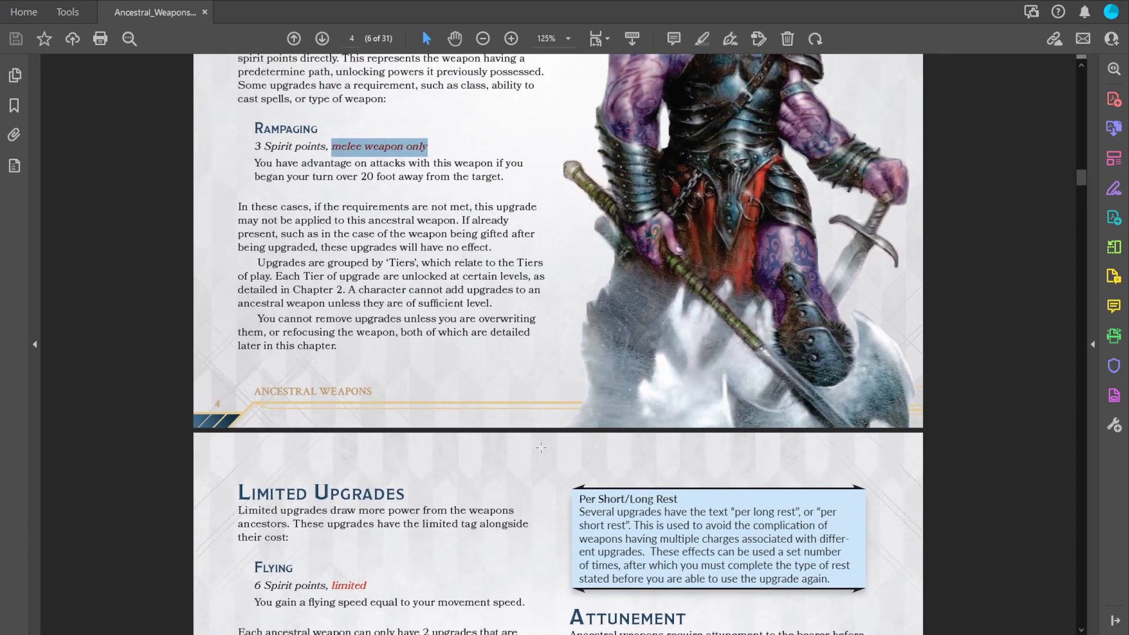
scroll(541, 451, down, 6)
drag(330, 403, 337, 419)
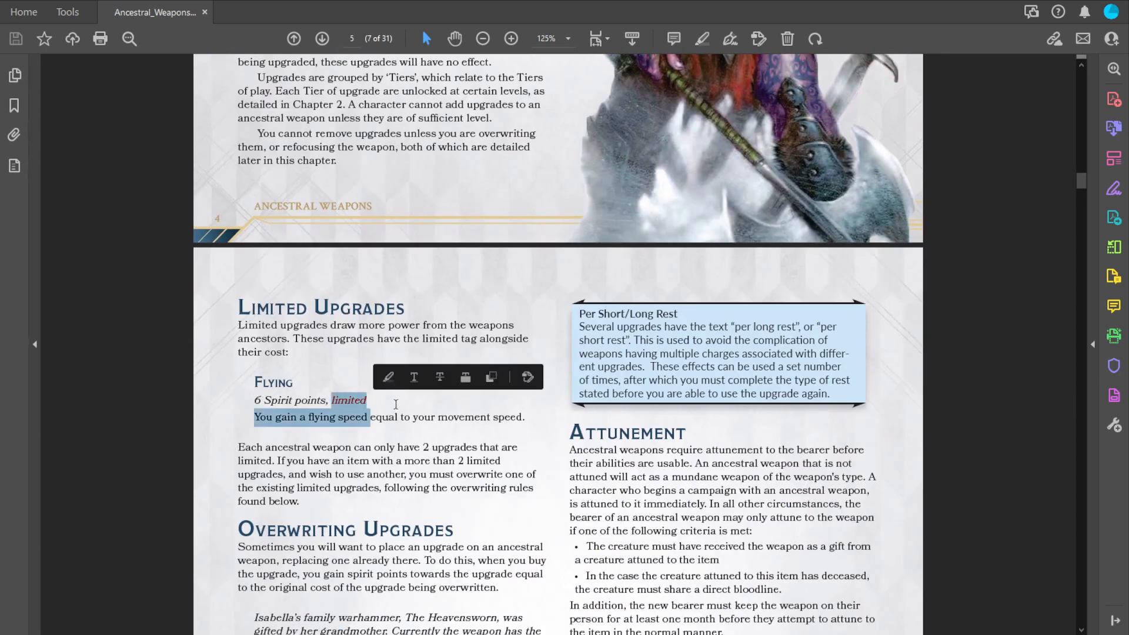
click(538, 432)
click(539, 434)
scroll(552, 426, down, 4)
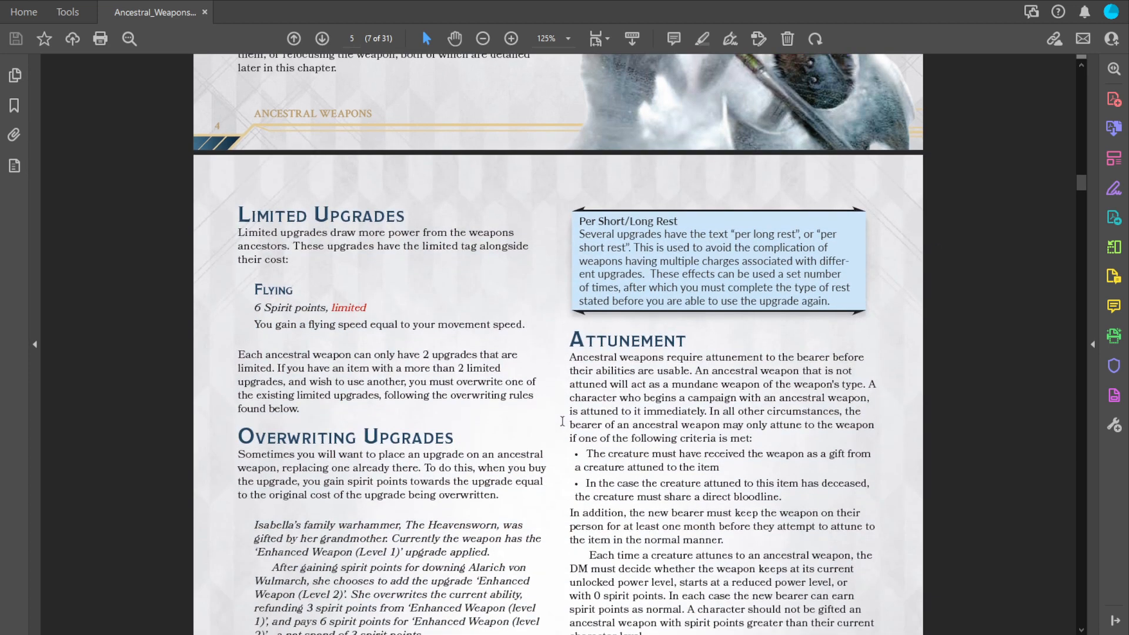
scroll(556, 418, down, 2)
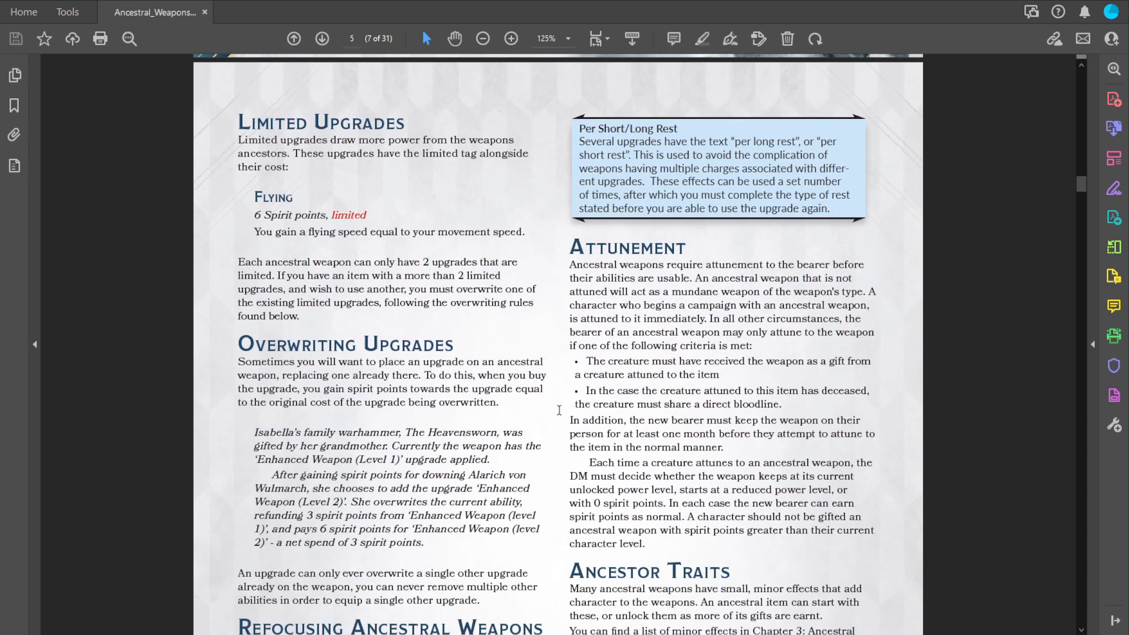
scroll(569, 387, down, 6)
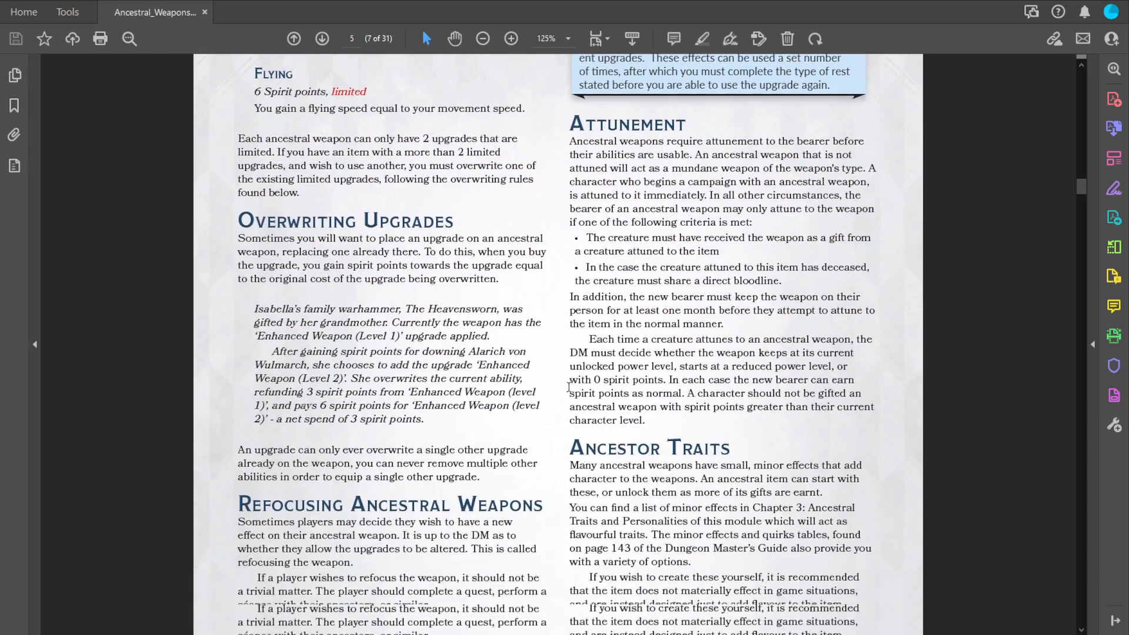
scroll(568, 387, down, 1)
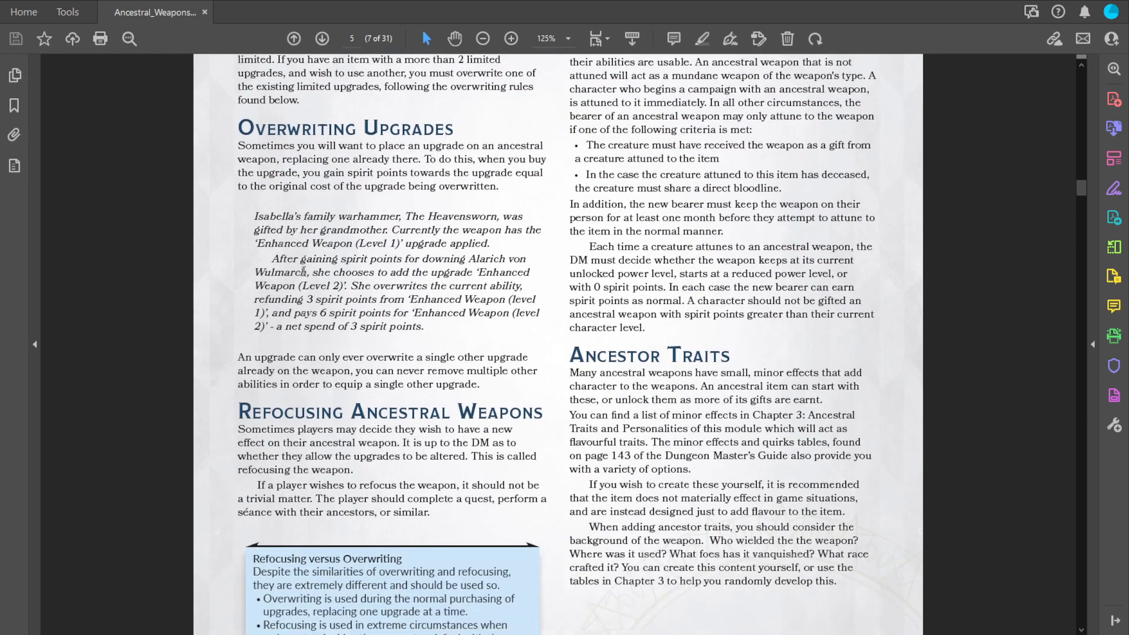
scroll(376, 422, down, 3)
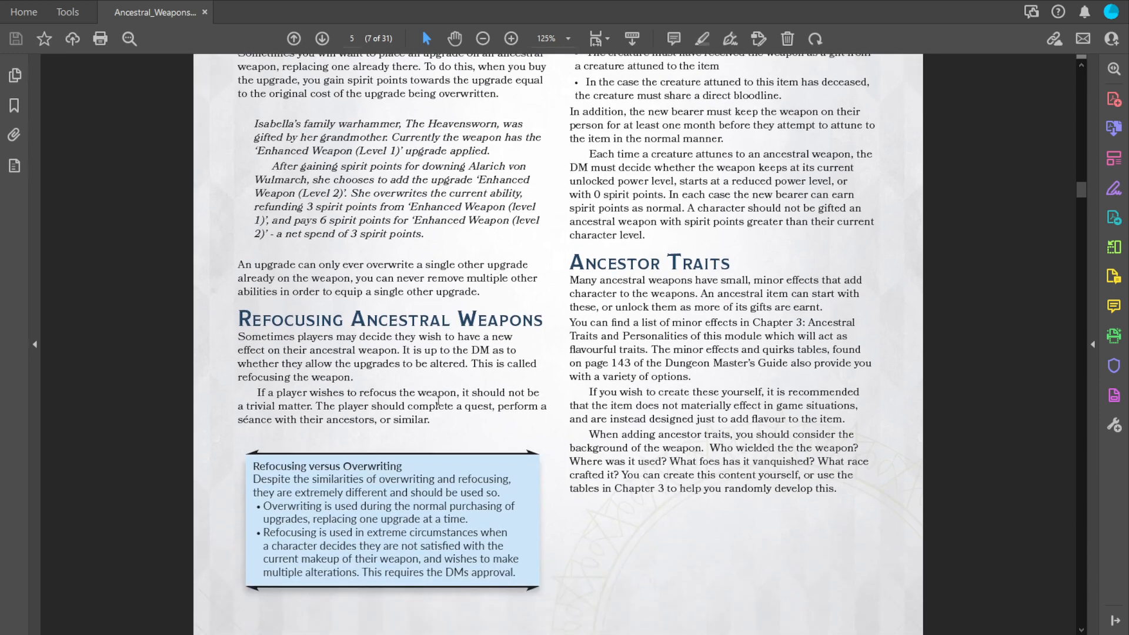
scroll(556, 396, down, 4)
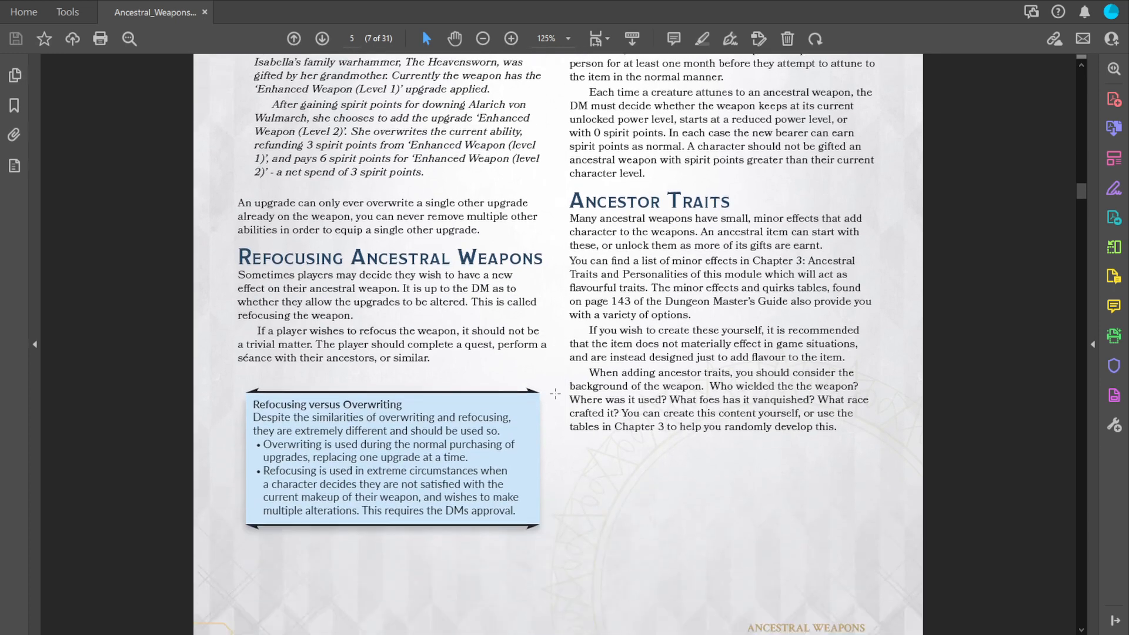
scroll(557, 396, down, 8)
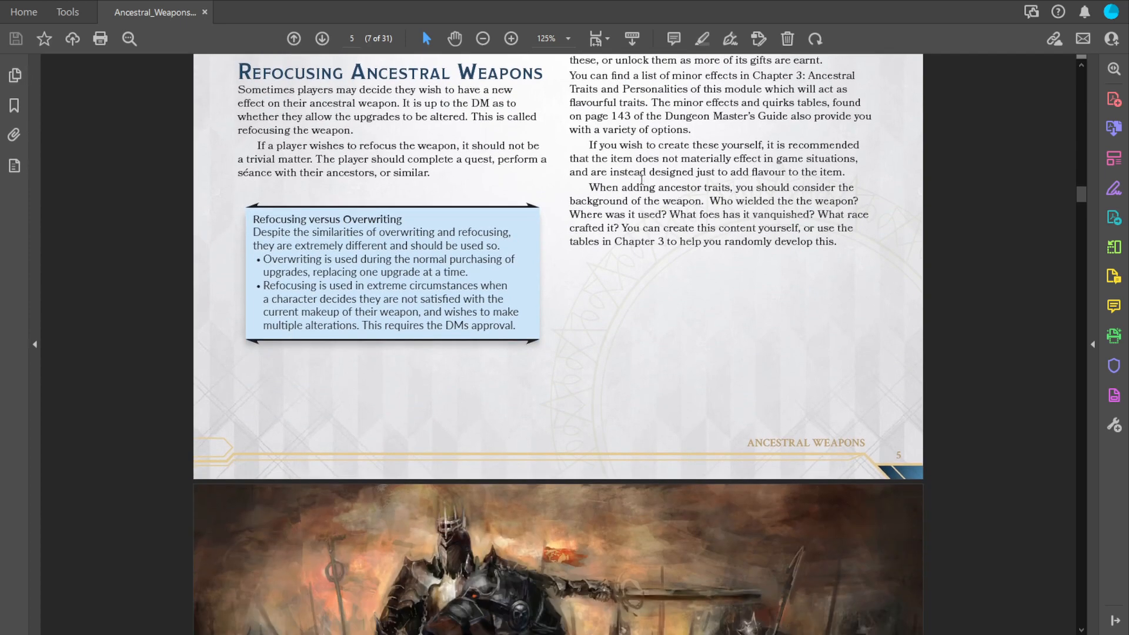
Step: Look through the Chapter 2 lists of upgrades for Tiers 1 to 4, highlighting the Tier 3 list
scroll(557, 396, down, 20)
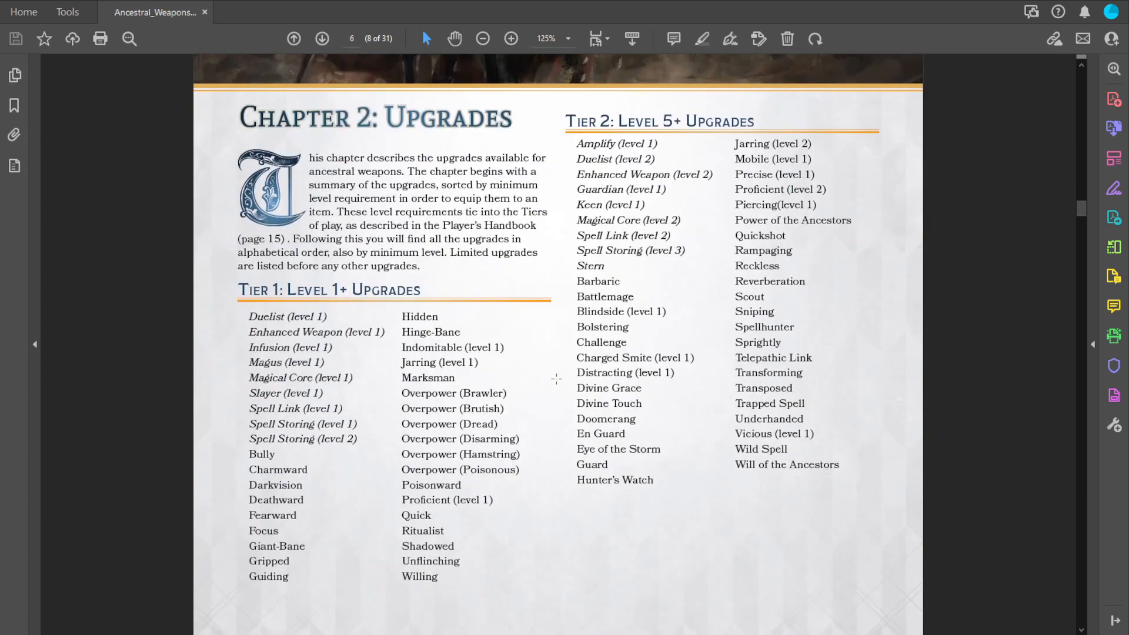
scroll(567, 368, down, 15)
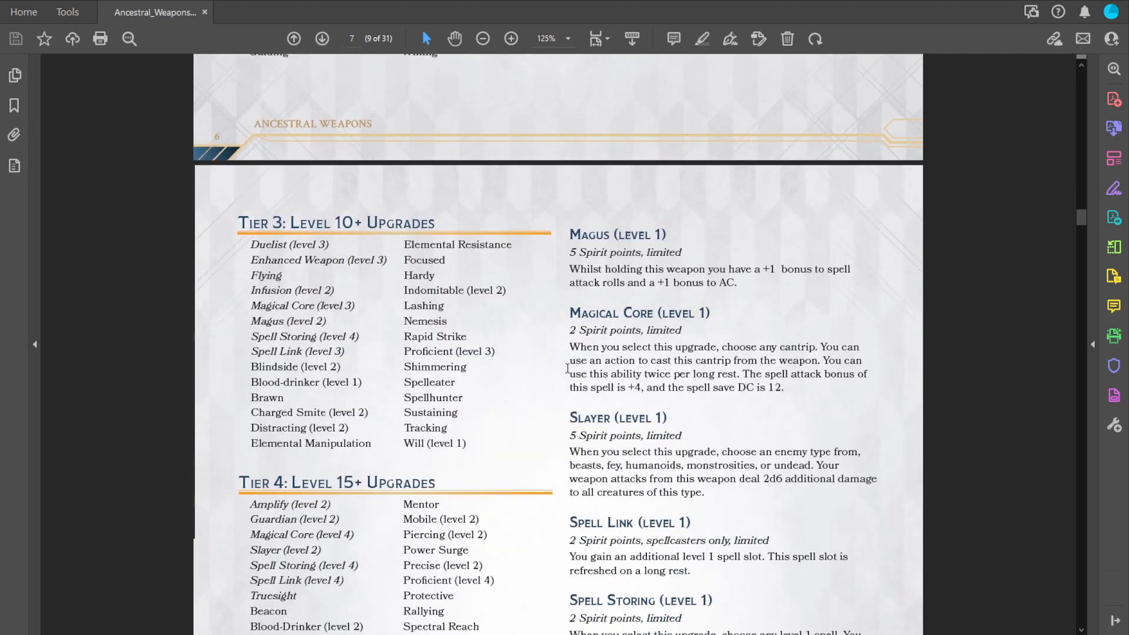
drag(241, 222, 468, 454)
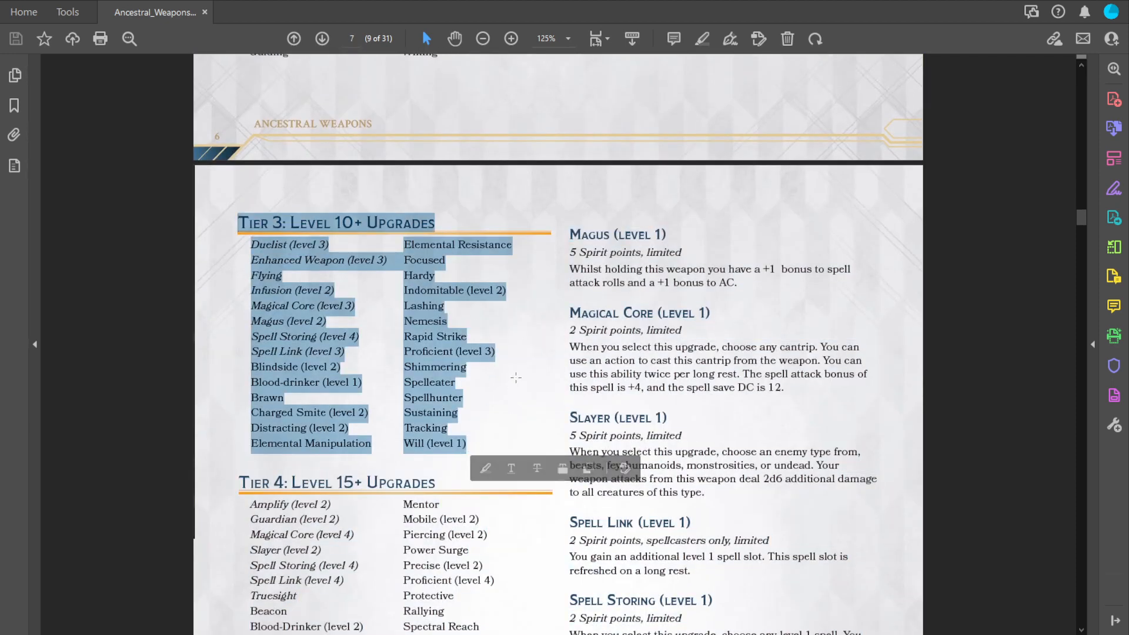
click(517, 380)
scroll(518, 380, down, 3)
scroll(518, 380, down, 3)
click(518, 380)
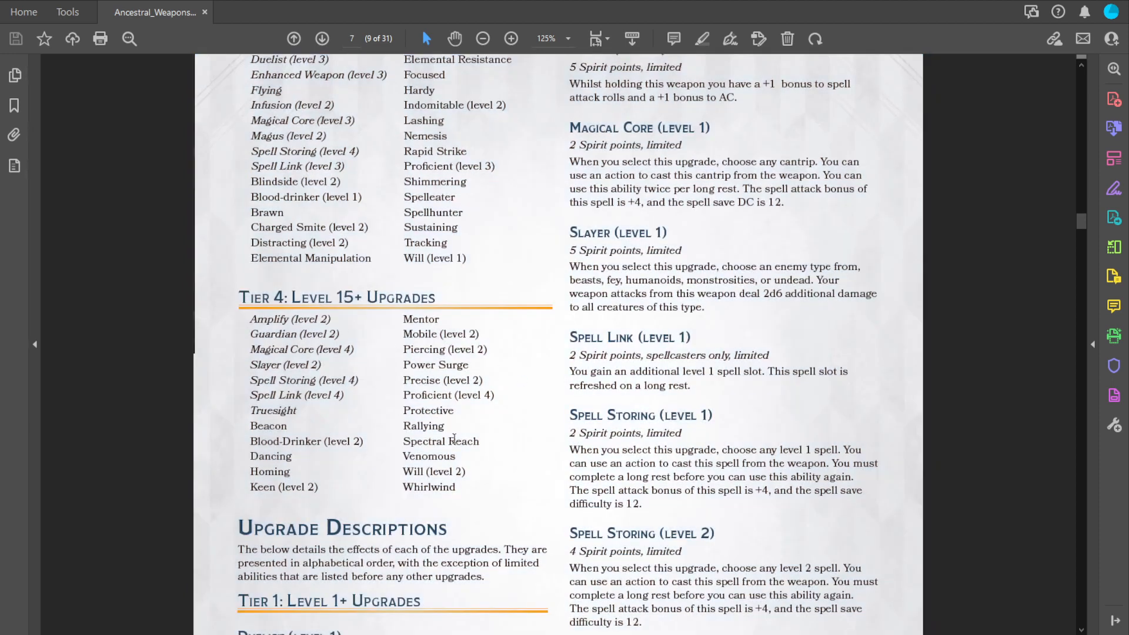
Step: Examine the Tier 1 upgrade descriptions, highlighting the cost and limited tags of Duelist and Enhanced Weapon
scroll(547, 429, down, 9)
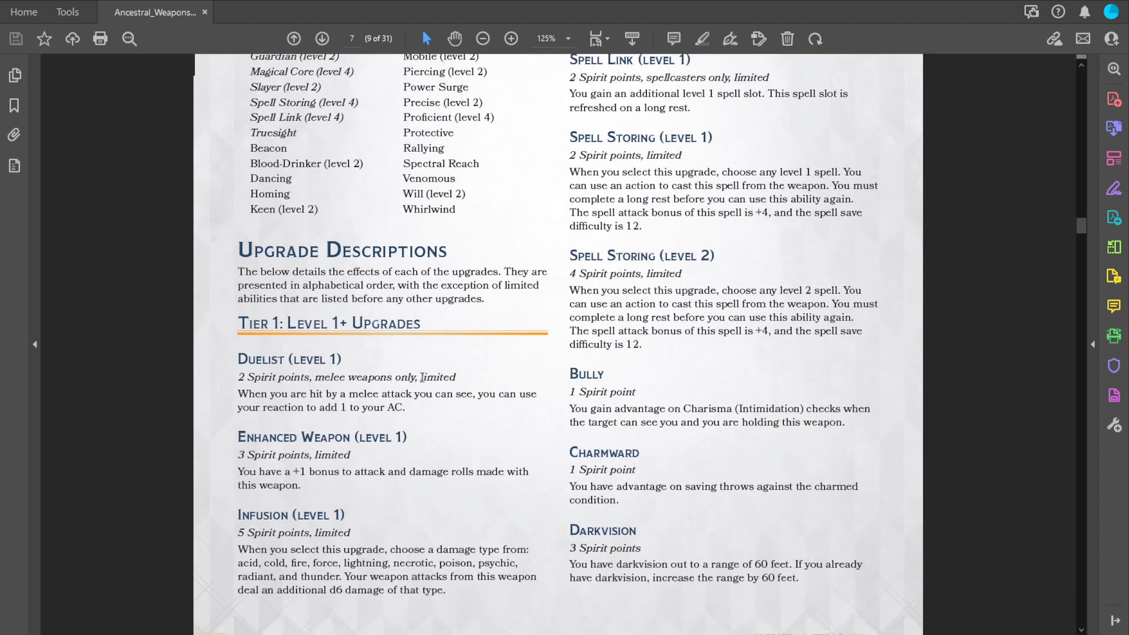
drag(422, 377, 459, 379)
click(461, 383)
drag(315, 455, 351, 456)
click(353, 457)
scroll(604, 468, down, 1)
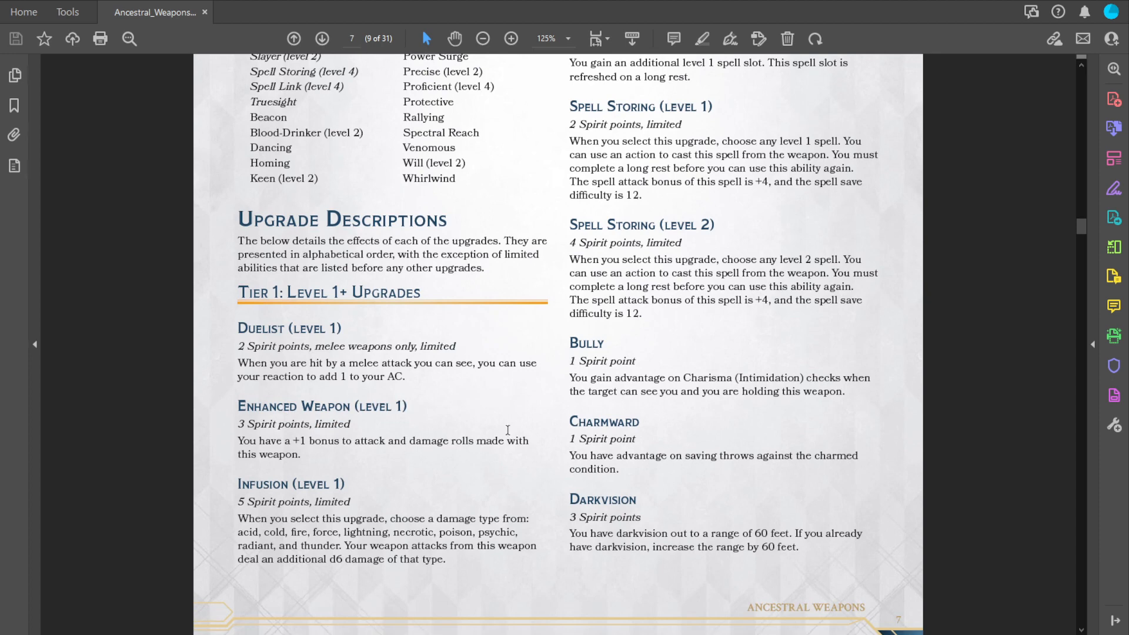
drag(238, 347, 469, 348)
click(316, 347)
click(486, 428)
scroll(505, 433, down, 1)
scroll(504, 433, down, 7)
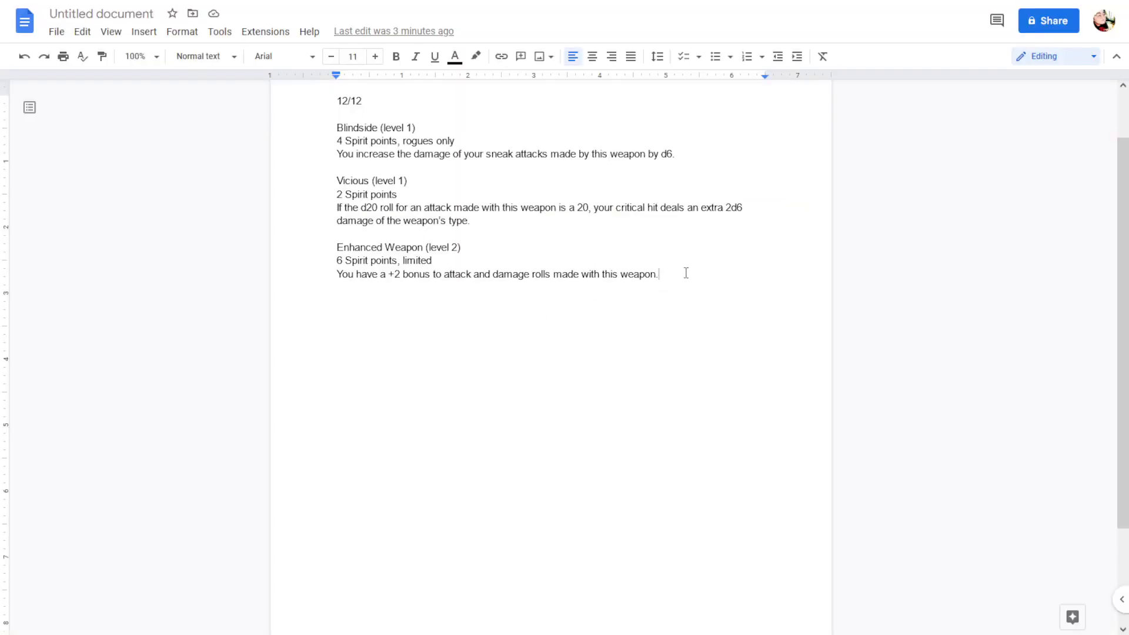
Step: Copy the Blindside, Vicious and Enhanced Weapon entries from the Google Docs notes into the item's description on D&D Beyond
drag(661, 275, 329, 126)
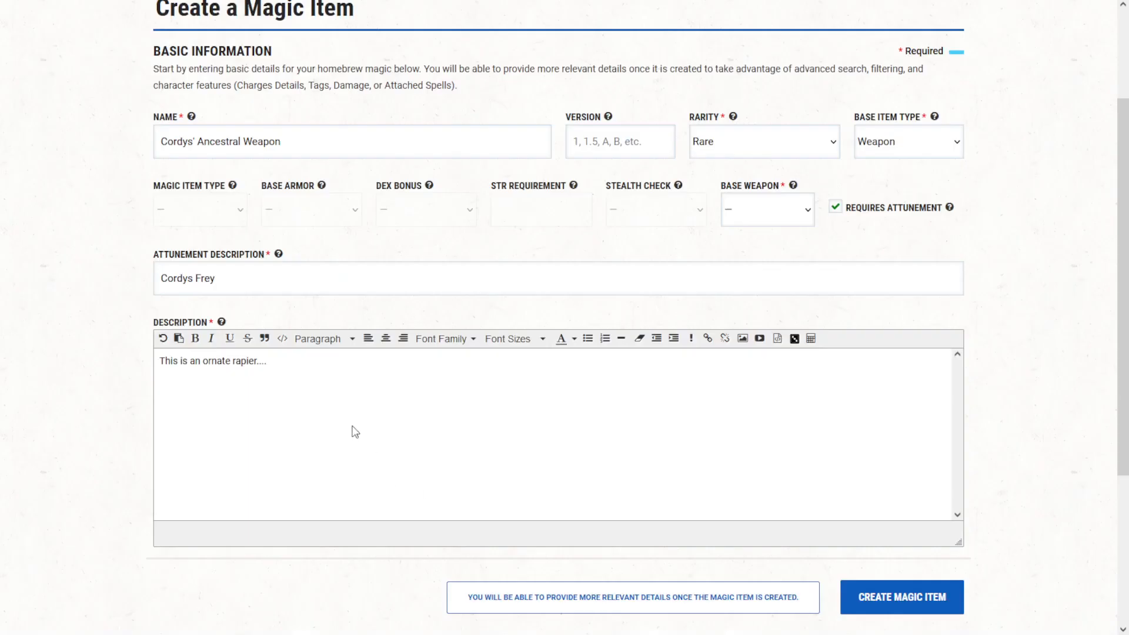
text(Blindside (level 1) 4 Spirit points, rogues only You increase the damage of your sneak attacks made by this weapon by d6.  Vicious (level 1) 2 Spirit points If the d20 roll for an attack made with this weapon is a 20, your critical hit deals an extra 2d6 damage of the weapon’s type.  Enhanced Weapon (level 2) 6 Spirit points, limited You have a +2 bonus to attack and damage rolls made with this weapon.)
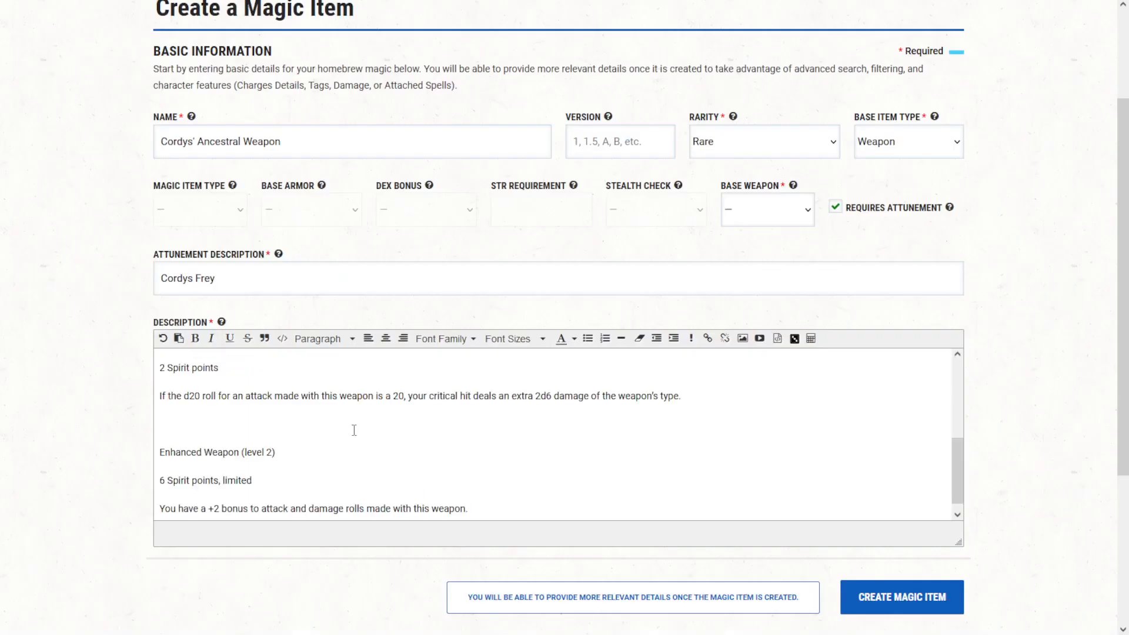
Step: Join the Enhanced Weapon heading and cost as "Enhanced Weapon (level 2), 6 Spirit points, limited", with its effect text directly beneath
click(159, 509)
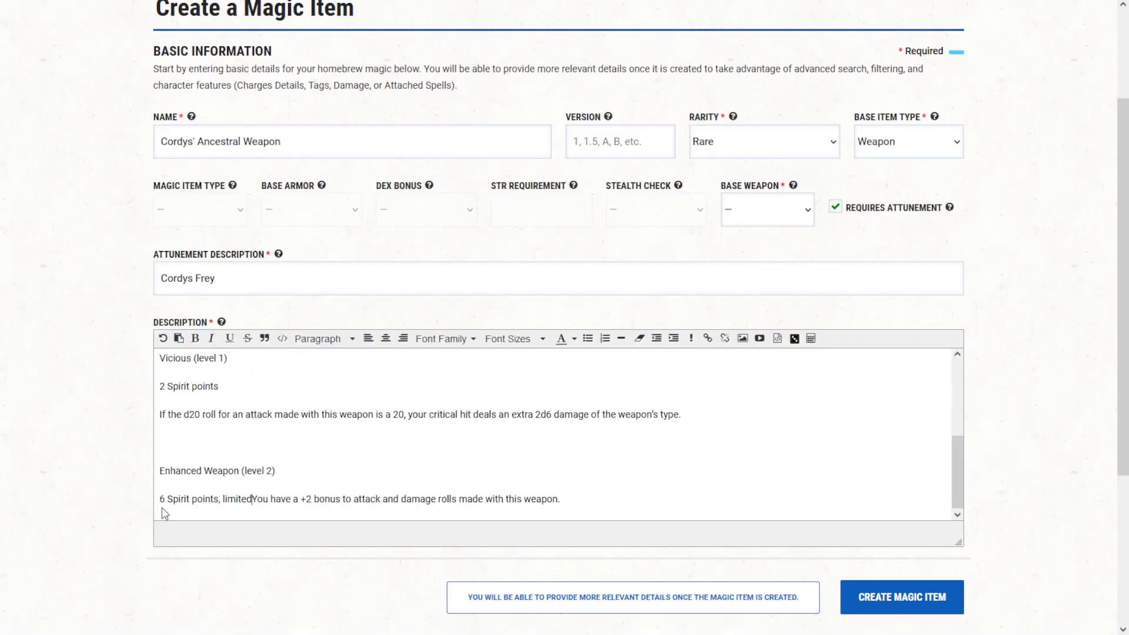
key(BackSpace)
key(Return)
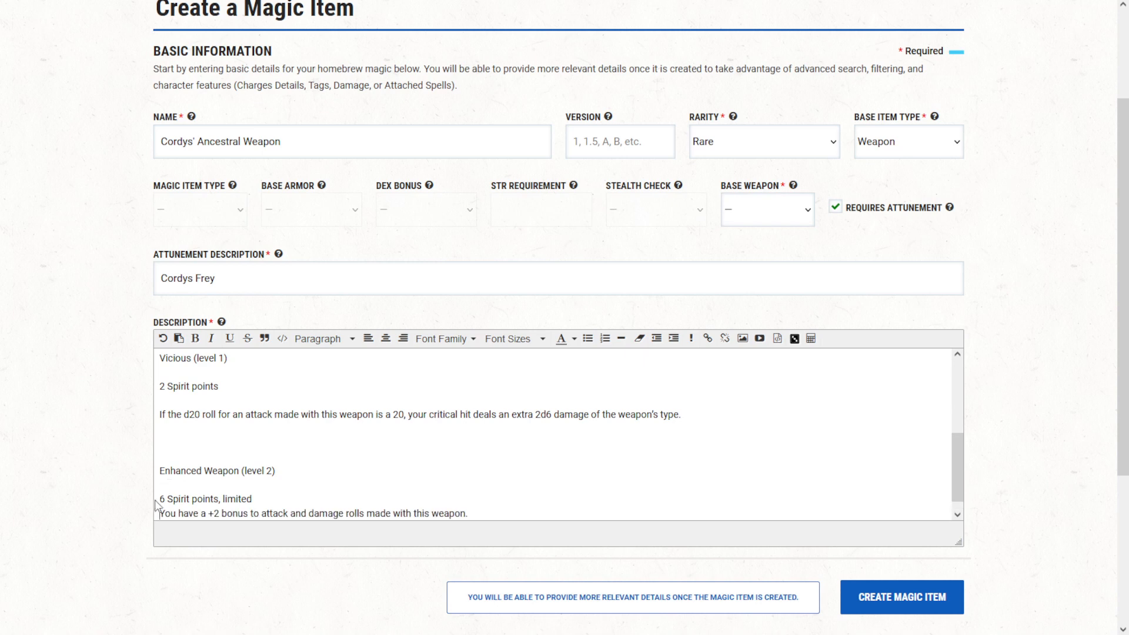
click(158, 500)
key(BackSpace)
key(BackSpace)
key(Return)
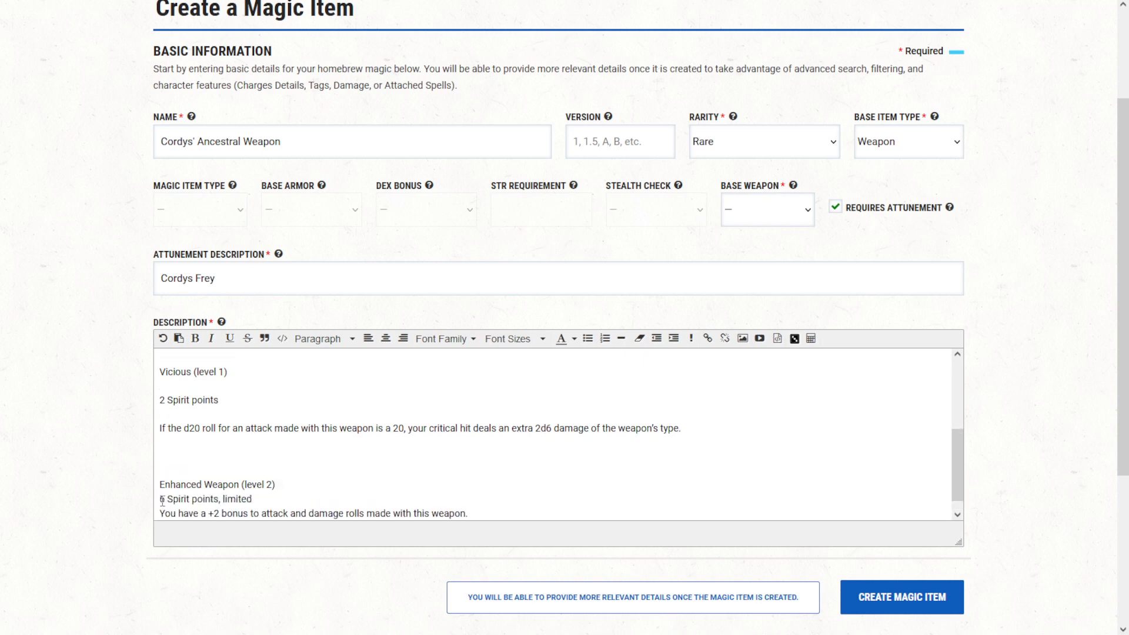
key(BackSpace)
text(, 6 Spirit points, limited)
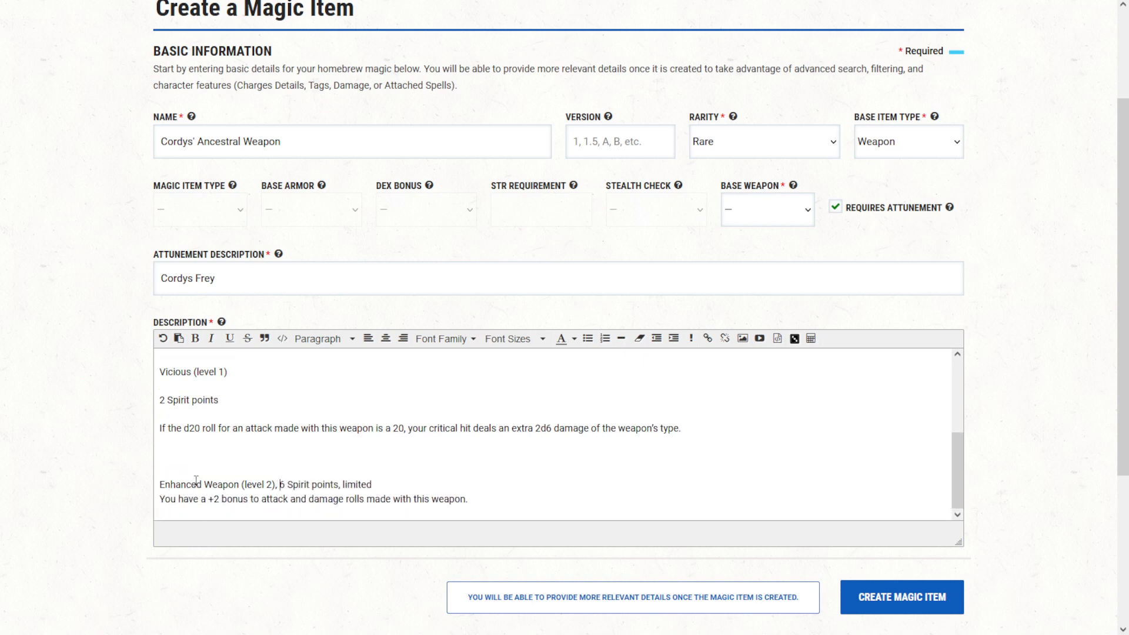
Step: Italicise "6 Spirit points, limited" and make "Enhanced Weapon (level 2)," bold
drag(372, 485, 280, 484)
key(ctrl+i)
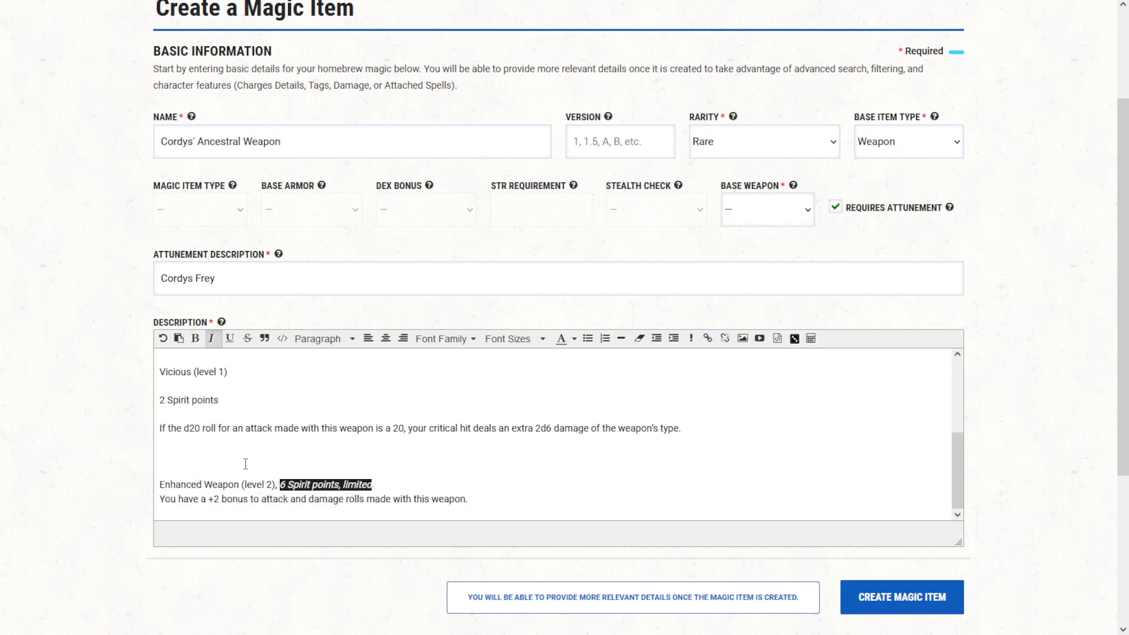
drag(159, 484, 278, 475)
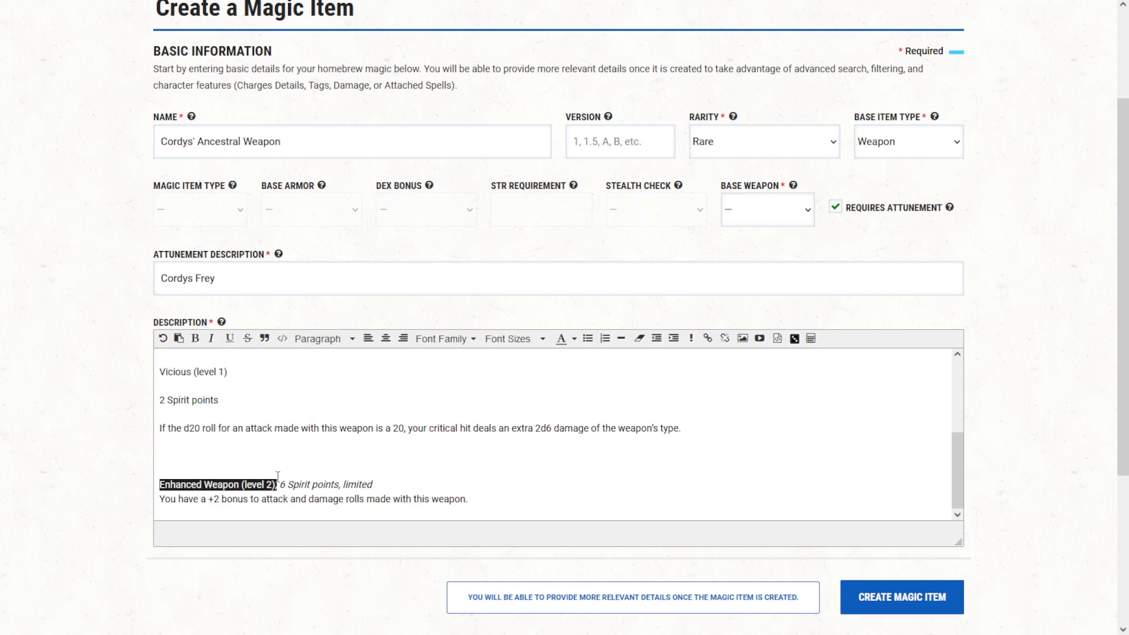
click(195, 347)
Step: Remove the blank line above Enhanced Weapon and condense the Vicious heading to "Vicious (level 1), 2 Spirit points" directly above its effect text
click(184, 463)
key(BackSpace)
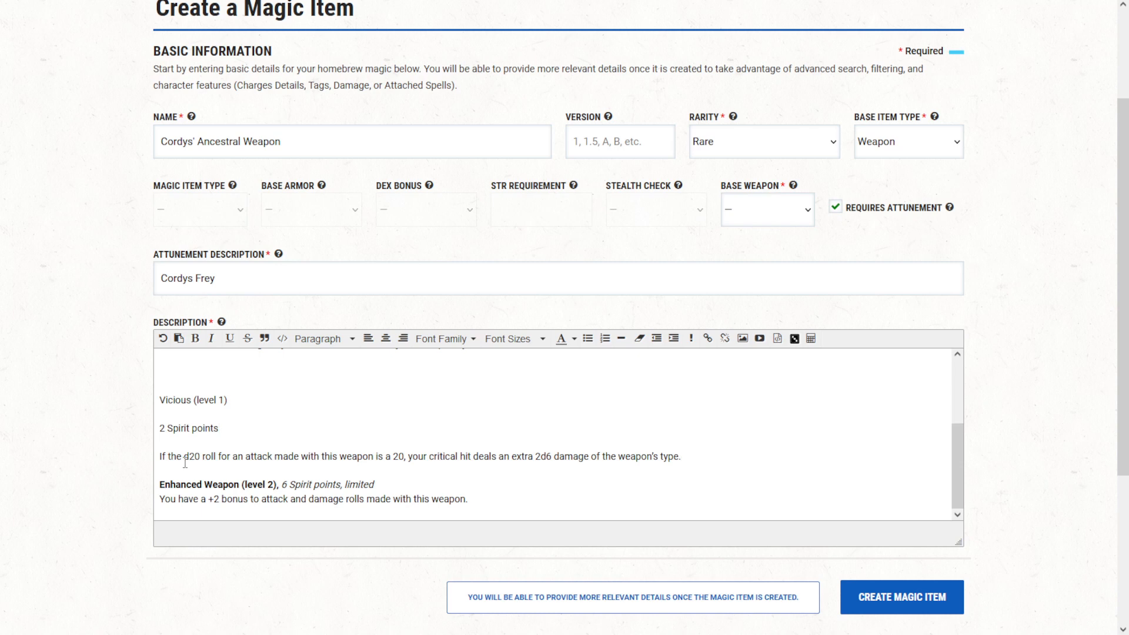
key(BackSpace)
key(shift+Return)
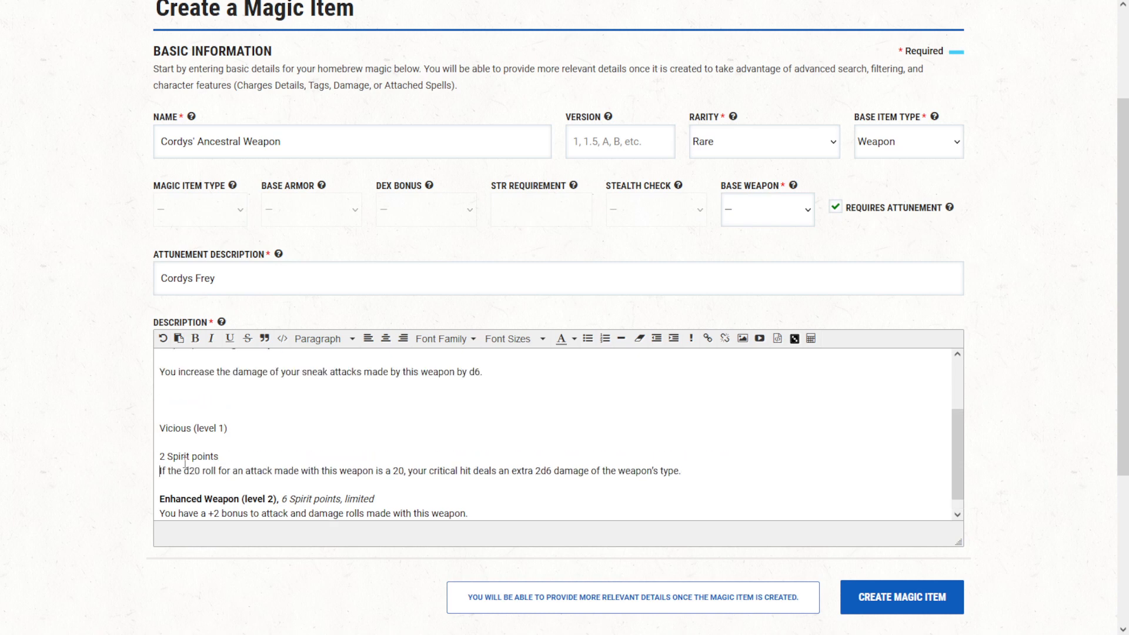
key(BackSpace)
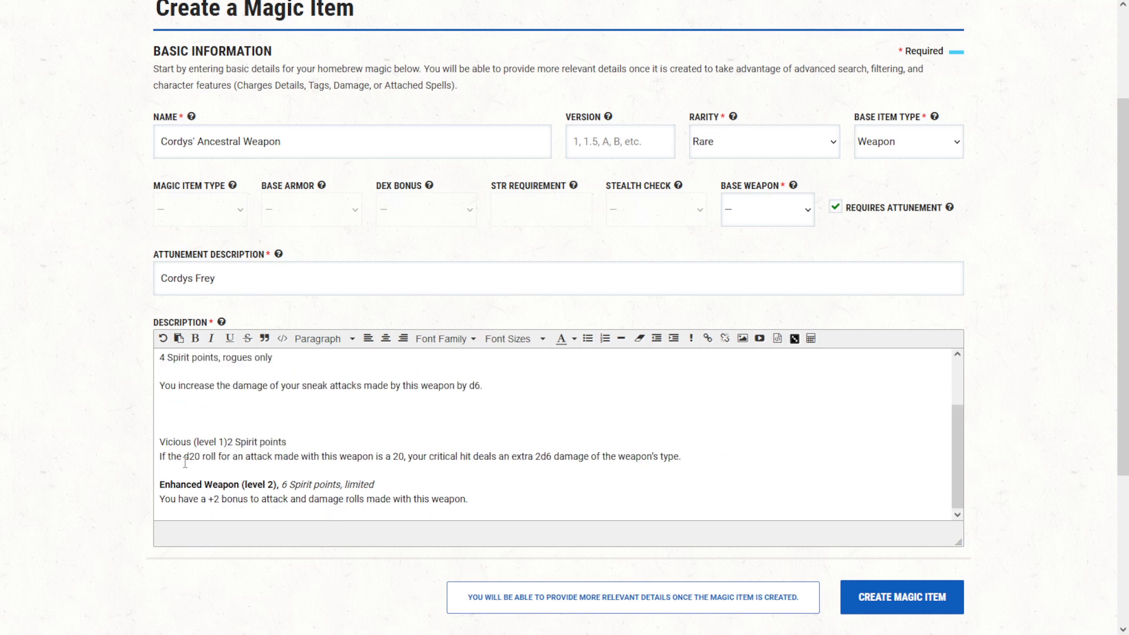
text(,)
Step: Italicise "2 Spirit points" and make "Vicious (level 1)," bold
key(shift+Right)
key(shift+Right)
key(shift+Right)
key(shift+Right)
key(shift+Right)
key(shift+Right)
key(shift+Right)
key(shift+Right)
key(shift+Right)
key(shift+Right)
key(shift+Right)
key(shift+Right)
key(shift+Right)
key(shift+Right)
key(shift+Right)
key(ctrl+i)
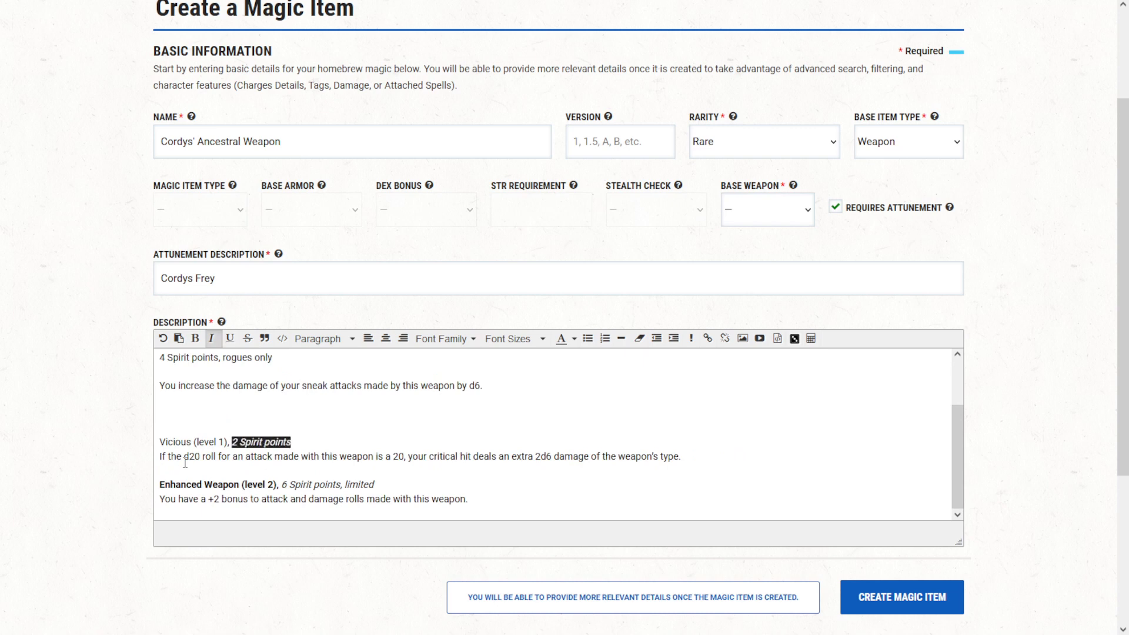
key(Left)
key(shift+Left)
key(shift+Left)
key(shift+Left)
key(shift+Left)
key(shift+Left)
key(shift+Left)
key(shift+Left)
key(shift+Left)
key(shift+Left)
key(shift+Left)
key(shift+Left)
key(shift+Left)
key(shift+Left)
key(shift+Left)
key(shift+Left)
key(shift+Left)
key(shift+Left)
key(shift+Left)
key(shift+Left)
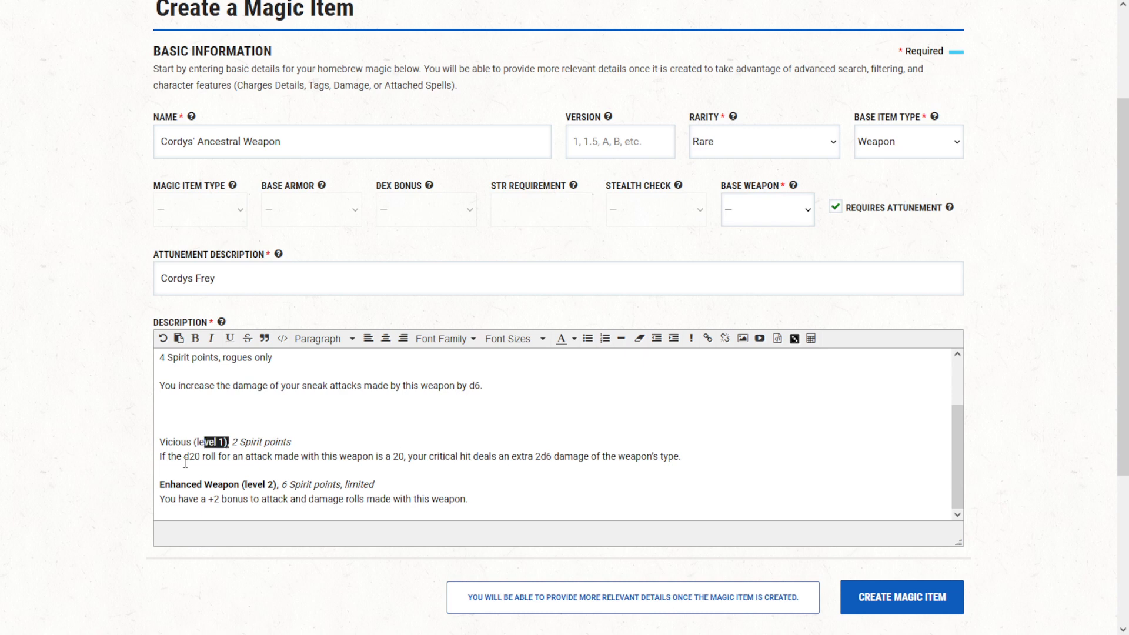
key(ctrl+b)
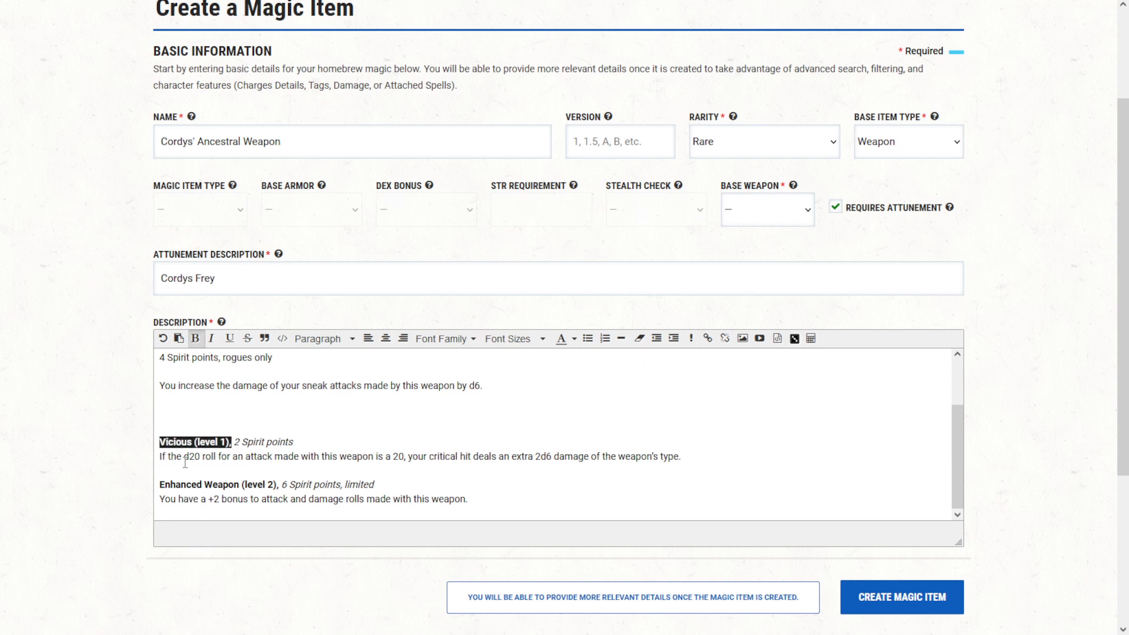
Step: Remove the blank line above Vicious and condense the Blindside heading to "Blindside (level 1), 4 Spirit points, rogues only" directly above its effect text
click(165, 413)
key(BackSpace)
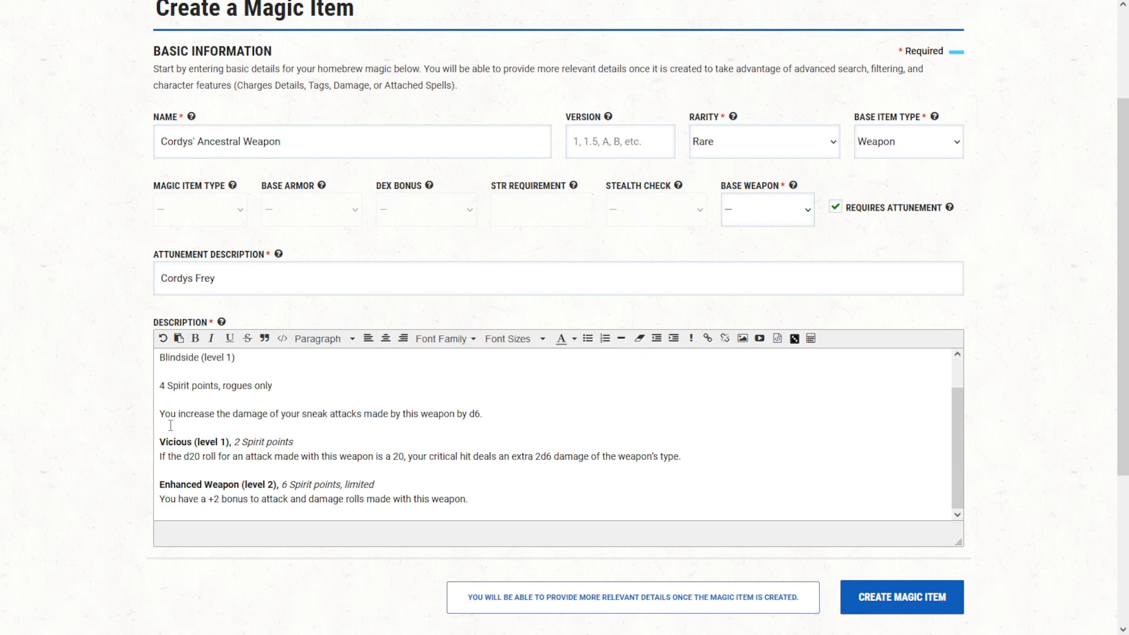
click(162, 413)
key(BackSpace)
key(BackSpace)
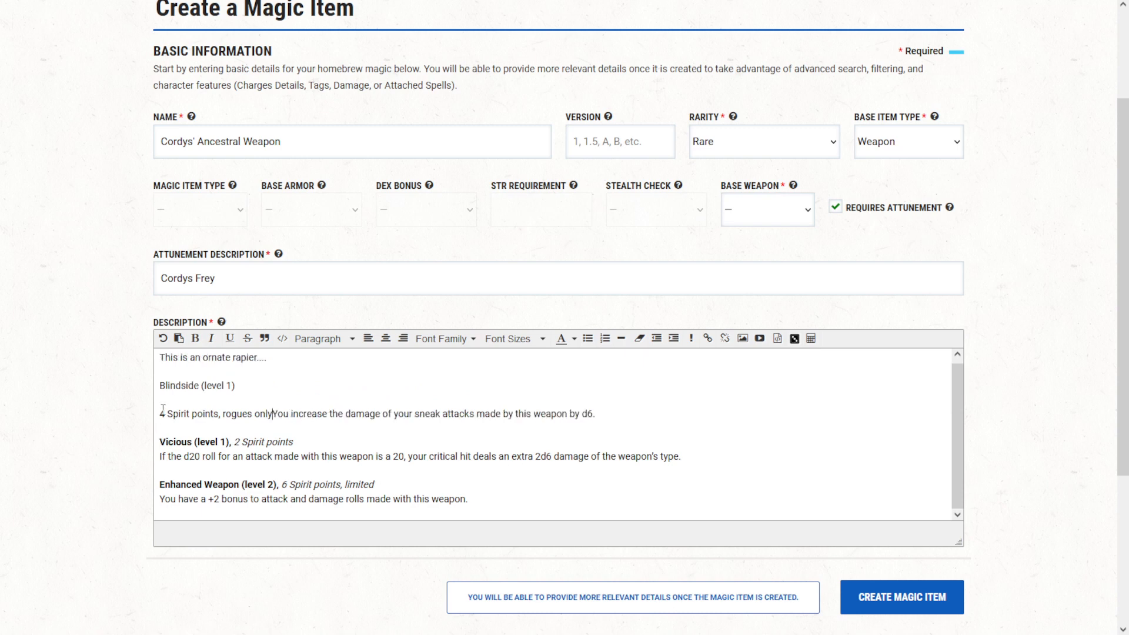
key(Return)
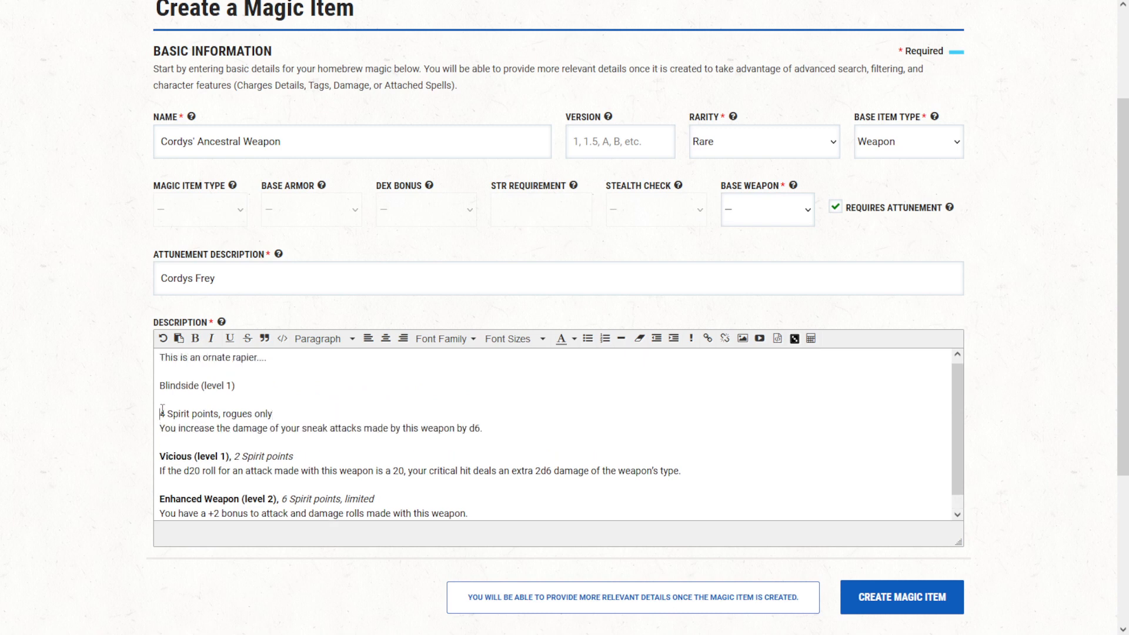
key(BackSpace)
key(BackSpace)
text(, 4 Spirit points, rogues only)
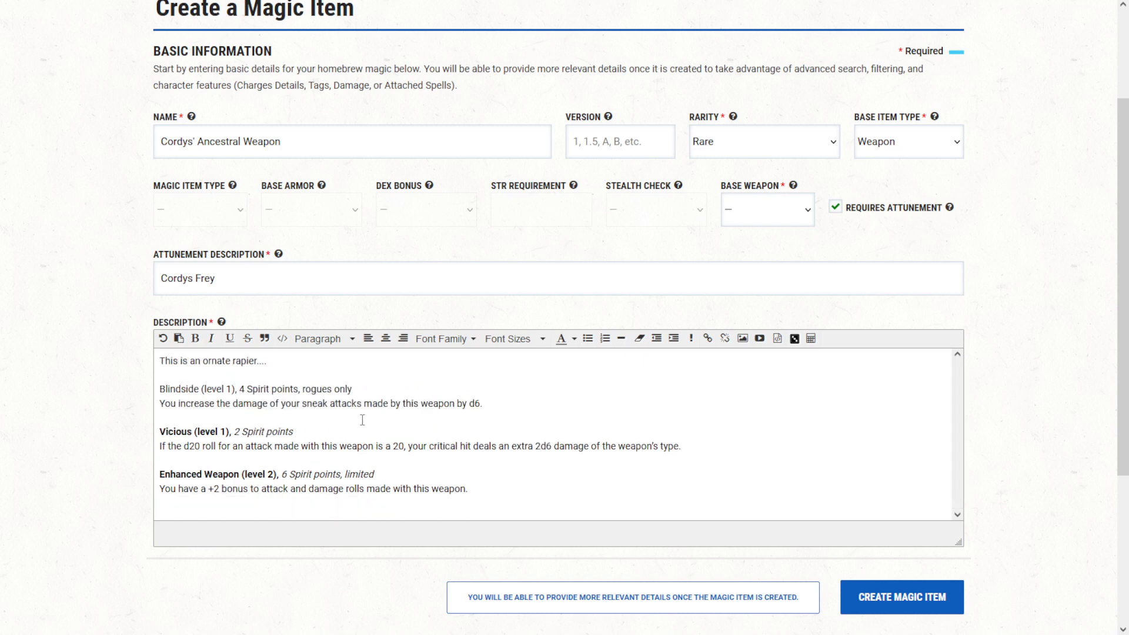
Step: Italicise "4 Spirit points, rogues only" and make "Blindside (level 1)," bold
drag(354, 388, 240, 391)
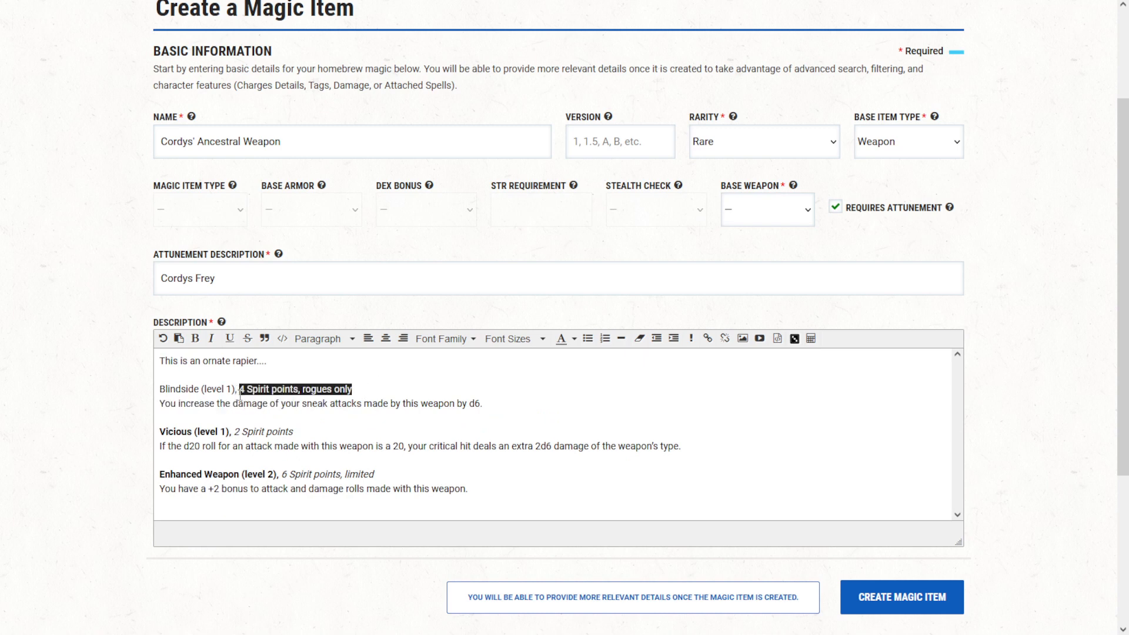
key(ctrl+i)
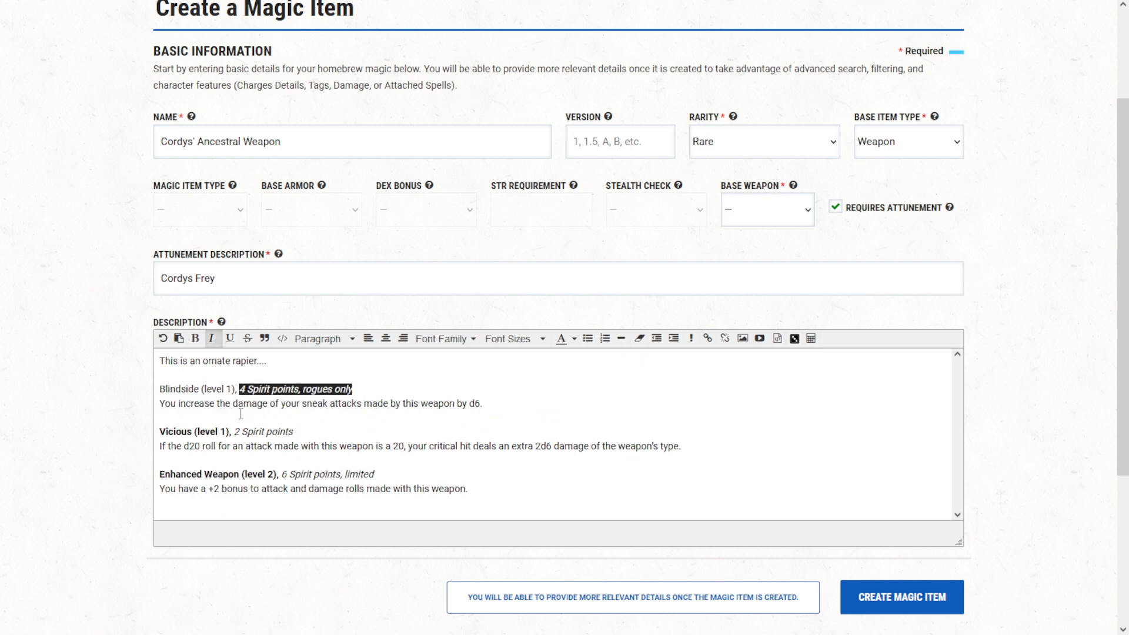
drag(238, 389, 164, 379)
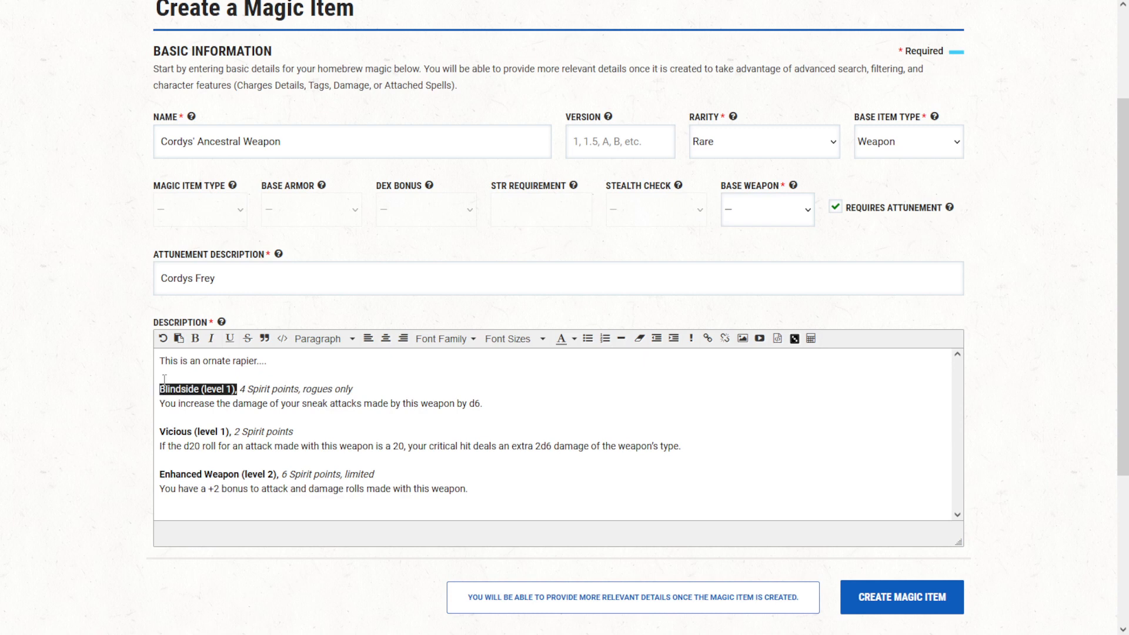
key(ctrl+b)
click(294, 432)
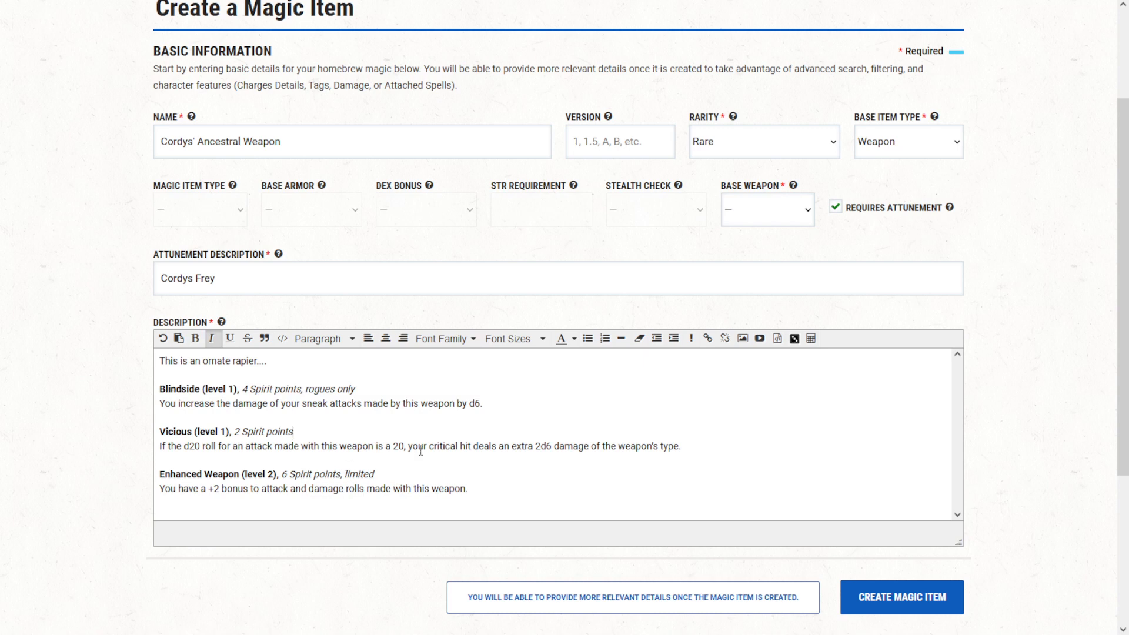
Step: Add a closing paragraph: "You always have Spirit Points equal to your level + 2. At level up, refer to the PDF to upgrade your weapon. 0/12 Spirit Points."
click(599, 494)
key(Return)
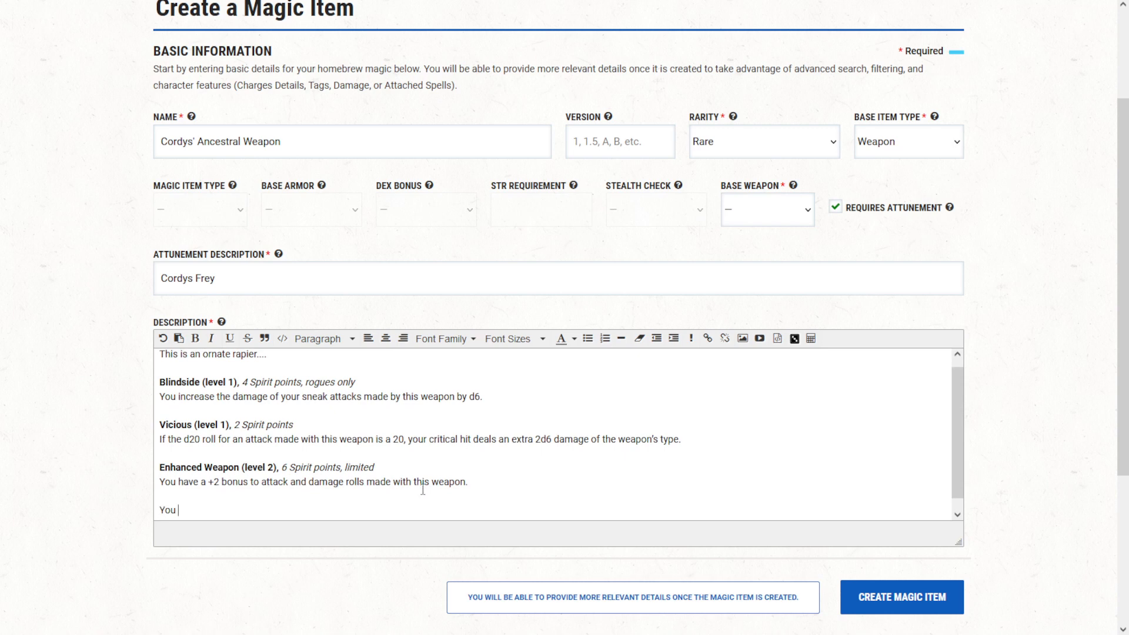
text(You always ahve Spirit Points)
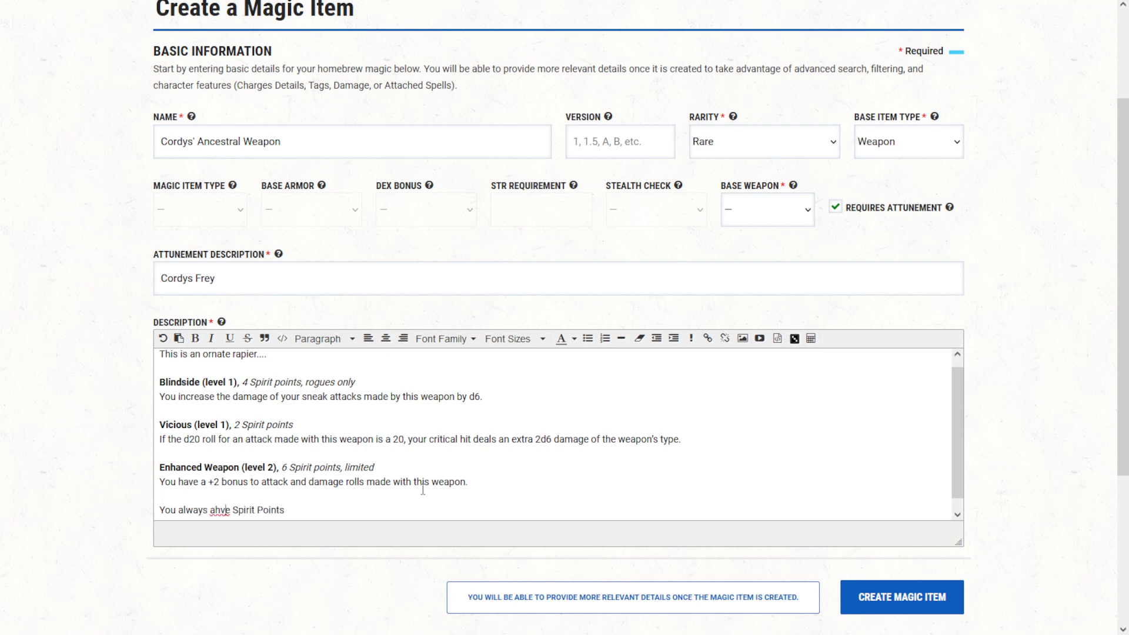
key(BackSpace)
key(Right)
text(a)
key(End)
text(s equal to your level + 2. )
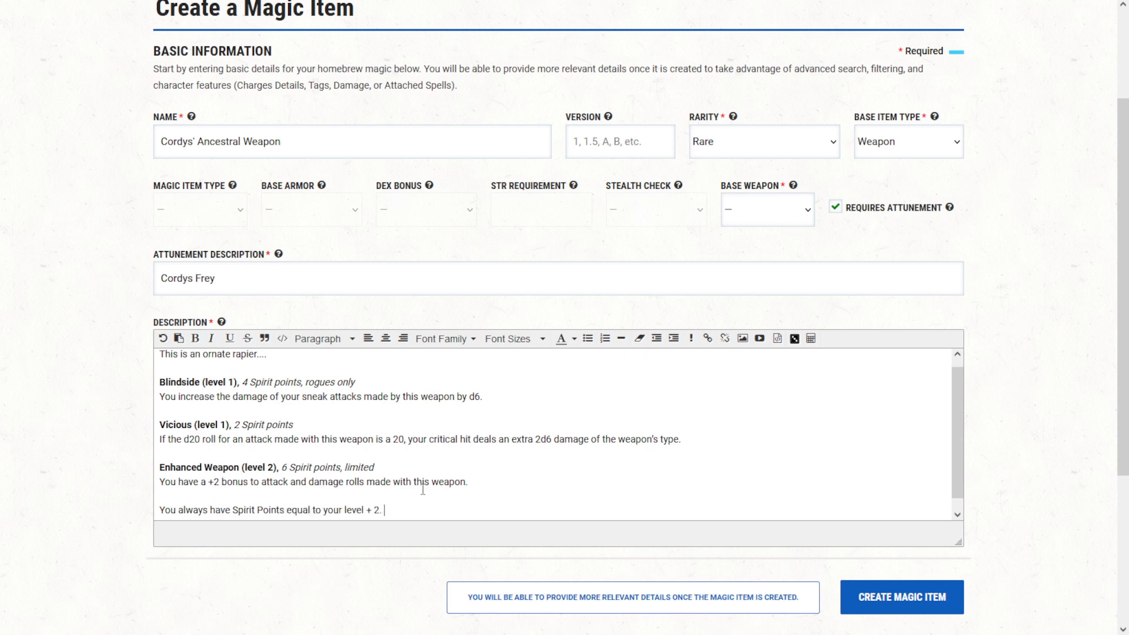
text(At level up, refer to the PDF to upgrade your)
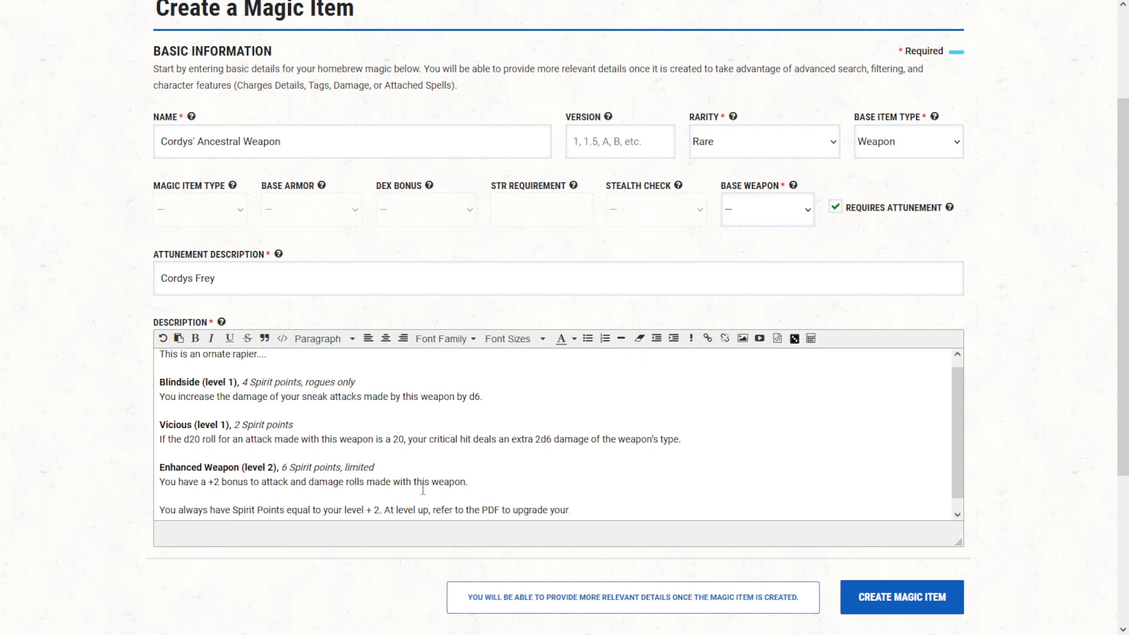
text( weapon. 0/12 Spirit Points.)
Step: Apply the Pre paragraph format to the closing Spirit Points note
drag(696, 510, 166, 499)
key(ctrl+c)
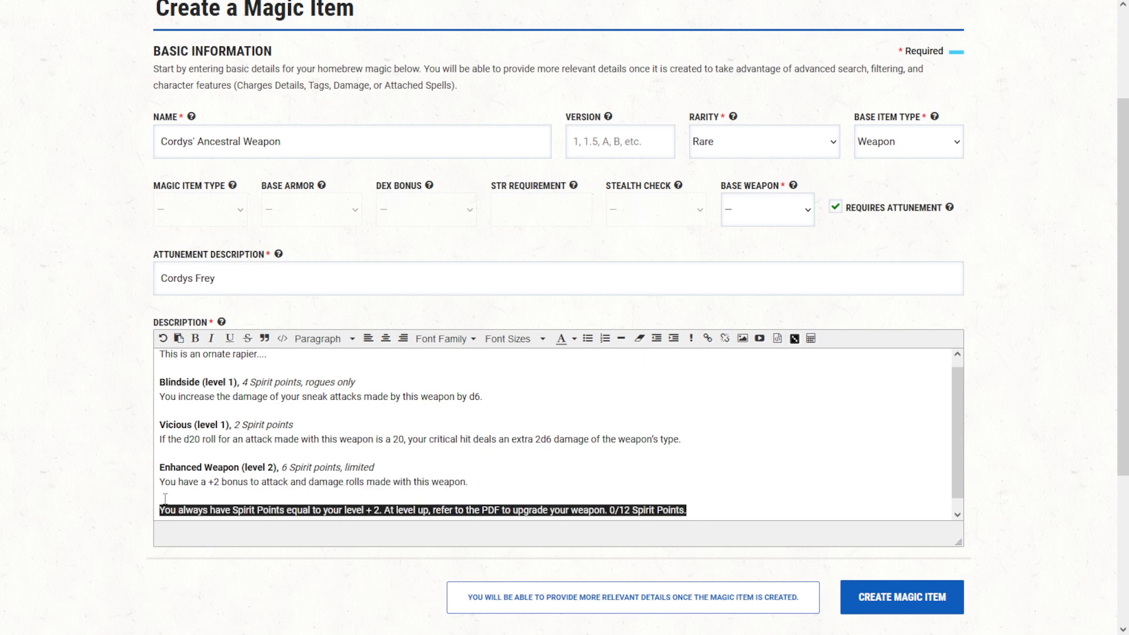
click(353, 342)
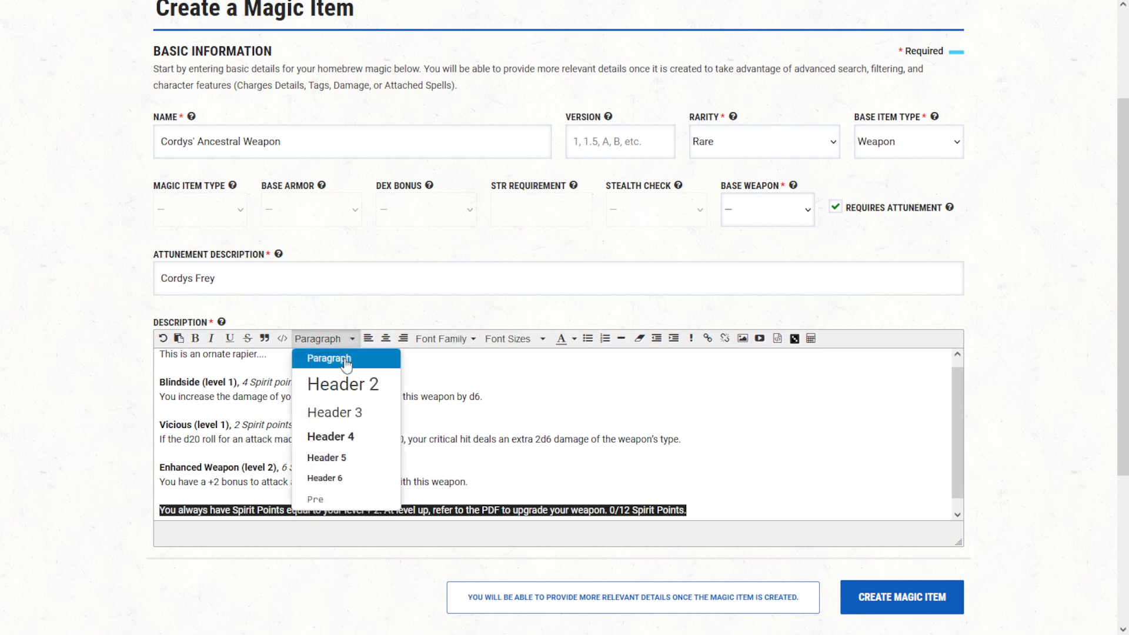
click(354, 494)
Step: Insert a horizontal line between the Enhanced Weapon entry and the closing Spirit Points note
click(545, 487)
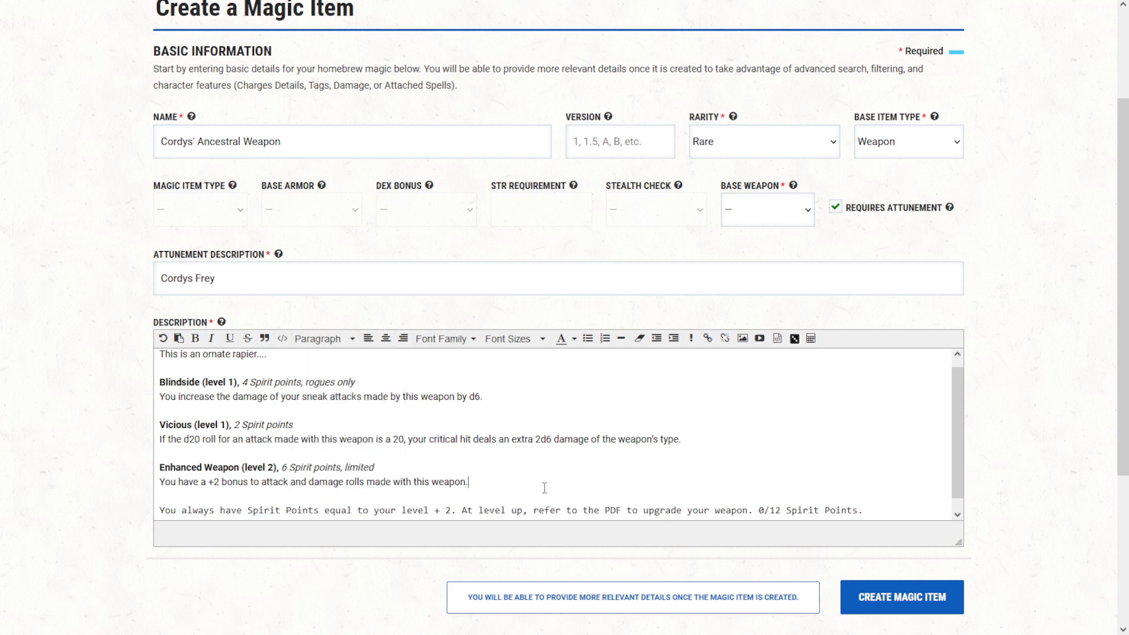
key(Return)
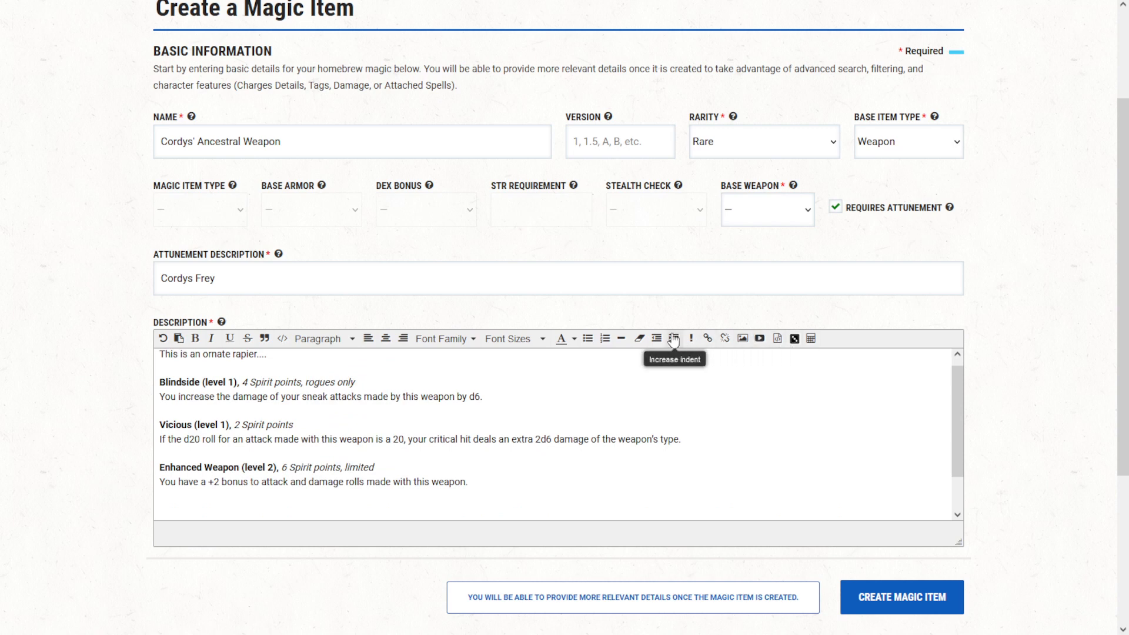
click(626, 340)
click(355, 490)
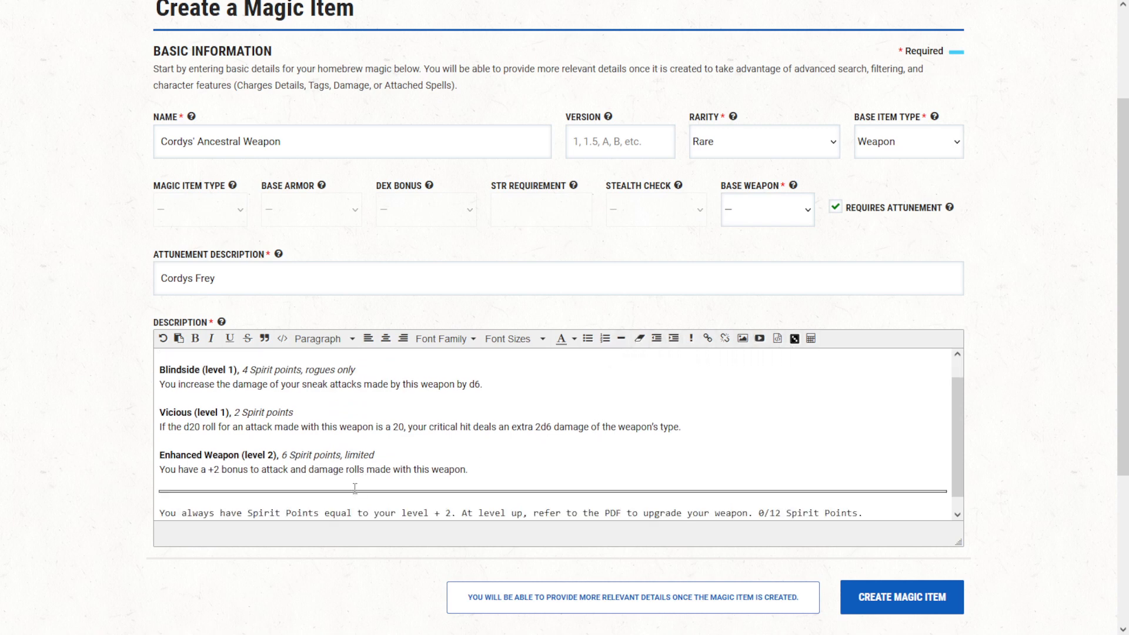
scroll(415, 466, down, 1)
click(466, 457)
scroll(517, 421, up, 1)
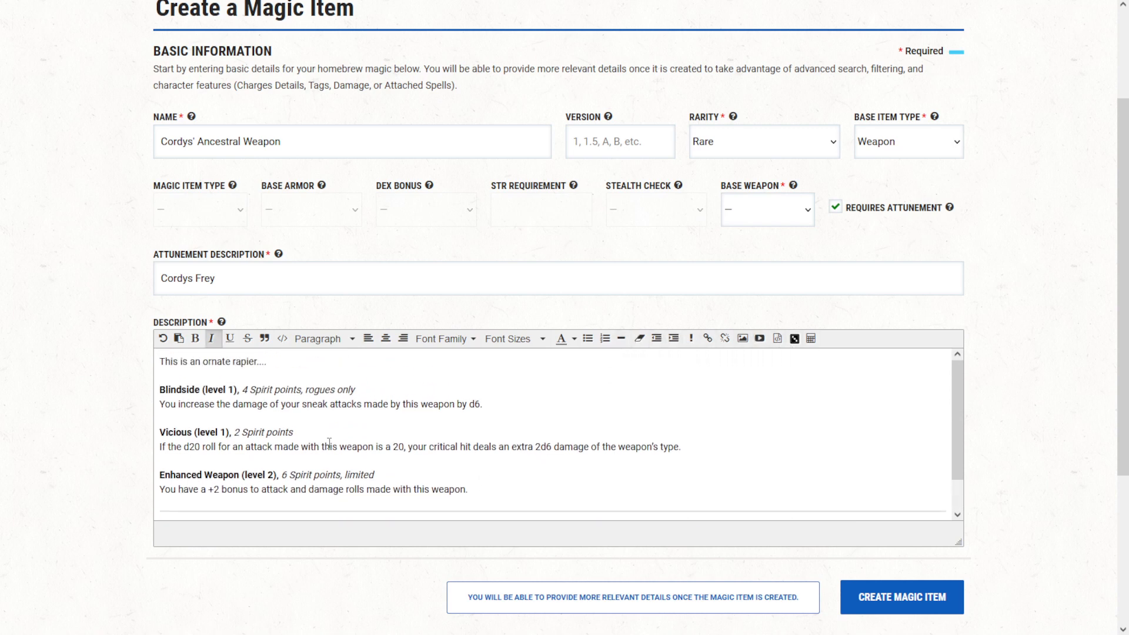
Step: Set the magic item's rarity to Very Rare
click(291, 358)
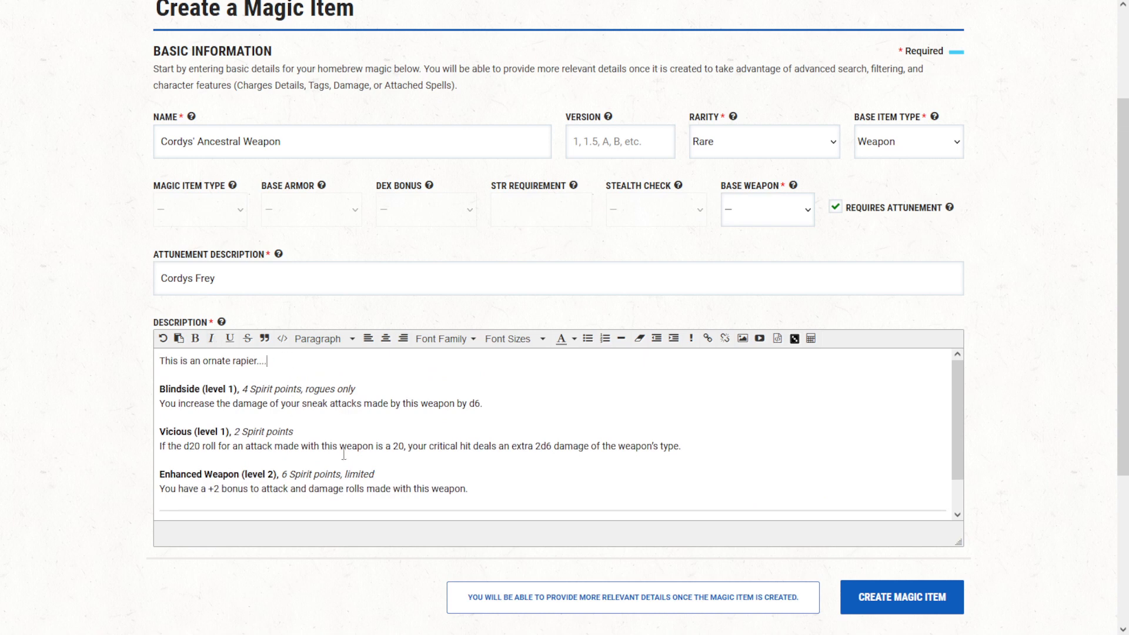
key(ctrl+v)
scroll(552, 323, down, 1)
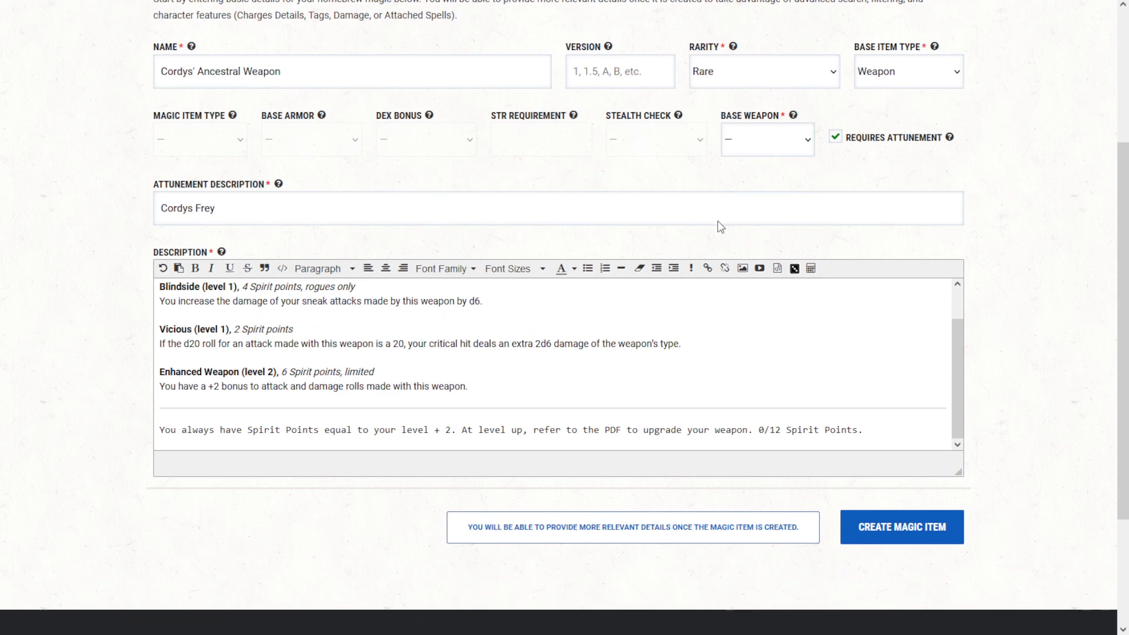
click(744, 189)
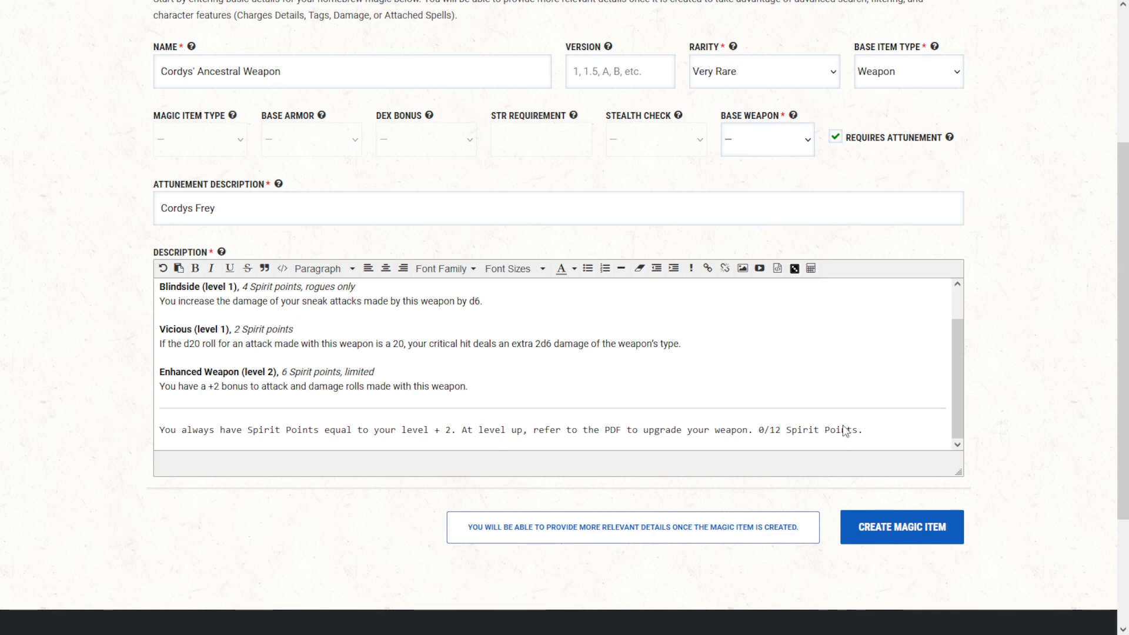
Step: Set the base weapon to Rapier and create the magic item
click(753, 464)
scroll(619, 386, up, 1)
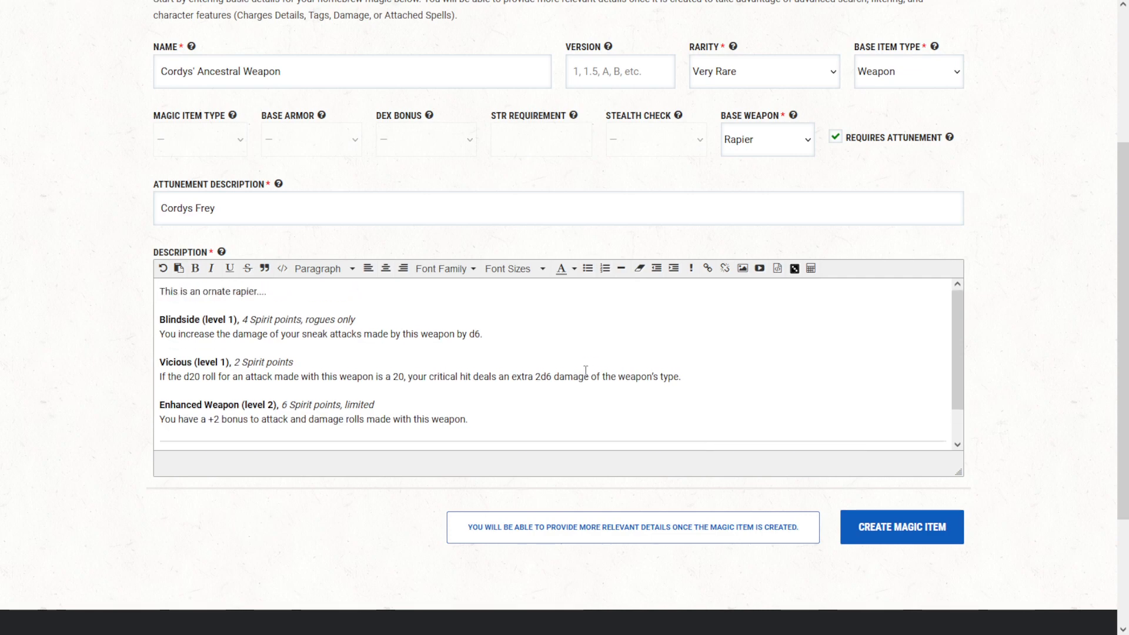
click(923, 526)
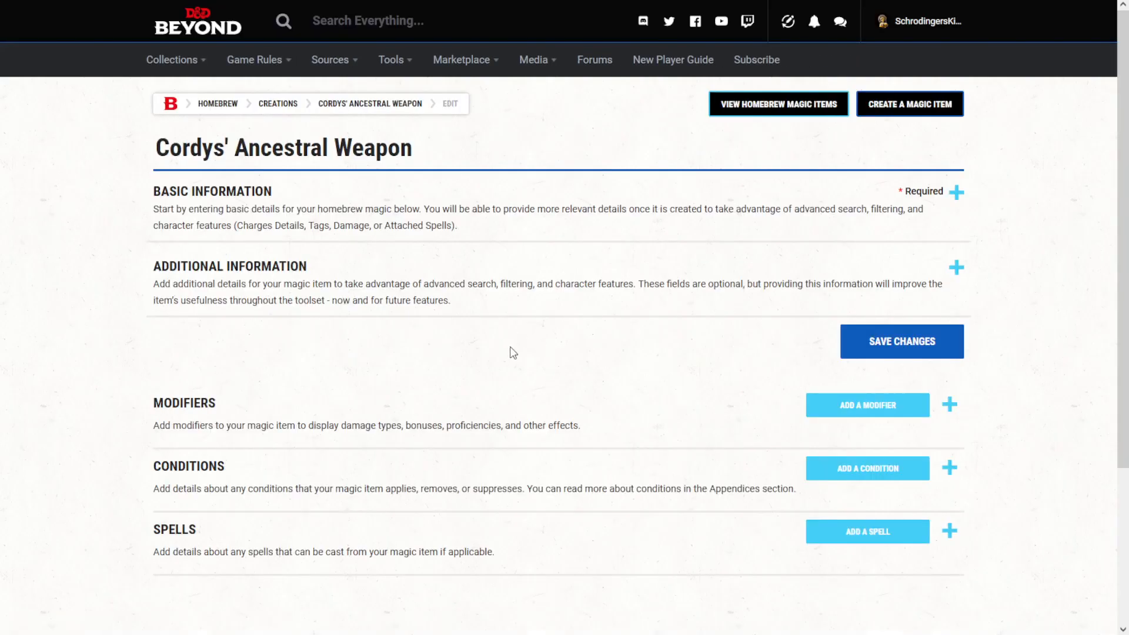
Step: Expand the created item's Basic Information to check its description, and start a new modifier
click(506, 231)
scroll(158, 381, down, 2)
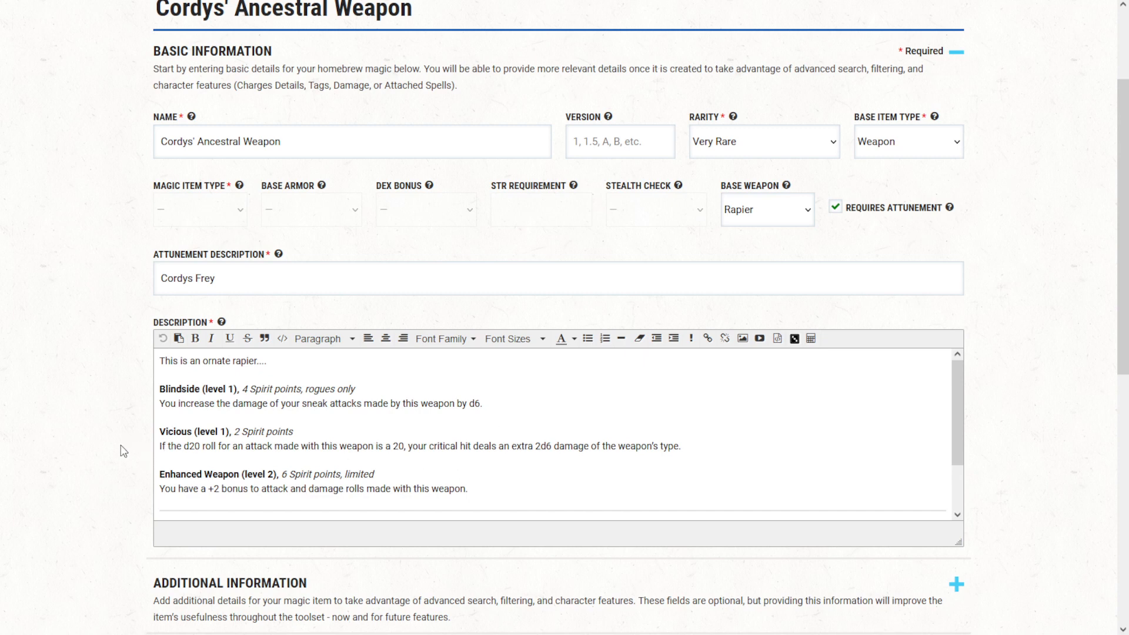
scroll(123, 446, down, 1)
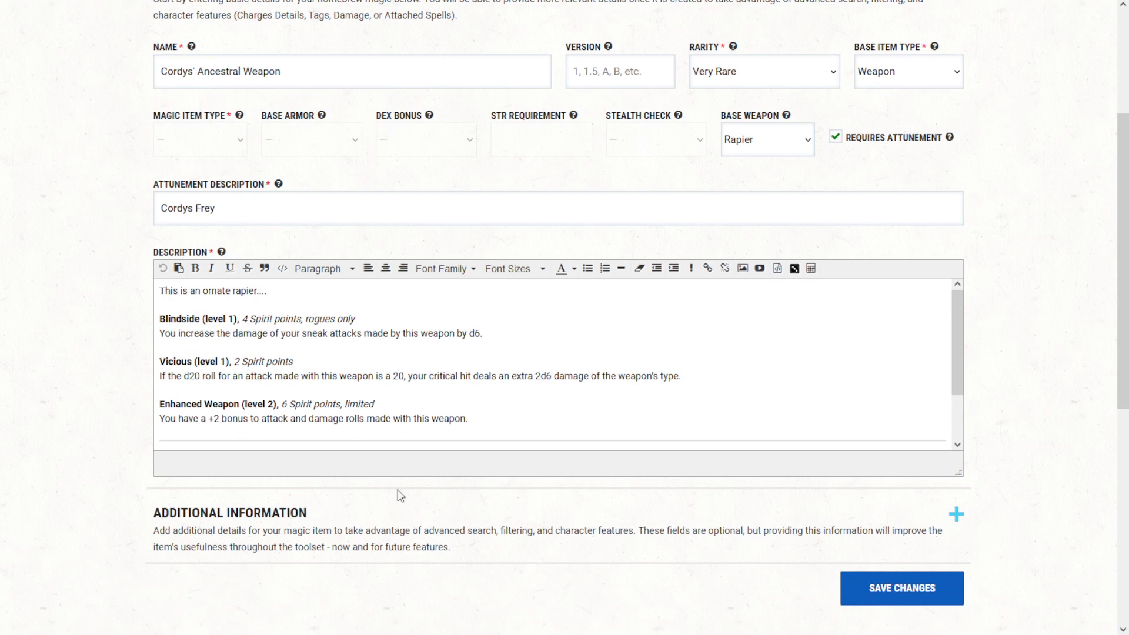
scroll(143, 335, down, 7)
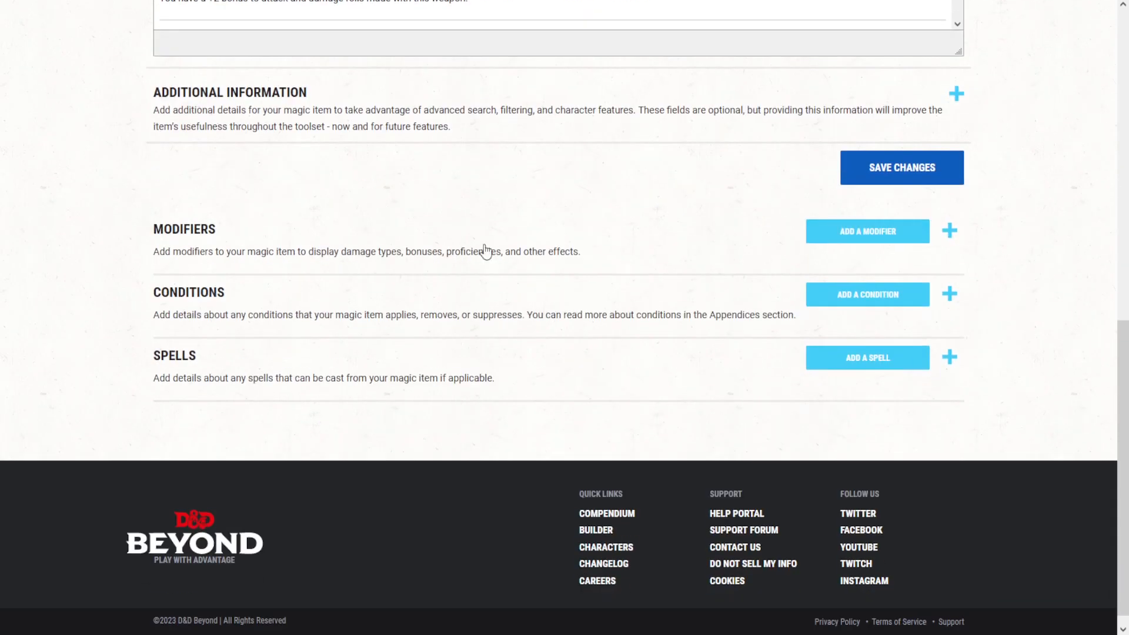
click(880, 237)
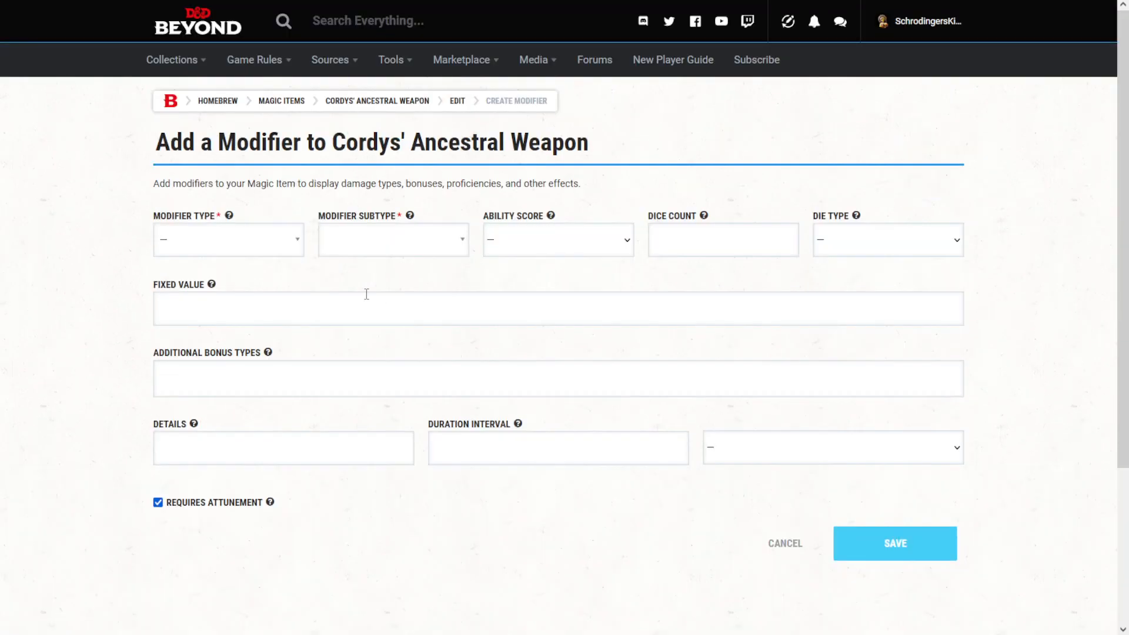
click(277, 244)
click(247, 312)
click(381, 253)
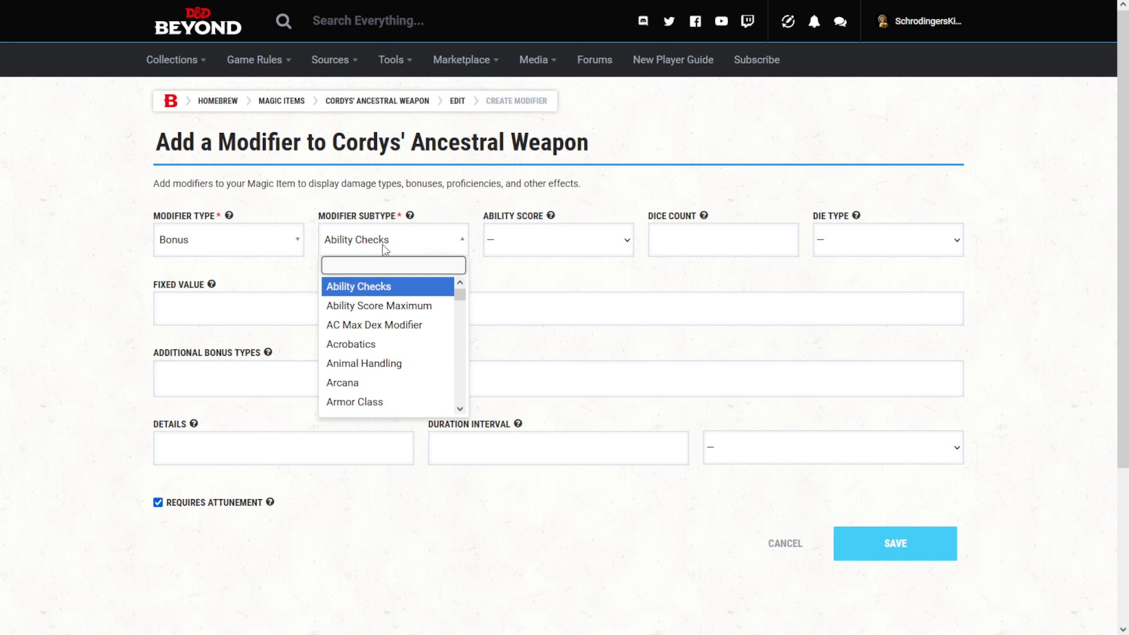
text(Damage)
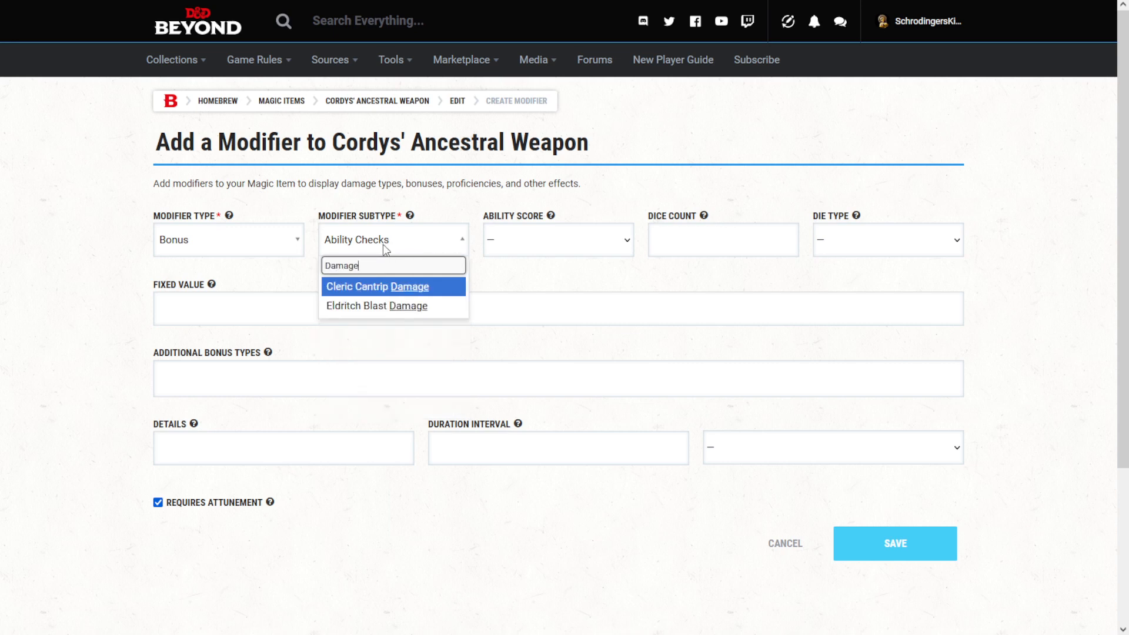
click(268, 269)
Step: Set the new modifier's type to Damage and its subtype to Piercing
click(267, 248)
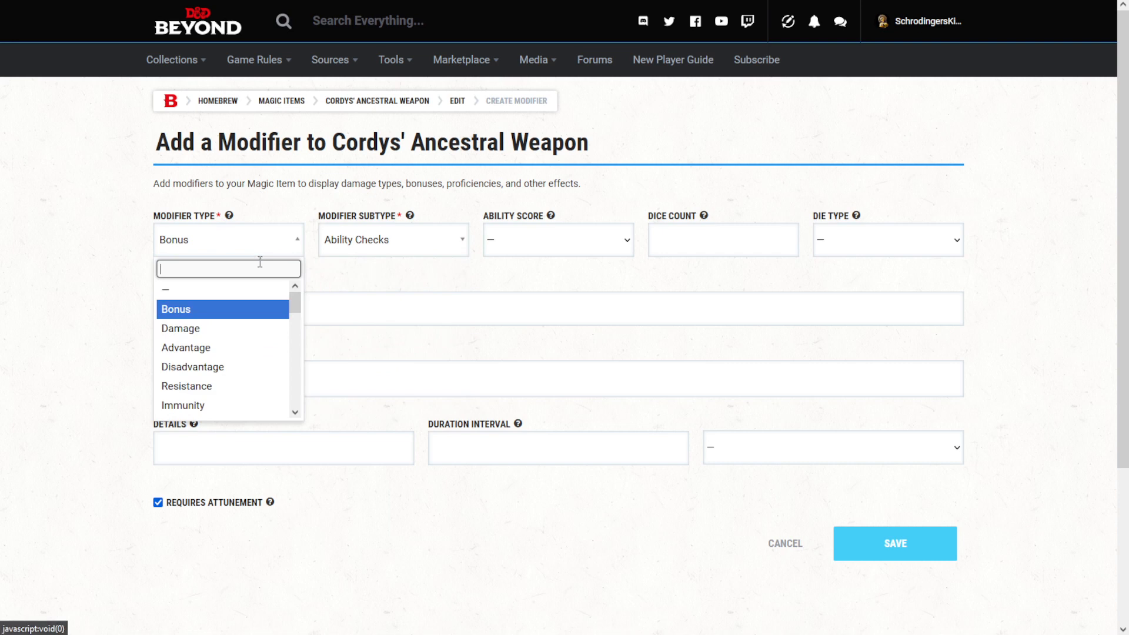
click(204, 328)
click(388, 244)
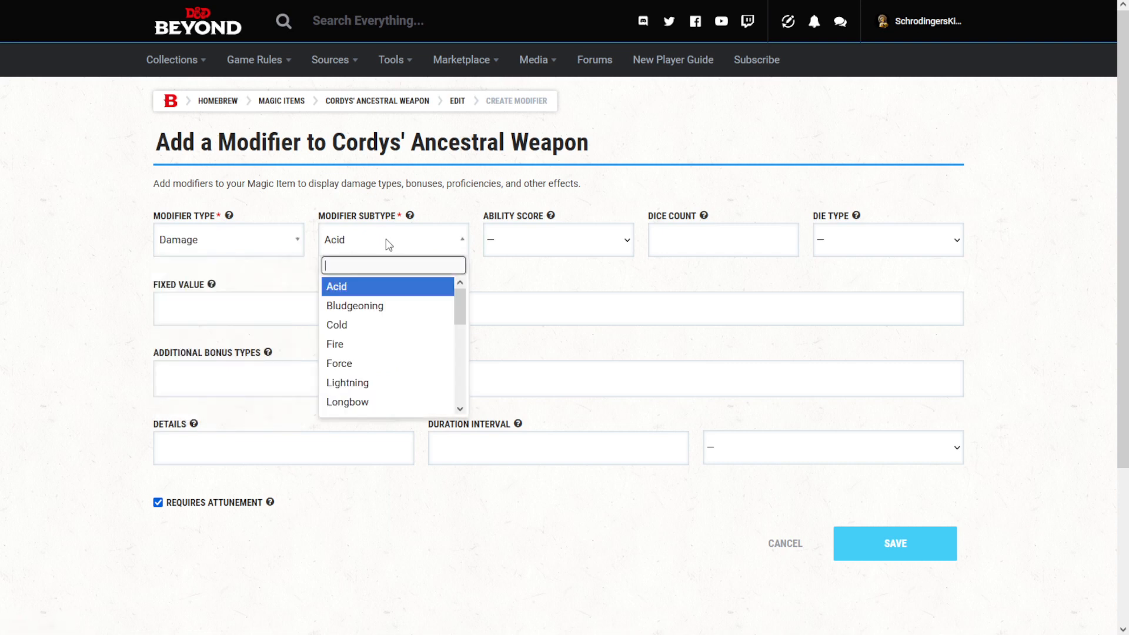
text(piercing)
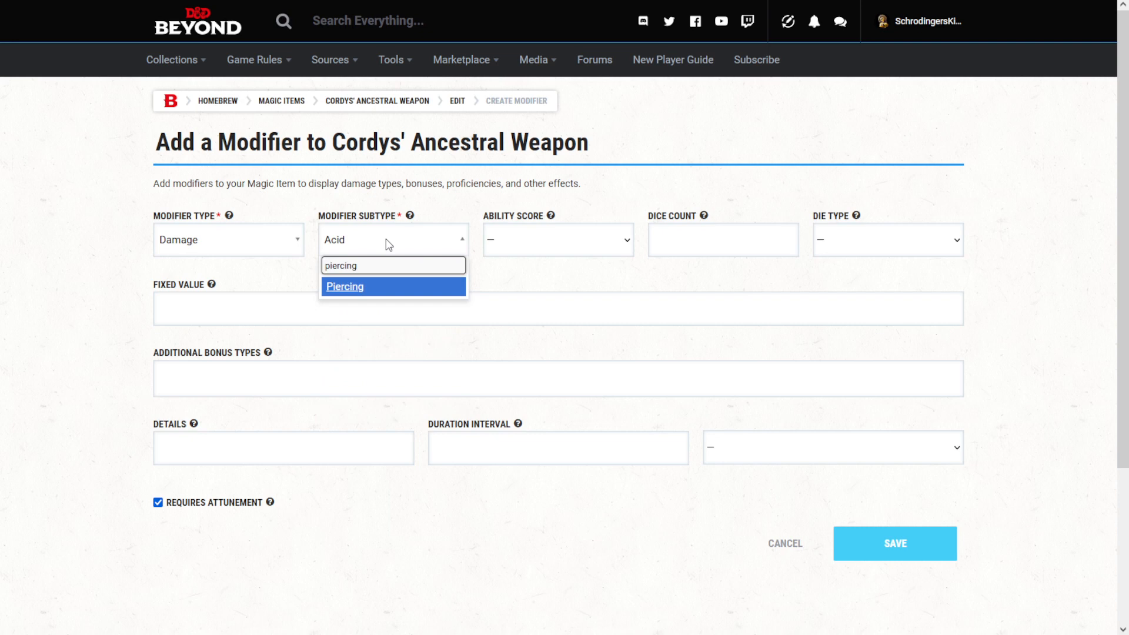
click(404, 288)
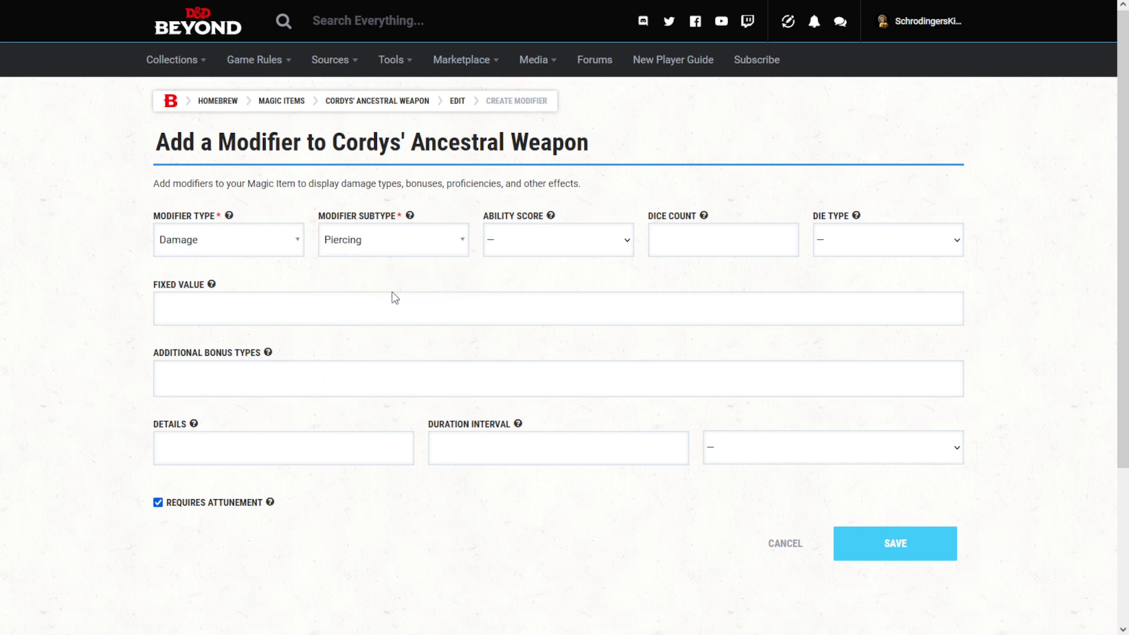
click(395, 300)
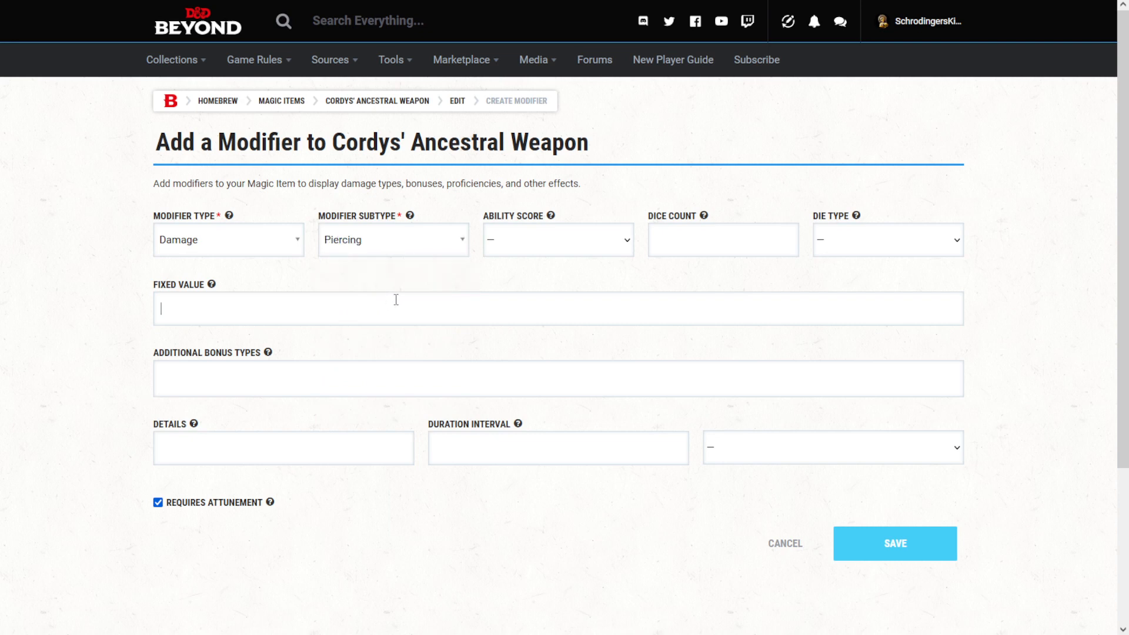
Step: Give the piercing damage modifier 2d6 dice and the details "only on a roll of 20", and save it
click(716, 233)
text(2)
click(831, 308)
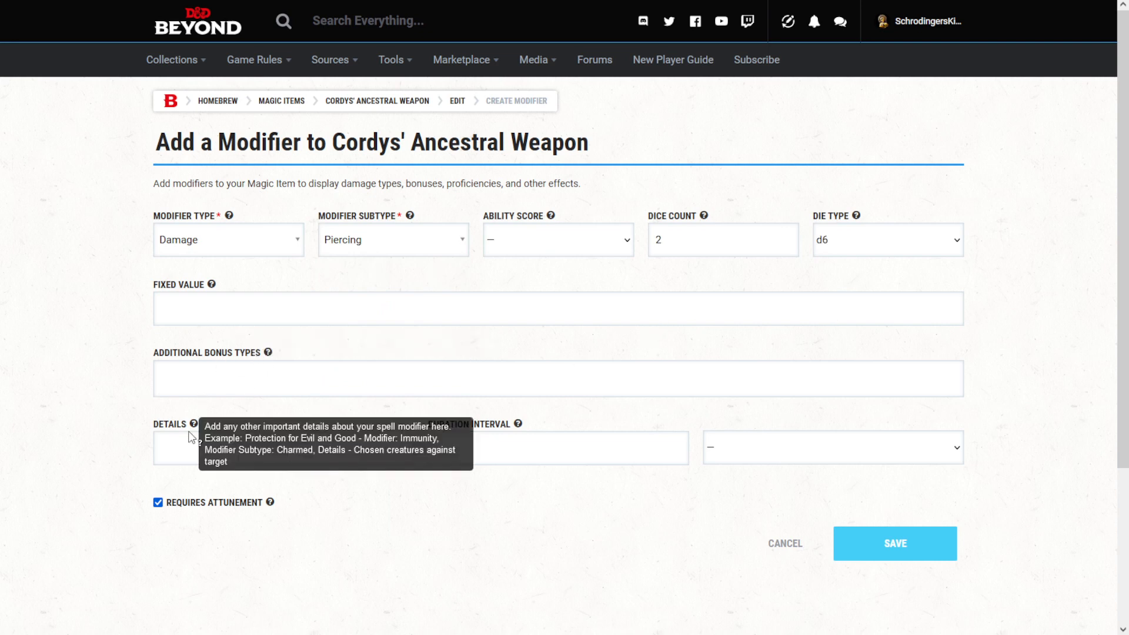
click(210, 434)
text(onl)
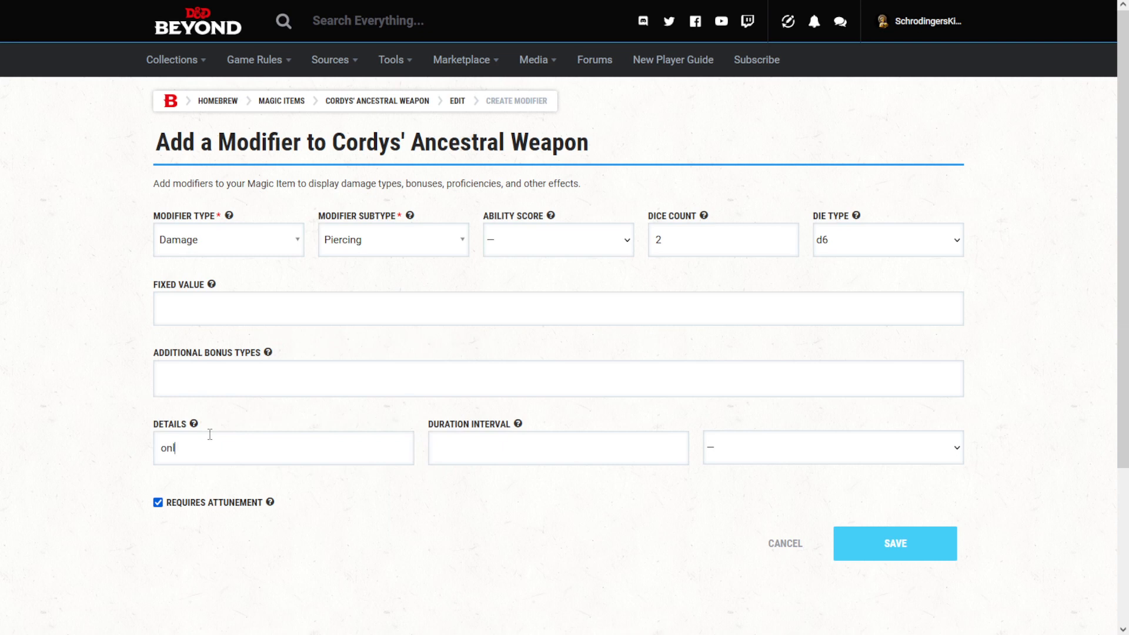
text(y a )
text(on a roll of 20)
click(912, 549)
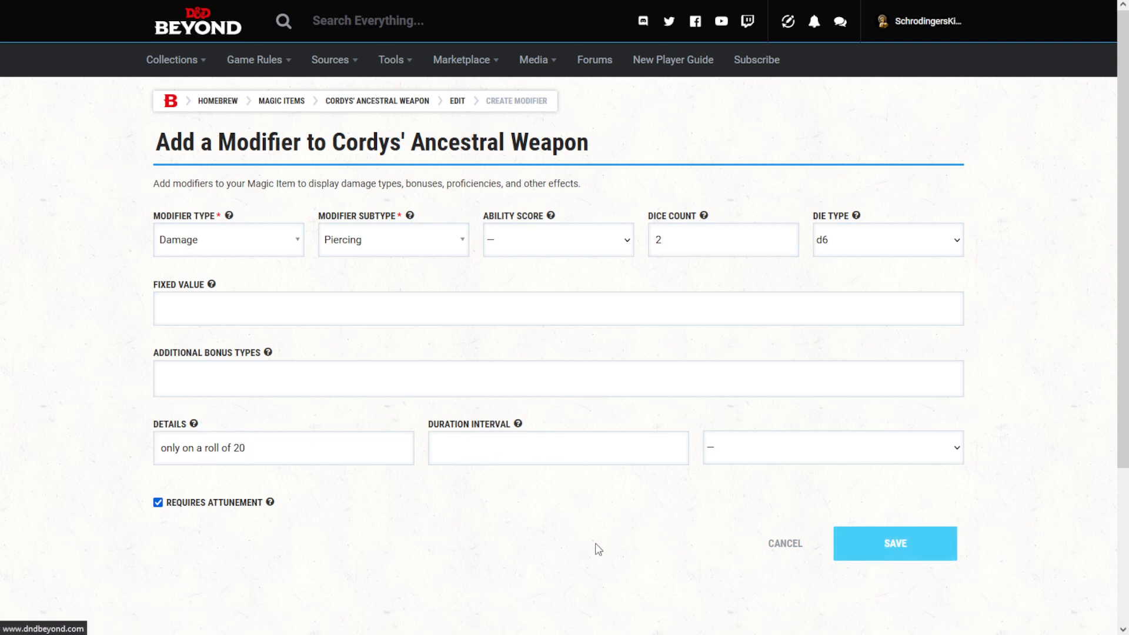
Step: Check the Enhanced Weapon entry in the item's description and start a second modifier
scroll(294, 299, up, 1)
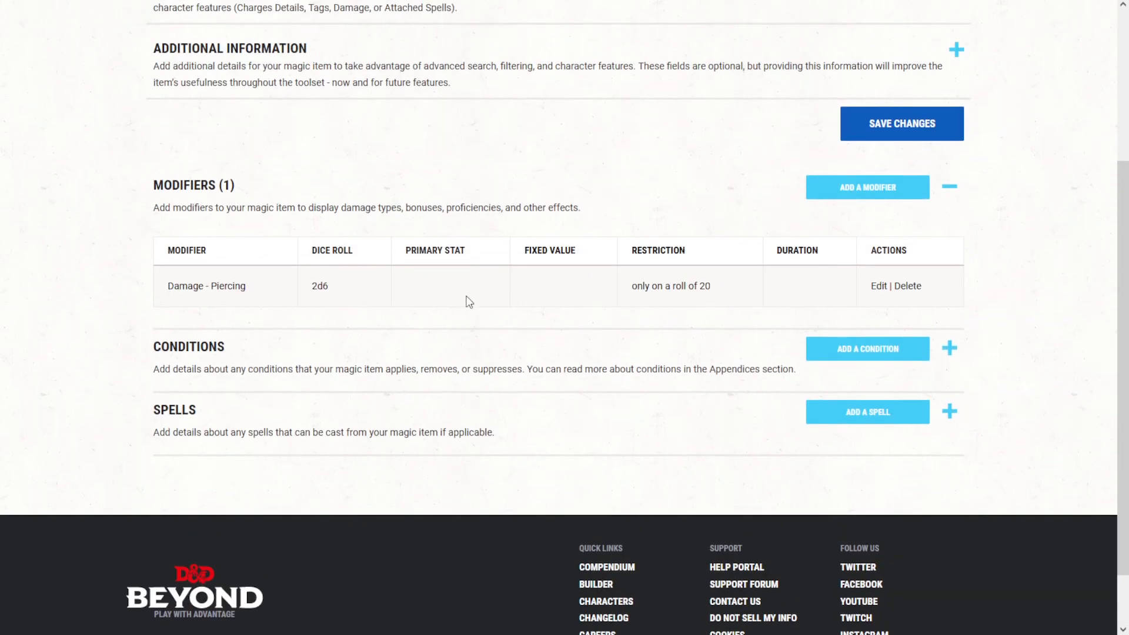
scroll(739, 355, up, 1)
scroll(705, 347, up, 2)
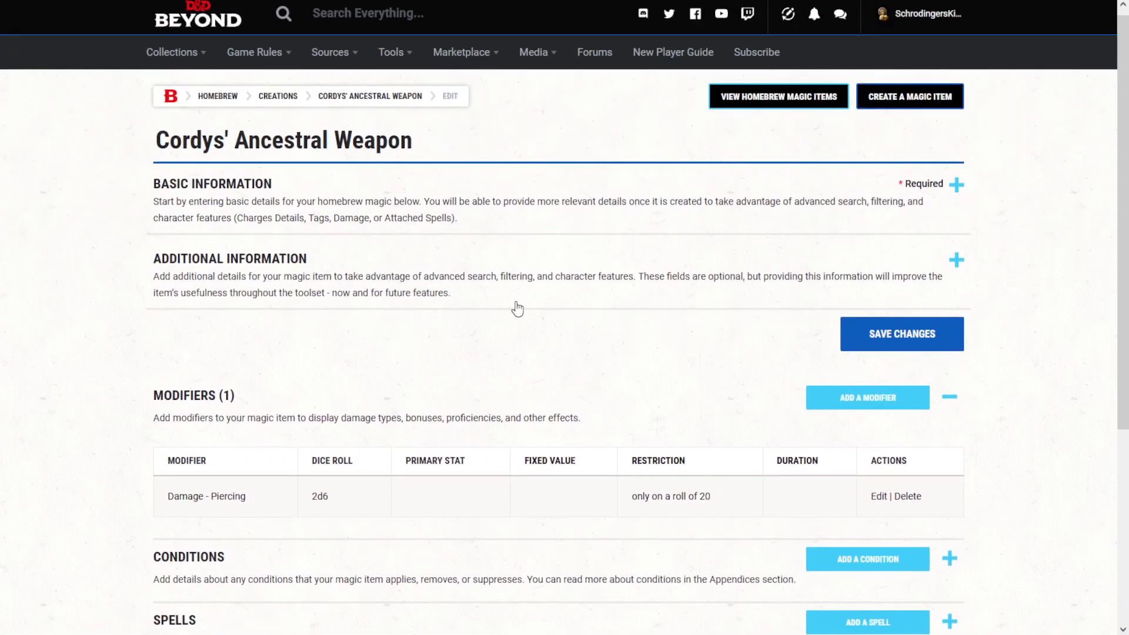
click(573, 217)
scroll(91, 335, down, 3)
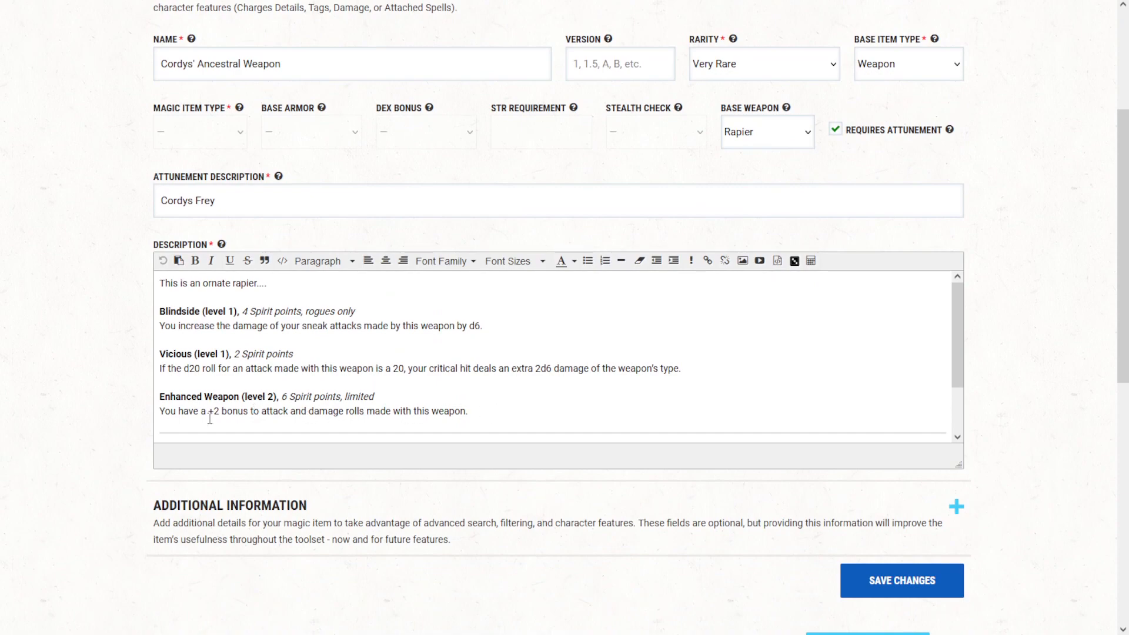
scroll(165, 406, down, 7)
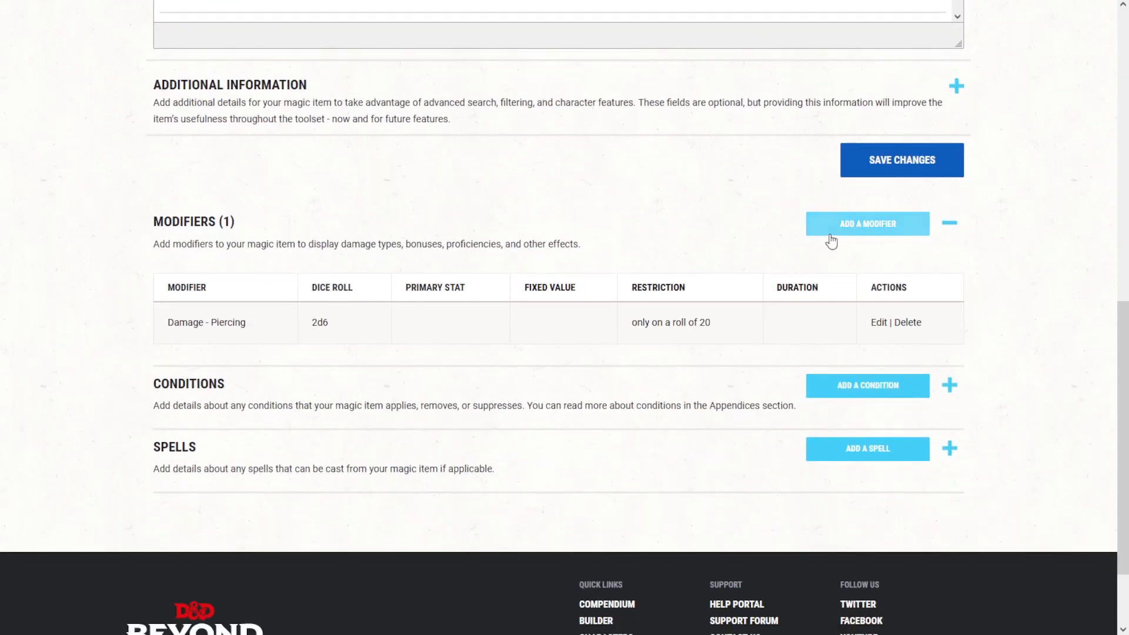
click(831, 241)
Step: Define the modifier as a Bonus with subtype Magic and a fixed value of 2, and save it
click(211, 248)
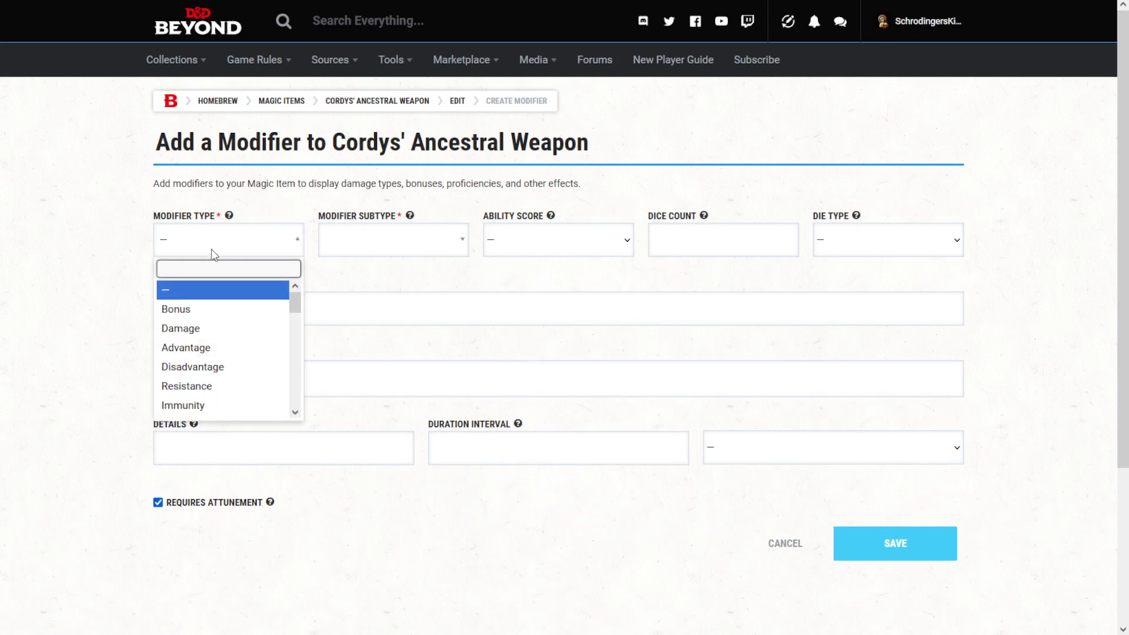
click(242, 310)
click(361, 240)
text(magic)
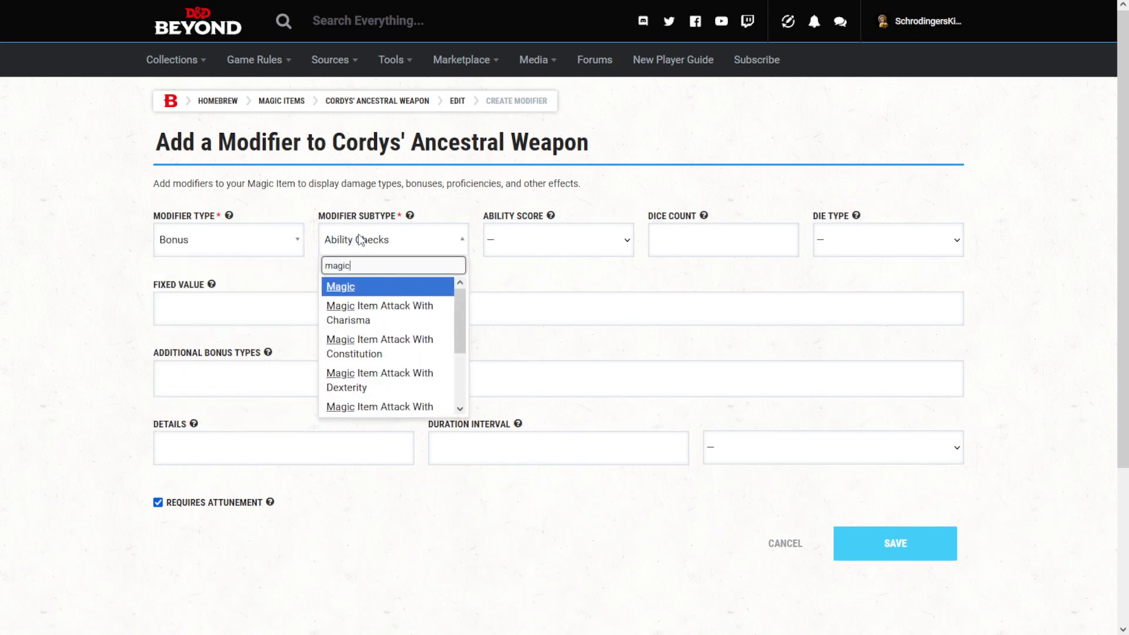
click(361, 287)
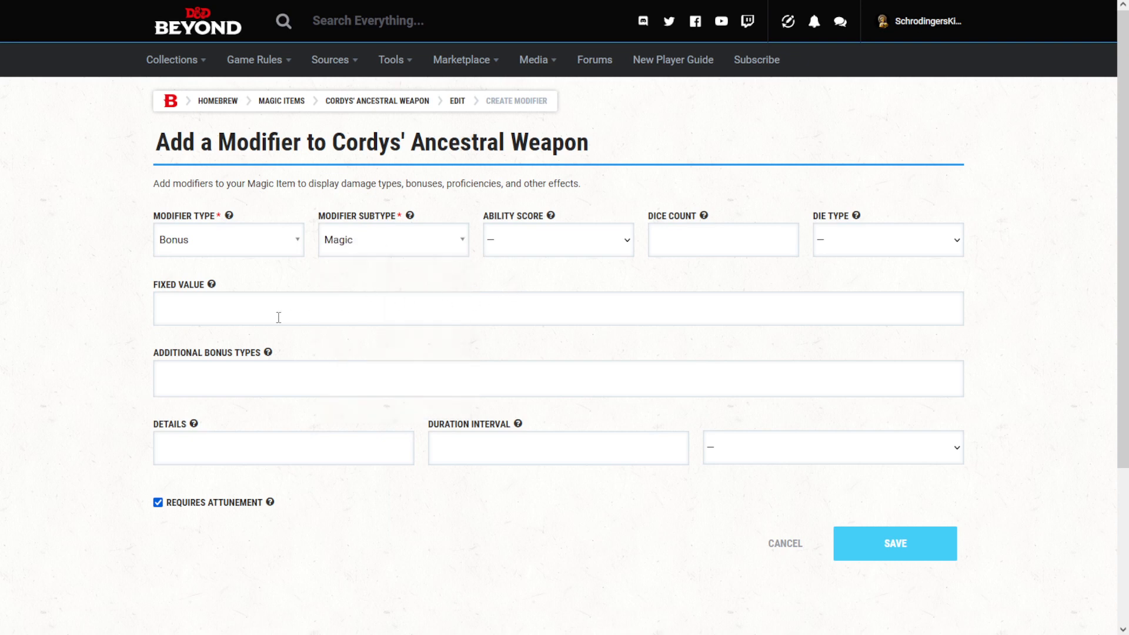
click(252, 318)
text(2)
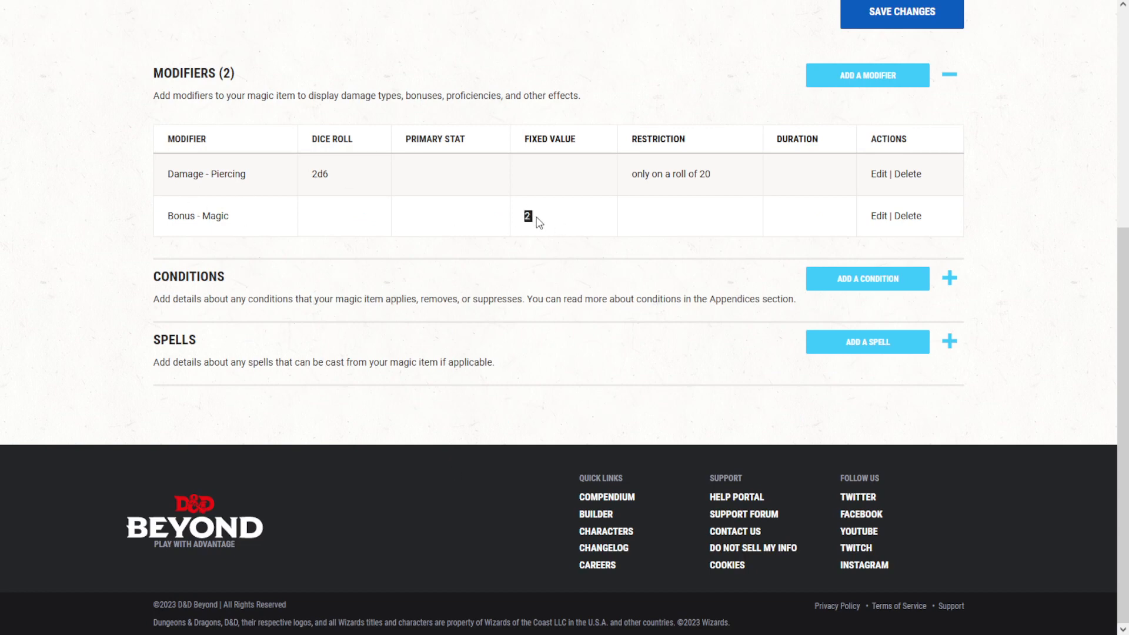
Step: Expand the item's Basic Information and Additional Information sections
click(545, 275)
scroll(545, 275, up, 15)
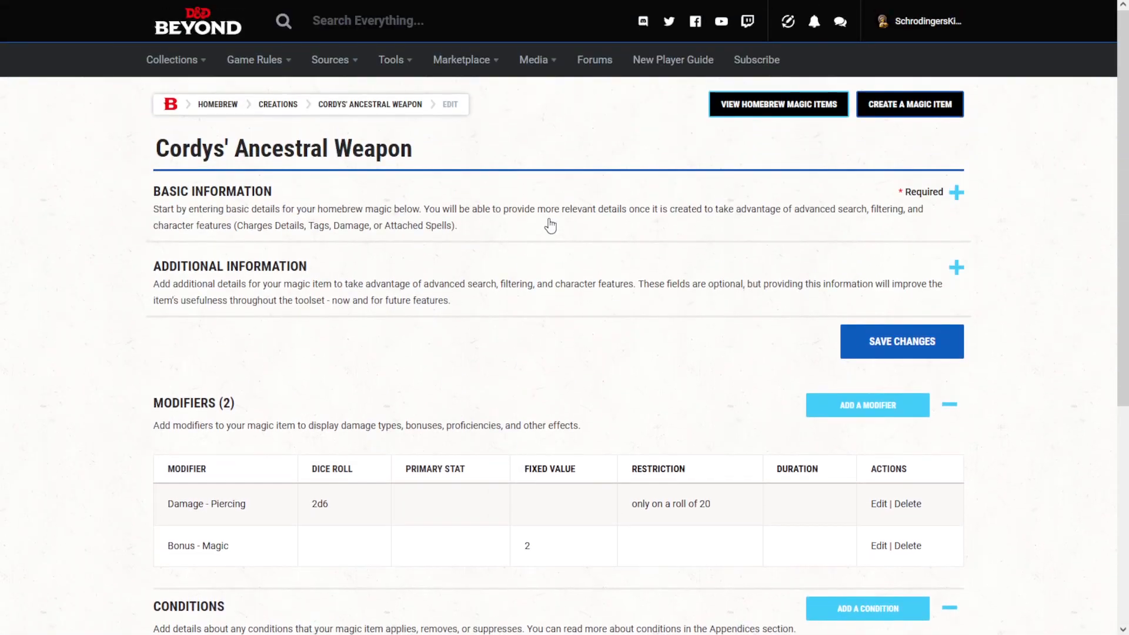
scroll(541, 322, down, 5)
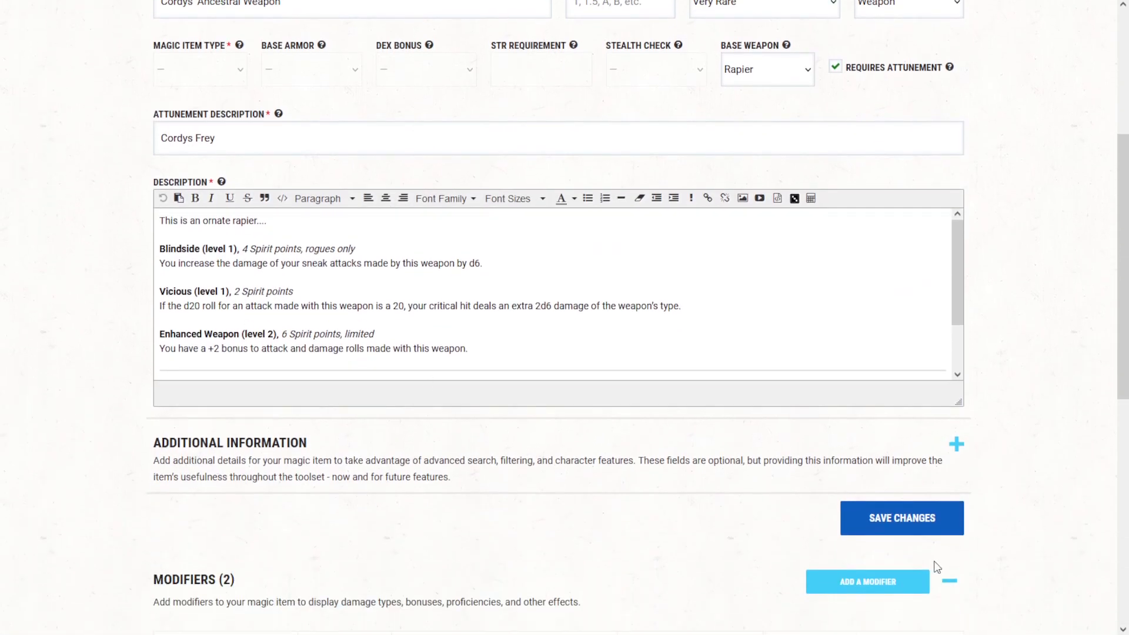
click(775, 454)
scroll(259, 428, down, 4)
scroll(283, 371, down, 3)
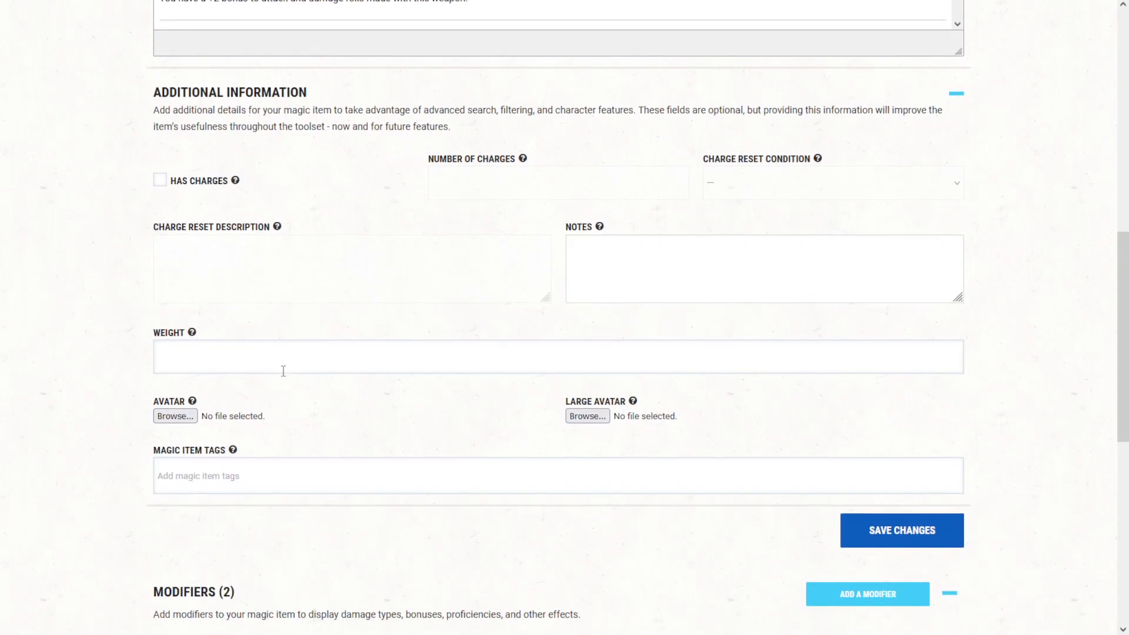
Step: Add the magic item tags Buff, Combat and Damage
click(189, 477)
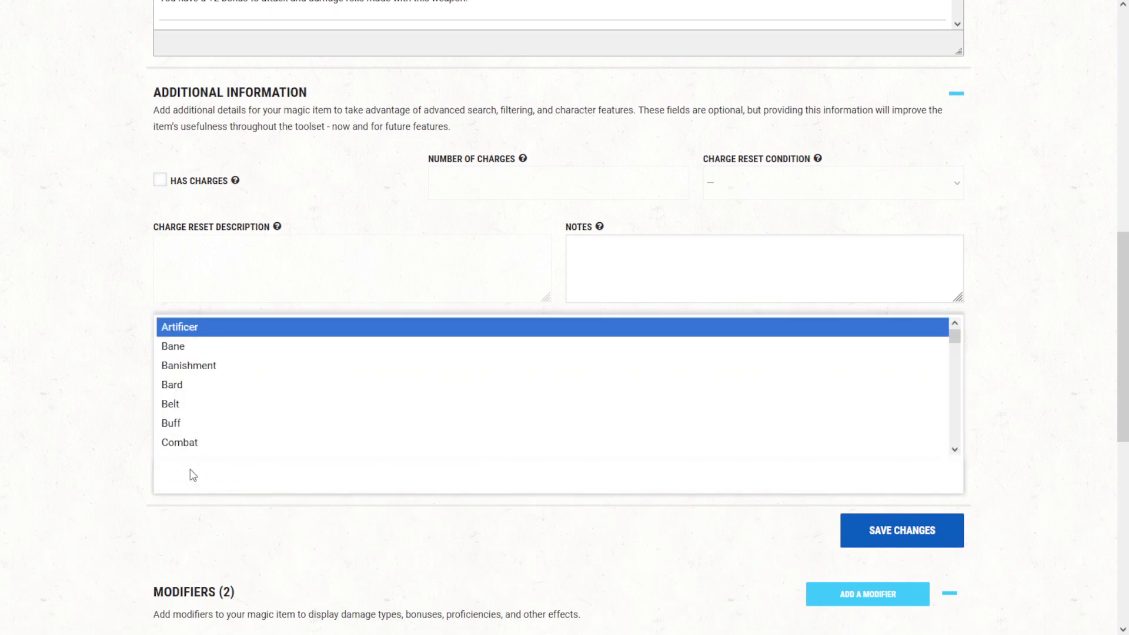
click(230, 408)
click(242, 488)
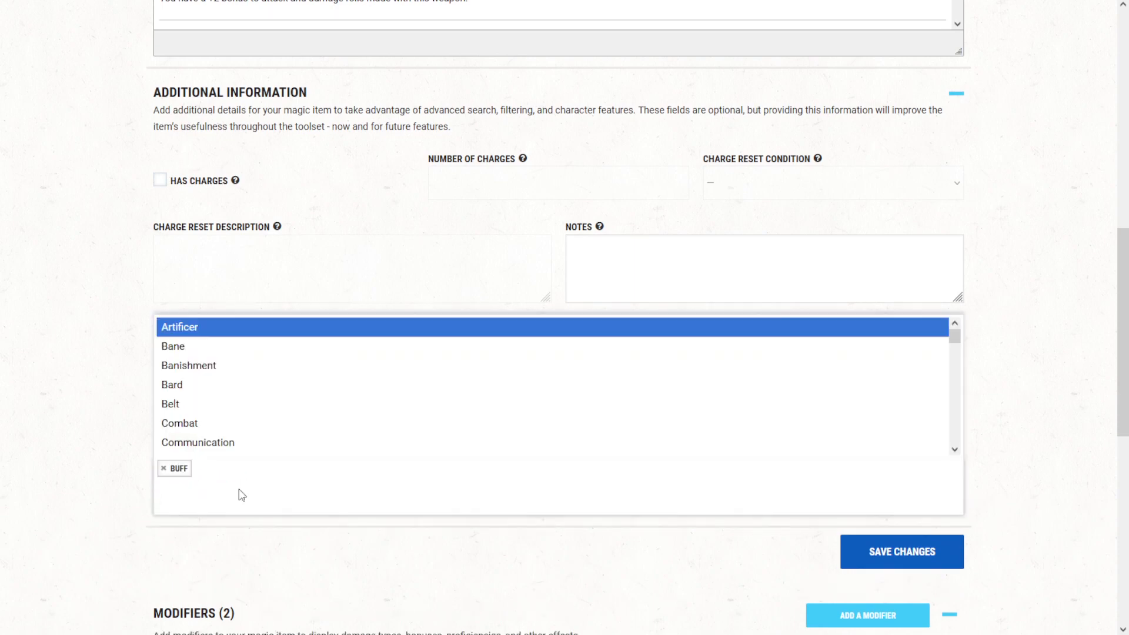
click(232, 407)
click(274, 493)
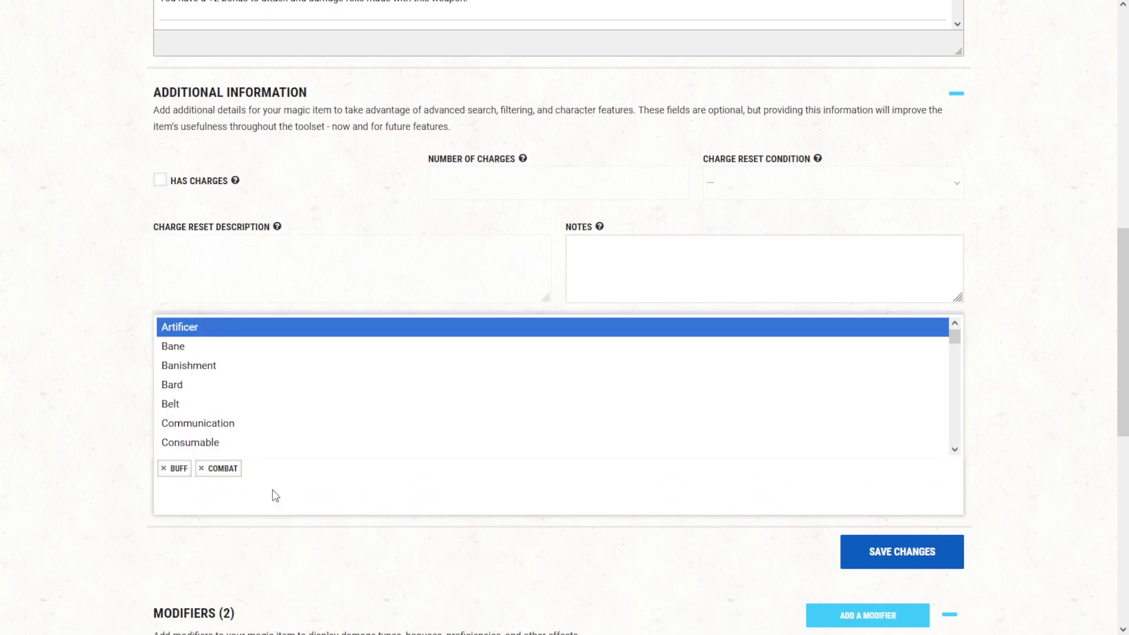
scroll(294, 400, down, 3)
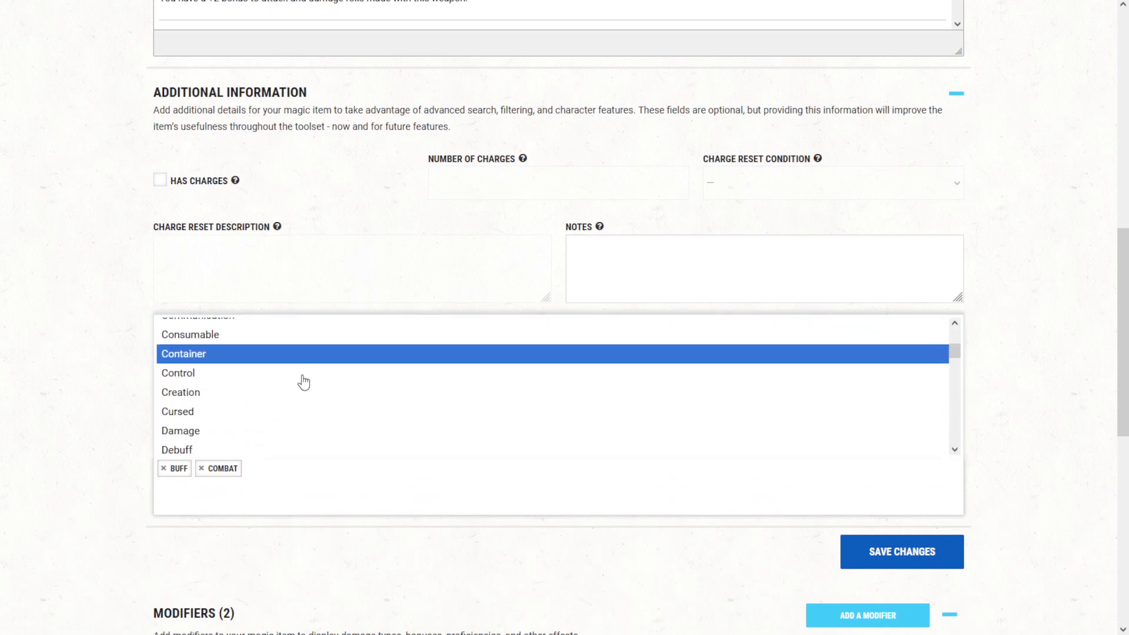
scroll(297, 393, down, 1)
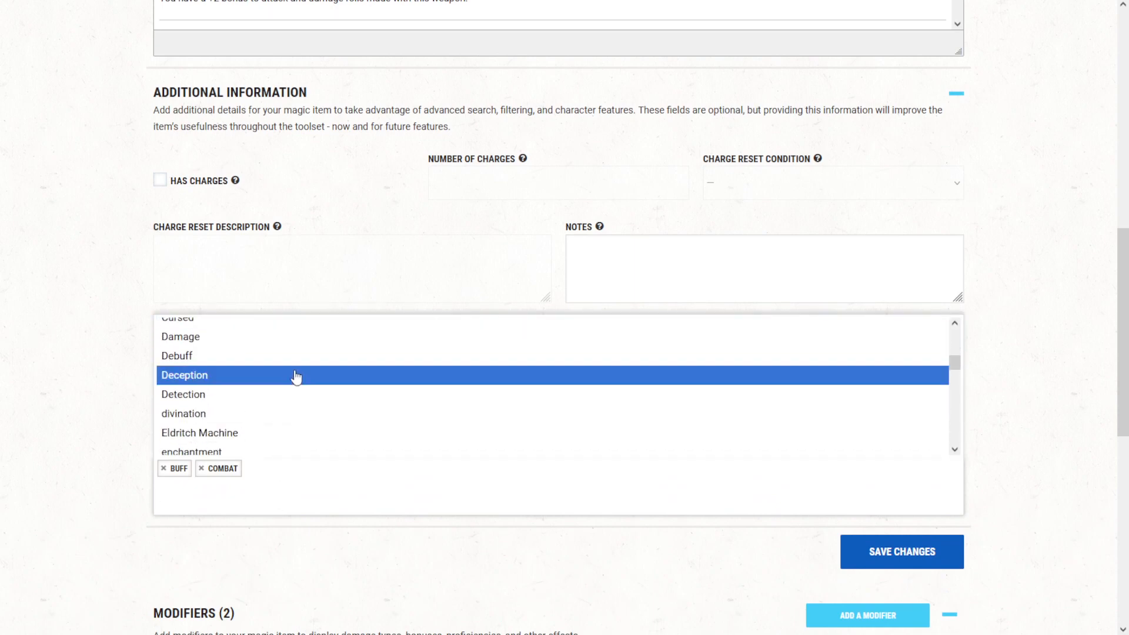
click(292, 338)
Step: Look through the remaining magic item tags without adding more, and save the changes to the item
click(288, 499)
scroll(291, 382, down, 5)
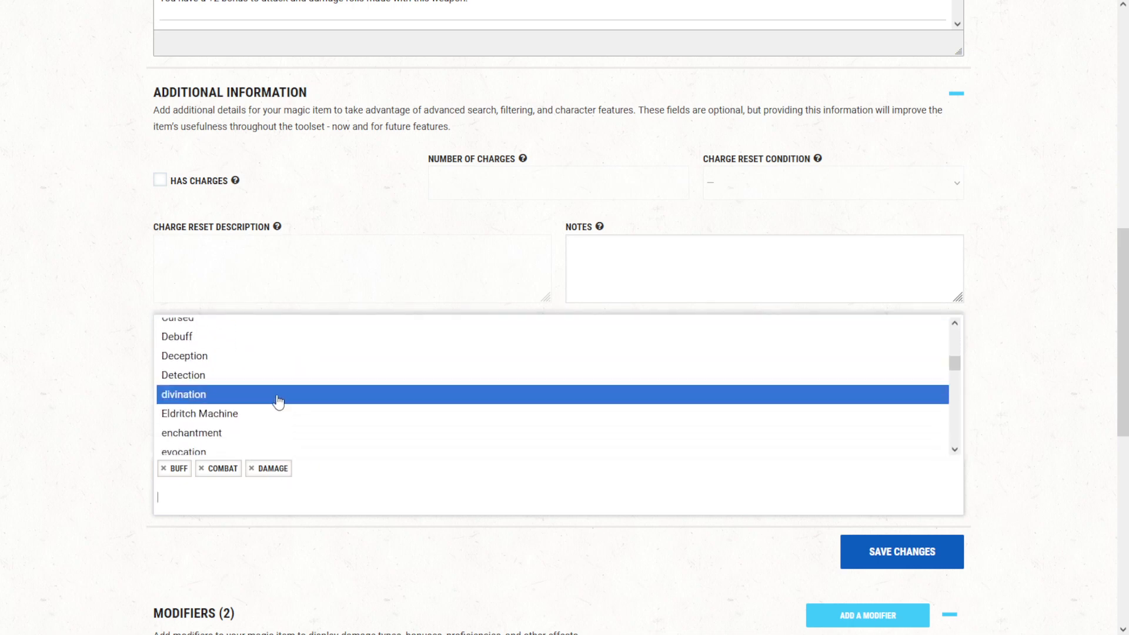
scroll(290, 406, down, 3)
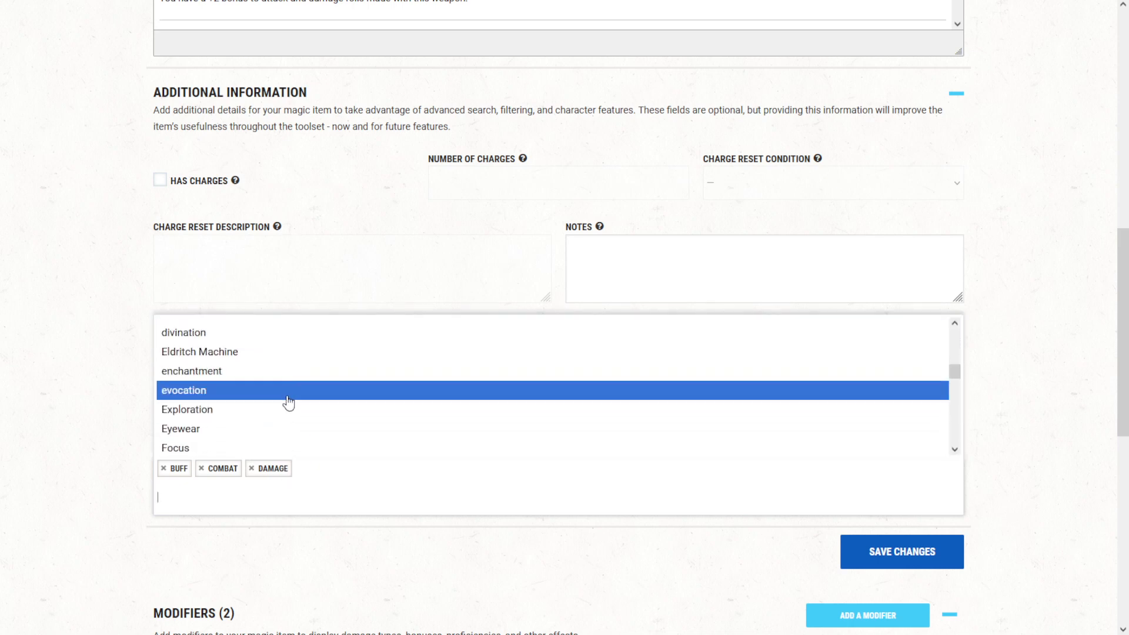
scroll(287, 388, down, 2)
scroll(288, 412, down, 4)
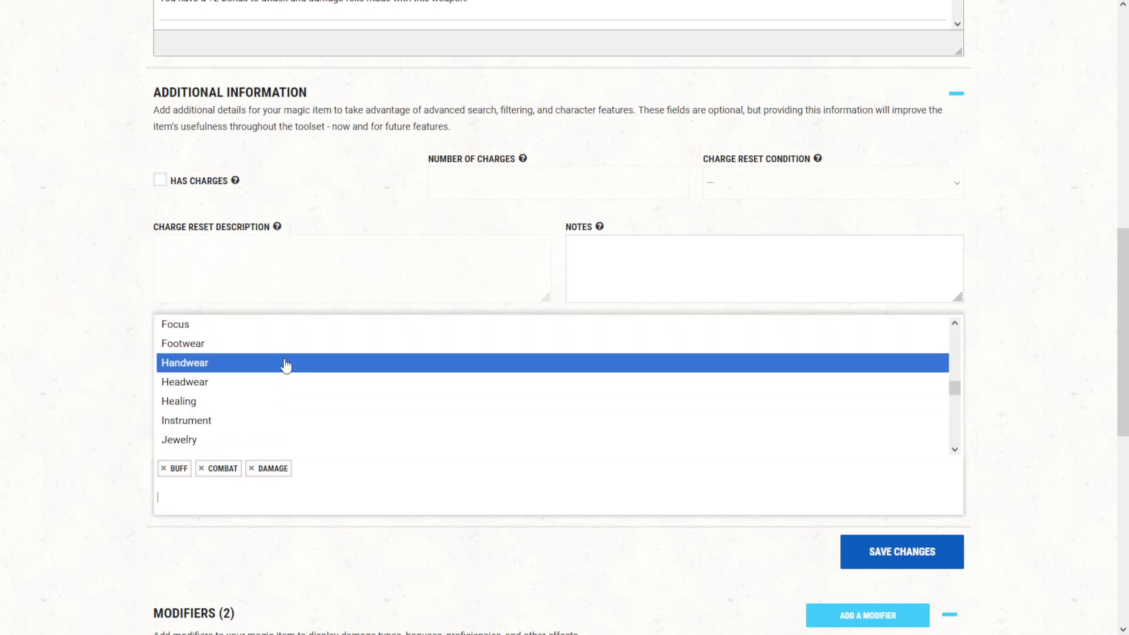
scroll(288, 408, down, 3)
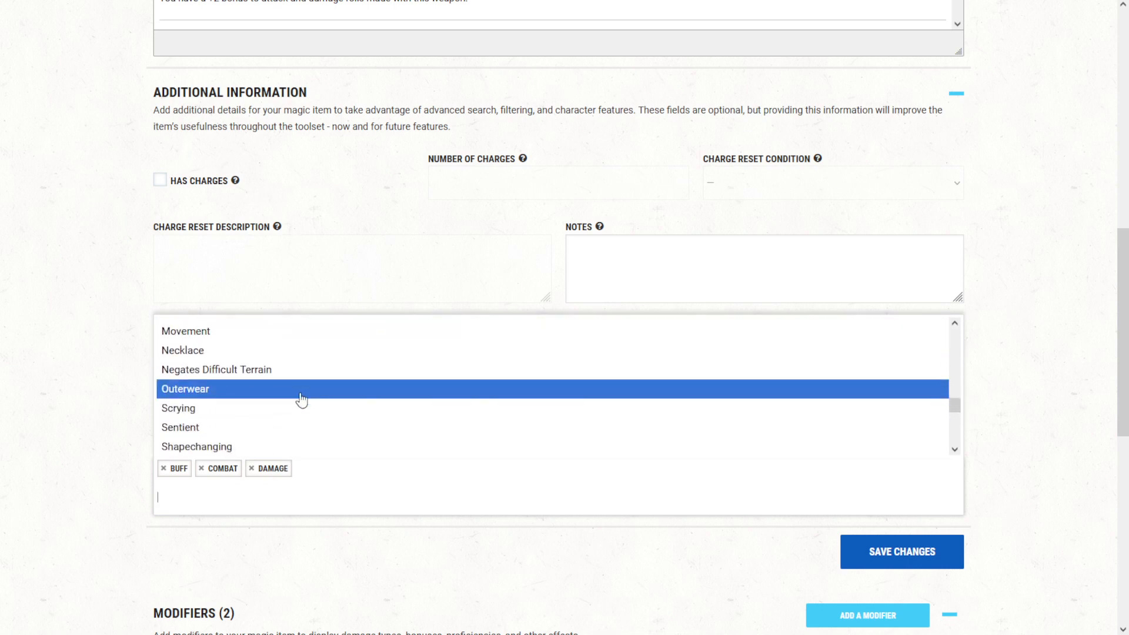
scroll(305, 434, down, 1)
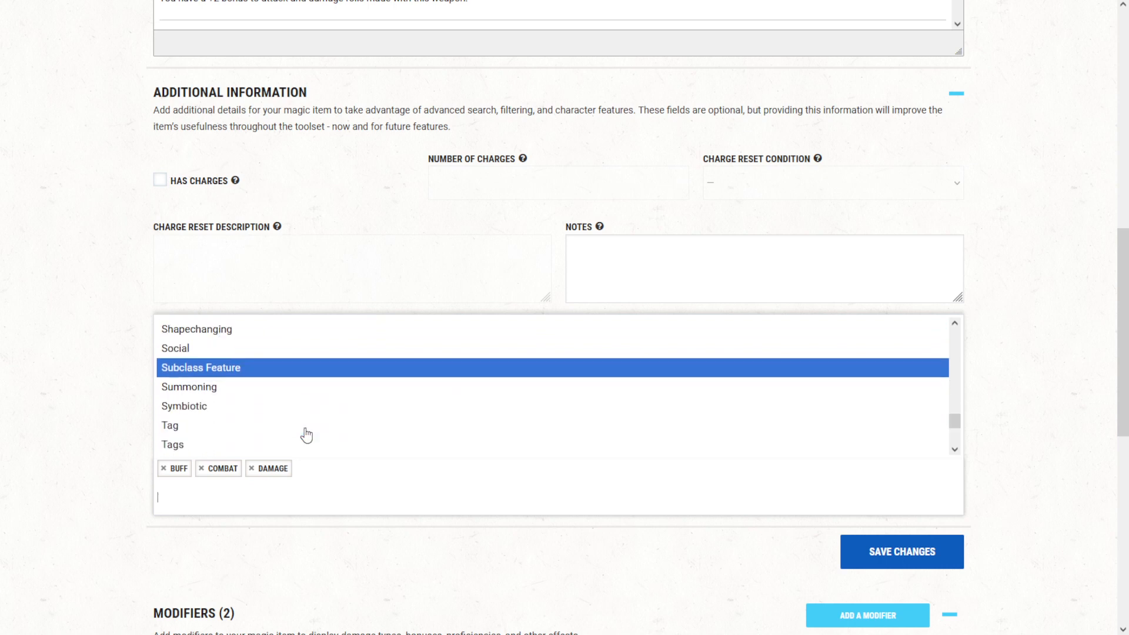
scroll(305, 433, down, 2)
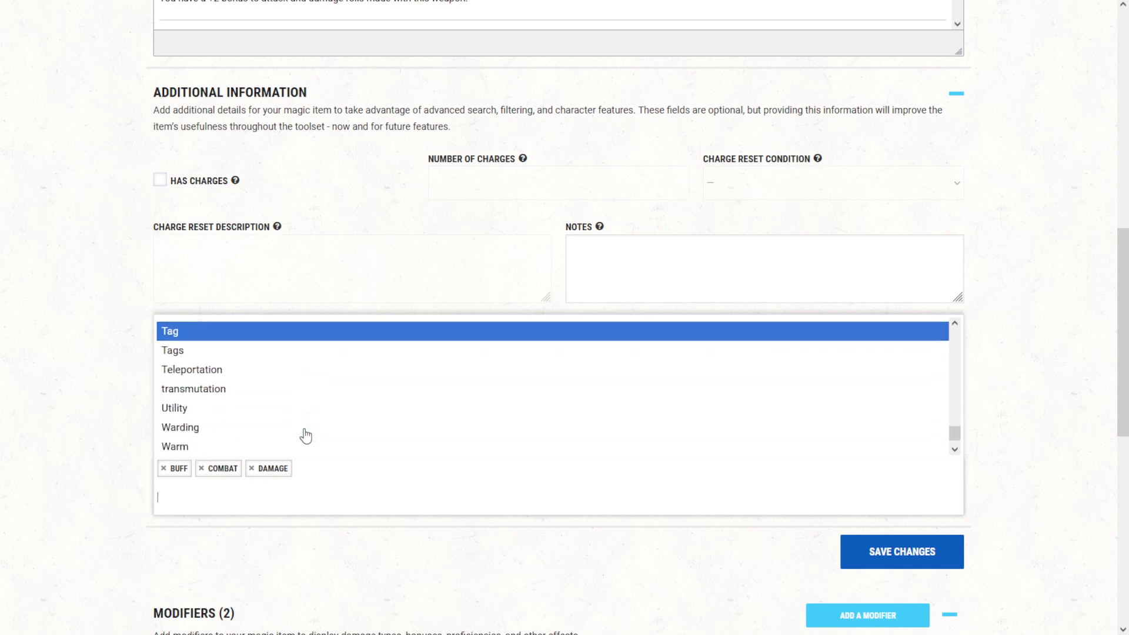
click(105, 497)
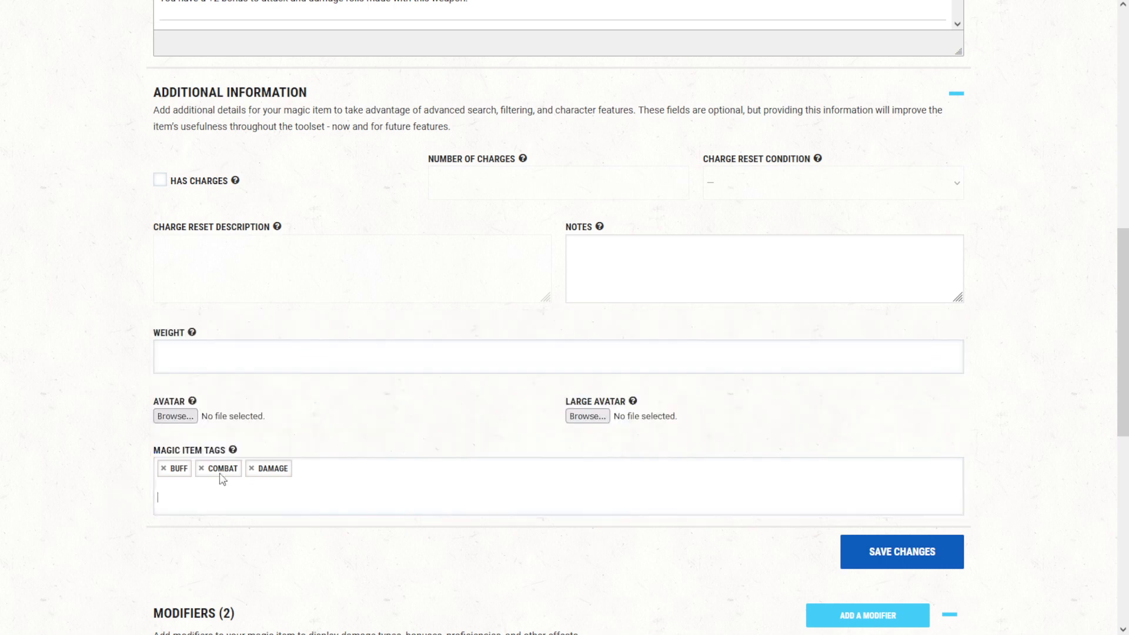
click(894, 560)
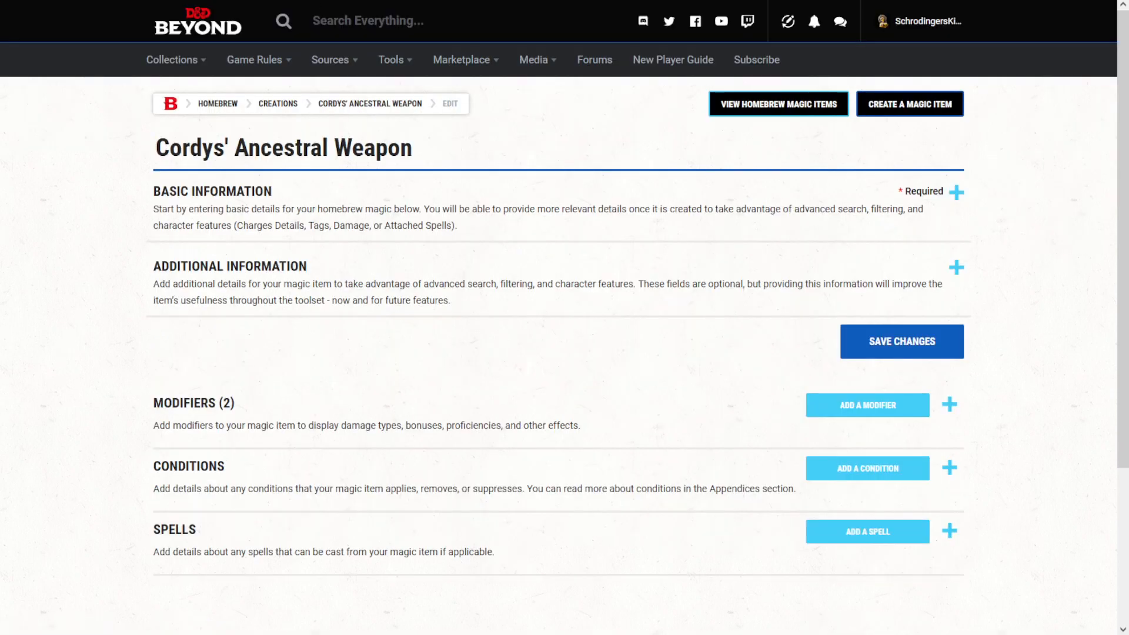
Step: Open D&D Beyond on a separate page and view the Meadiocrity Sharing 3 campaign from My Campaigns
key(ctrl+t)
click(253, 0)
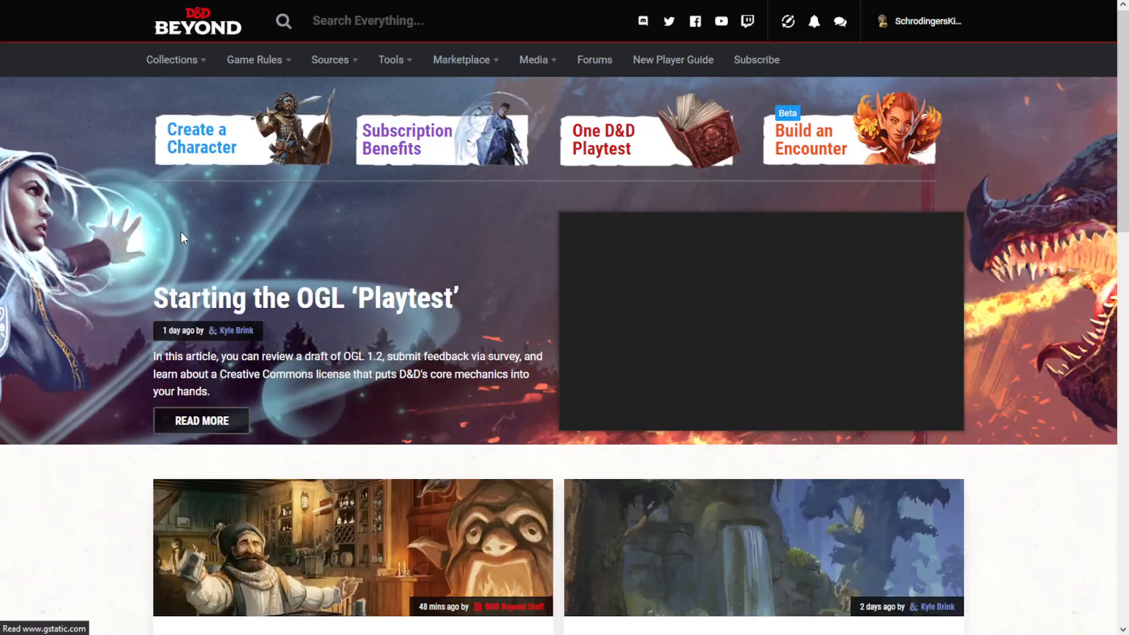
mouse_move(192, 72)
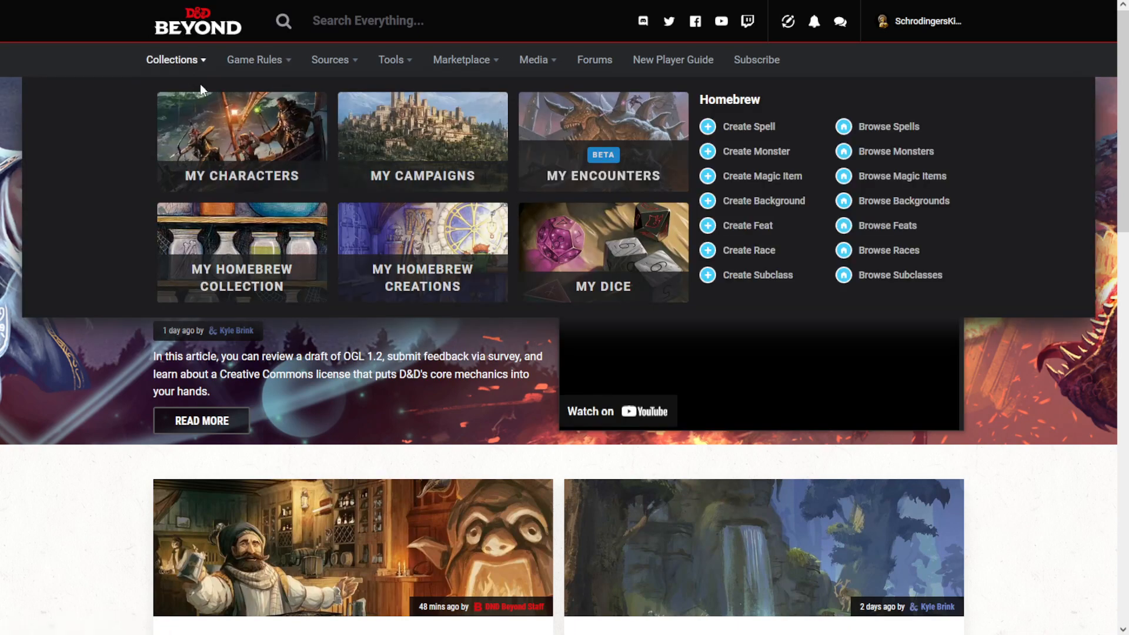
click(427, 163)
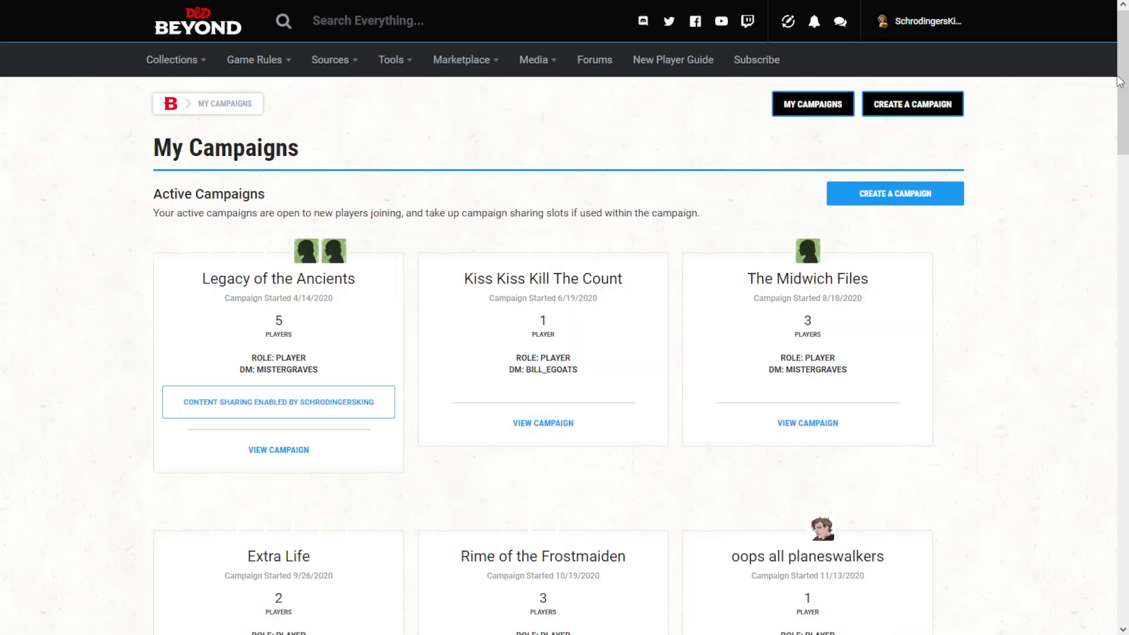
drag(1119, 81, 1120, 473)
click(739, 411)
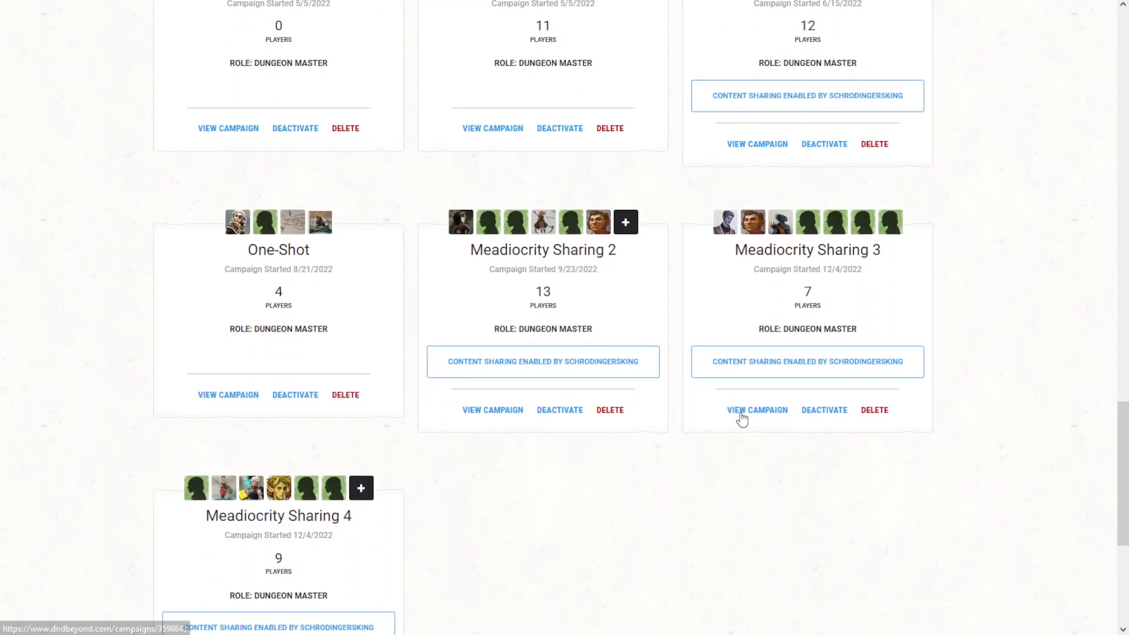
Step: Open the character sheet of the campaign's level 10 Genasi Warlock/Rogue and dismiss the Beyond 20 notice
scroll(163, 381, down, 5)
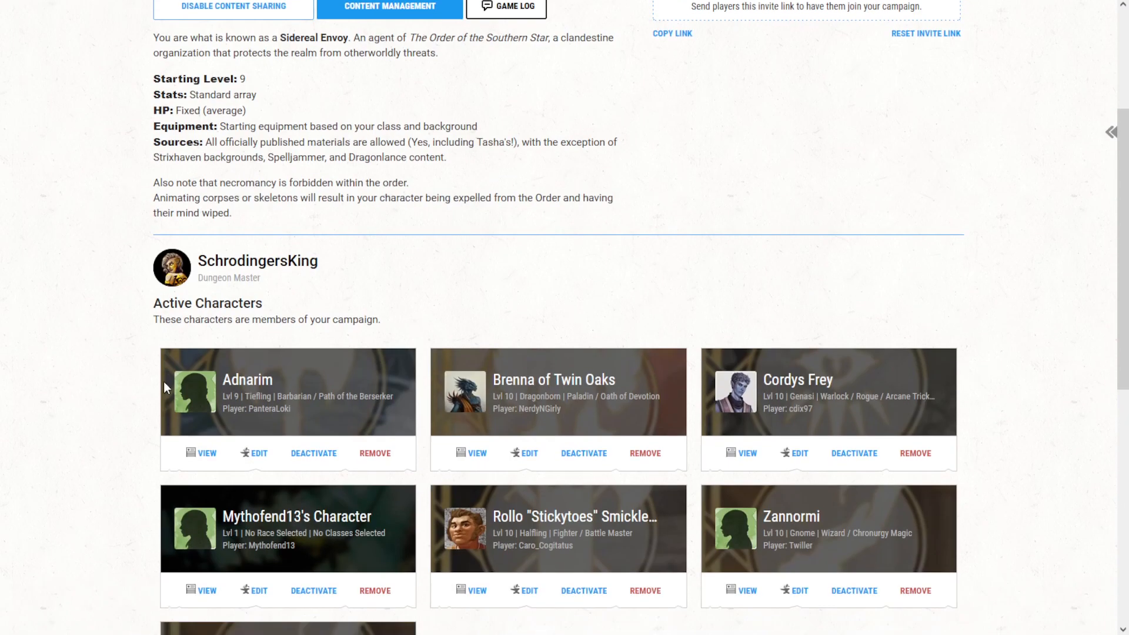
click(746, 384)
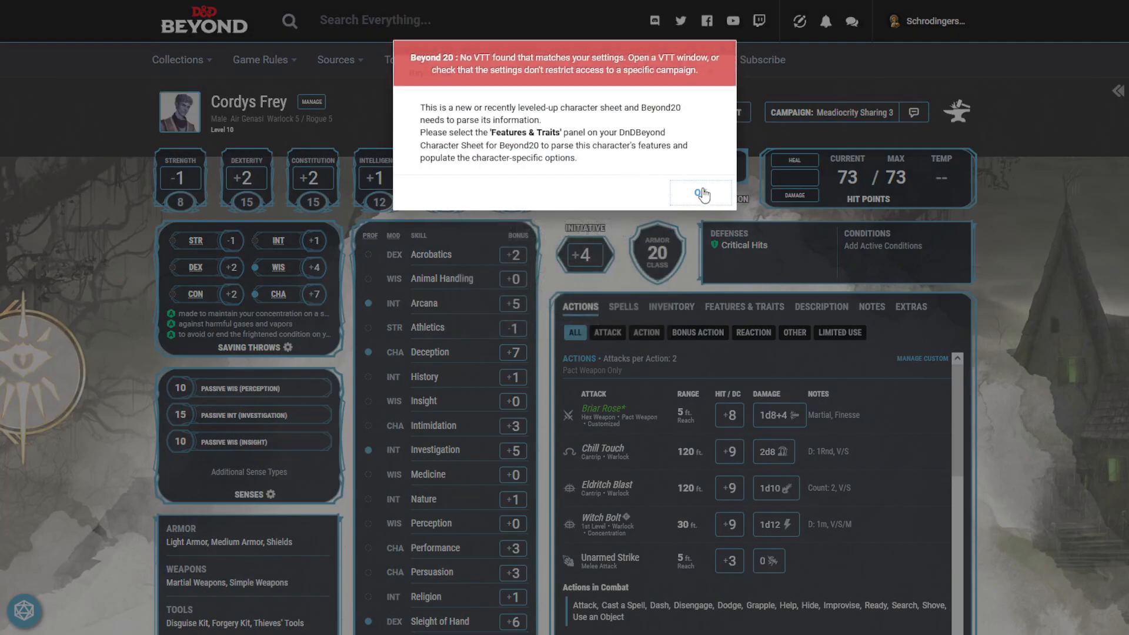
click(701, 194)
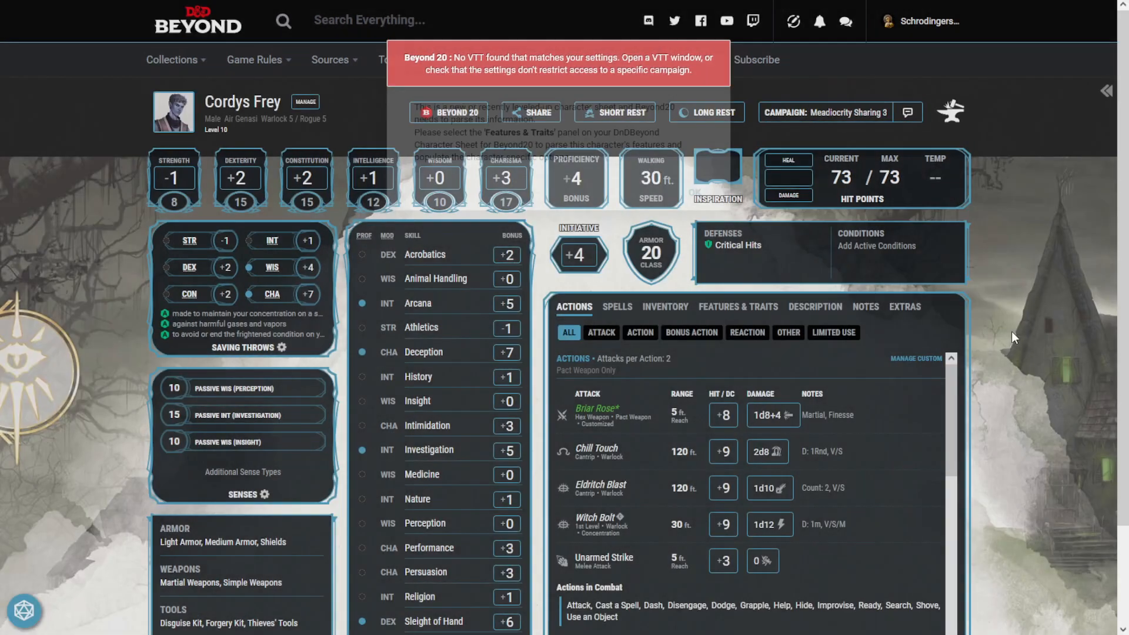
Step: Manage the character's inventory, filter the available items by "Cord", and add the homebrew ancestral rapier to Equipment
scroll(679, 198, down, 2)
click(679, 198)
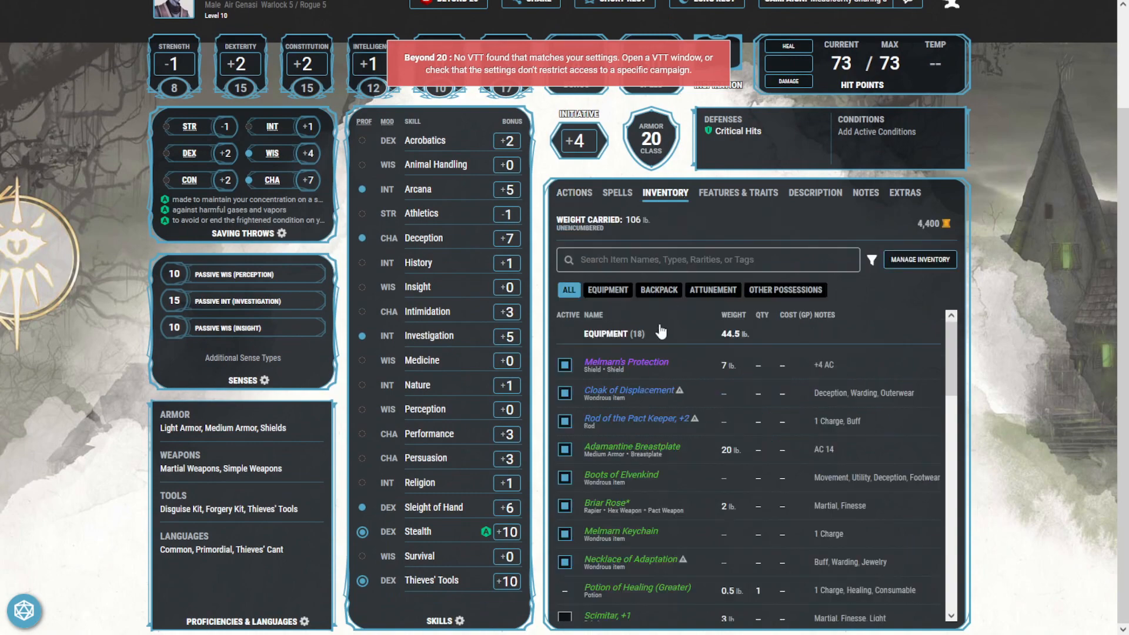
click(916, 259)
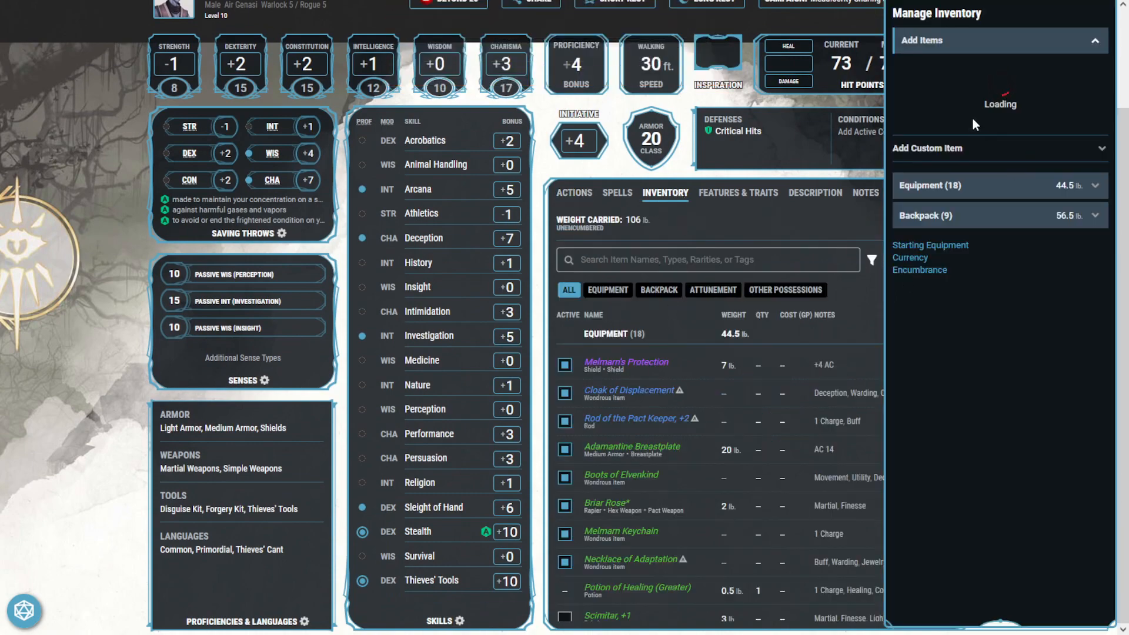
click(963, 92)
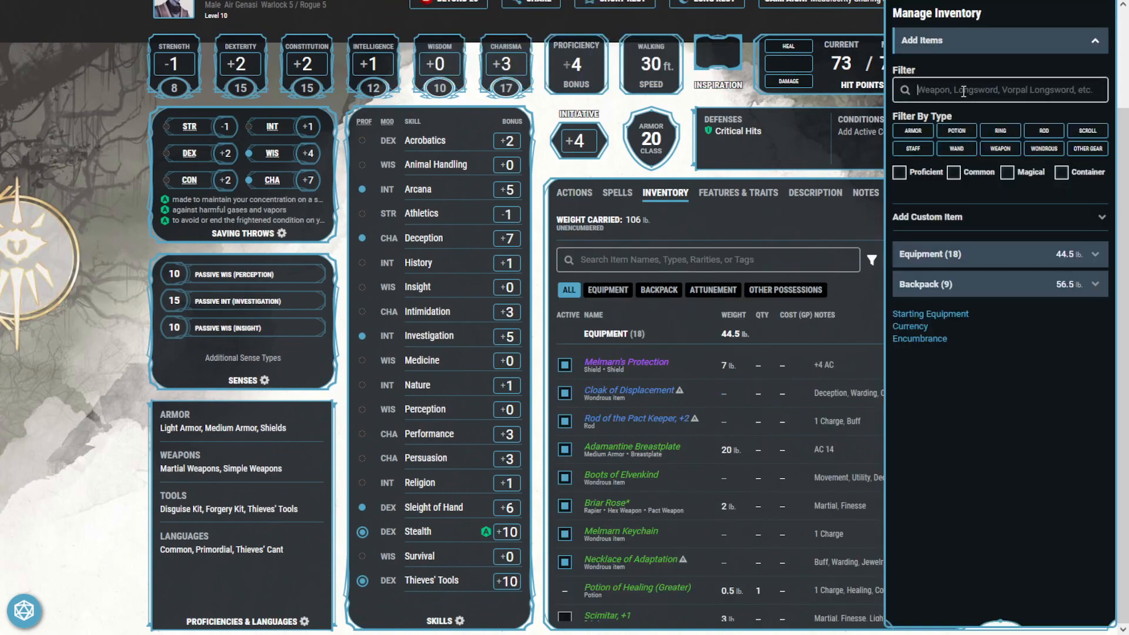
text(Coryd)
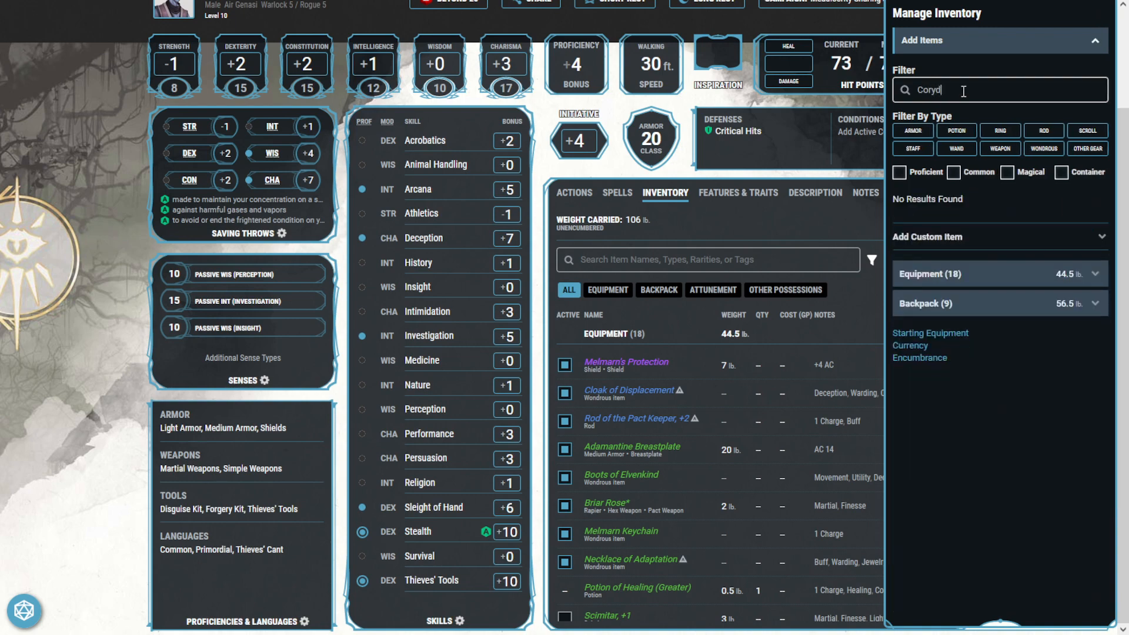
key(BackSpace)
key(BackSpace)
text(d)
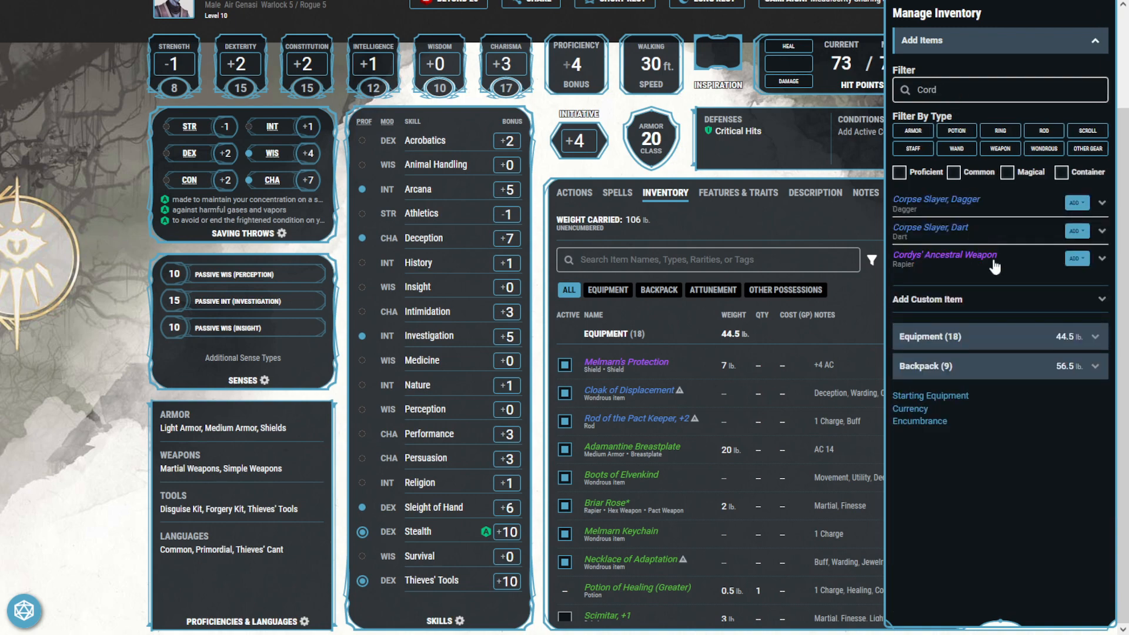
click(1072, 260)
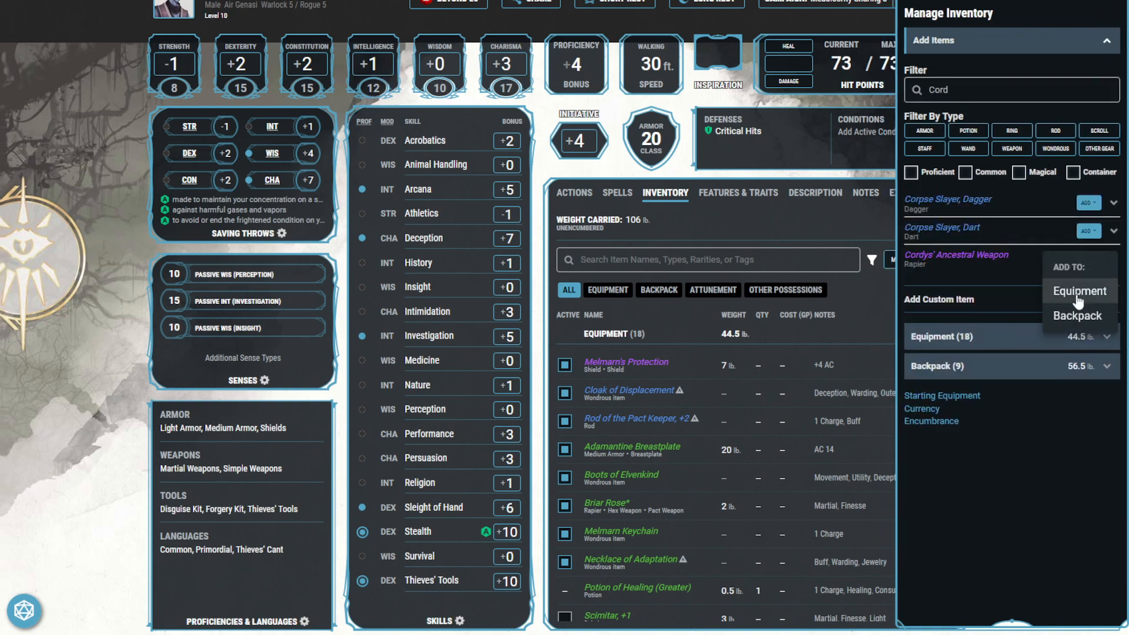
click(1079, 293)
Step: Equip the ancestral weapon, open its details, and view its entry among the character's attacks
click(573, 362)
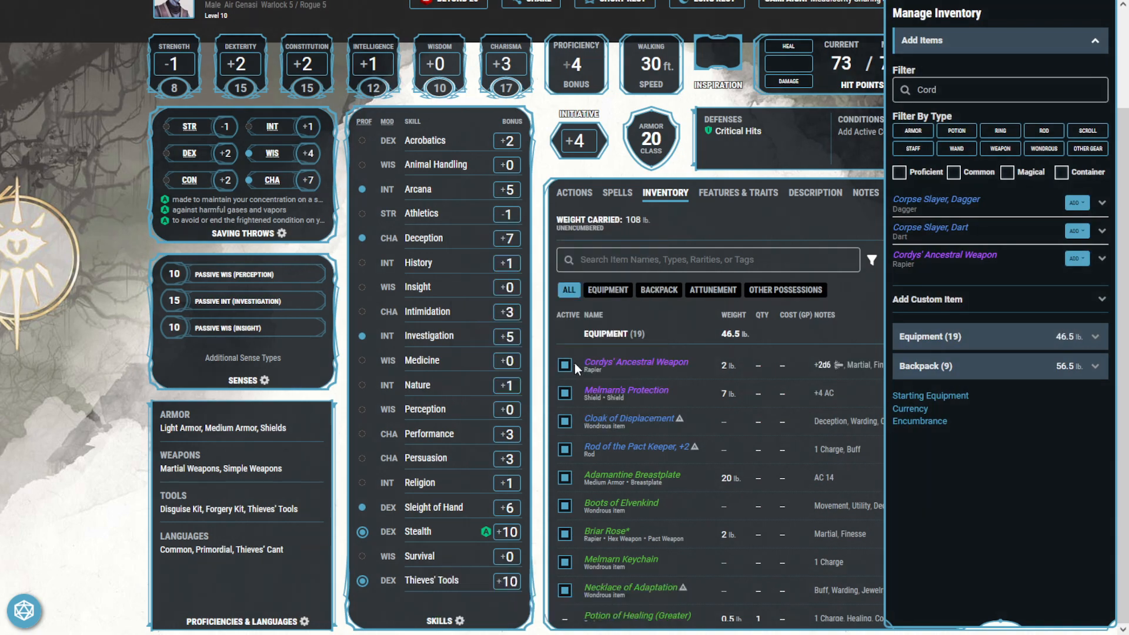
click(644, 360)
click(575, 193)
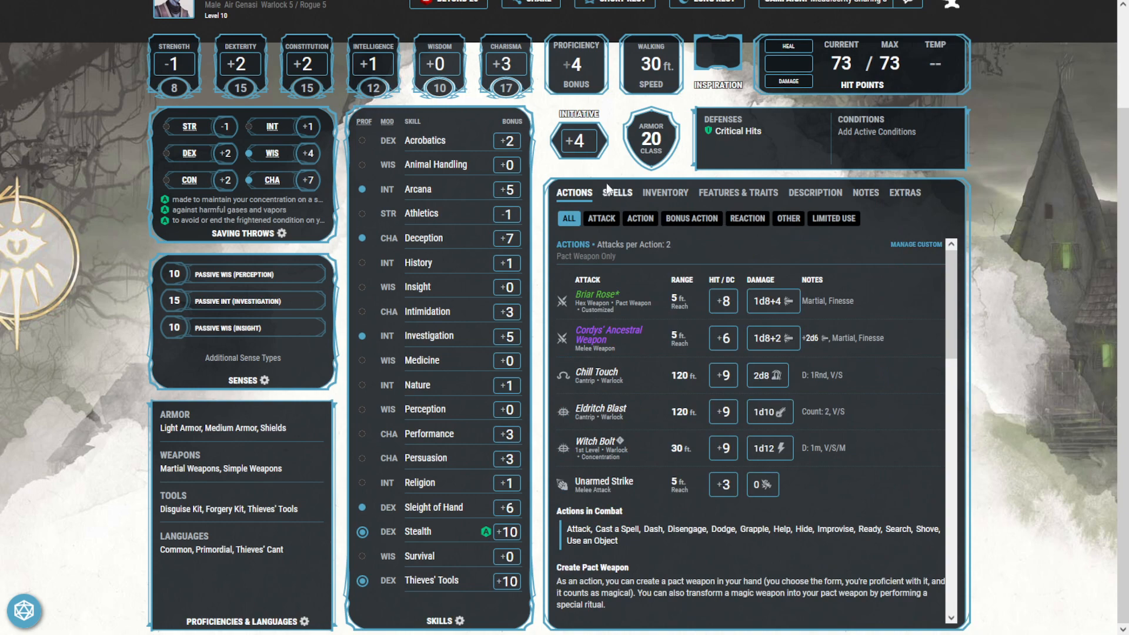
Step: Designate the ancestral weapon in the inventory as both a Pact Weapon and a Hex Weapon
click(665, 193)
click(637, 364)
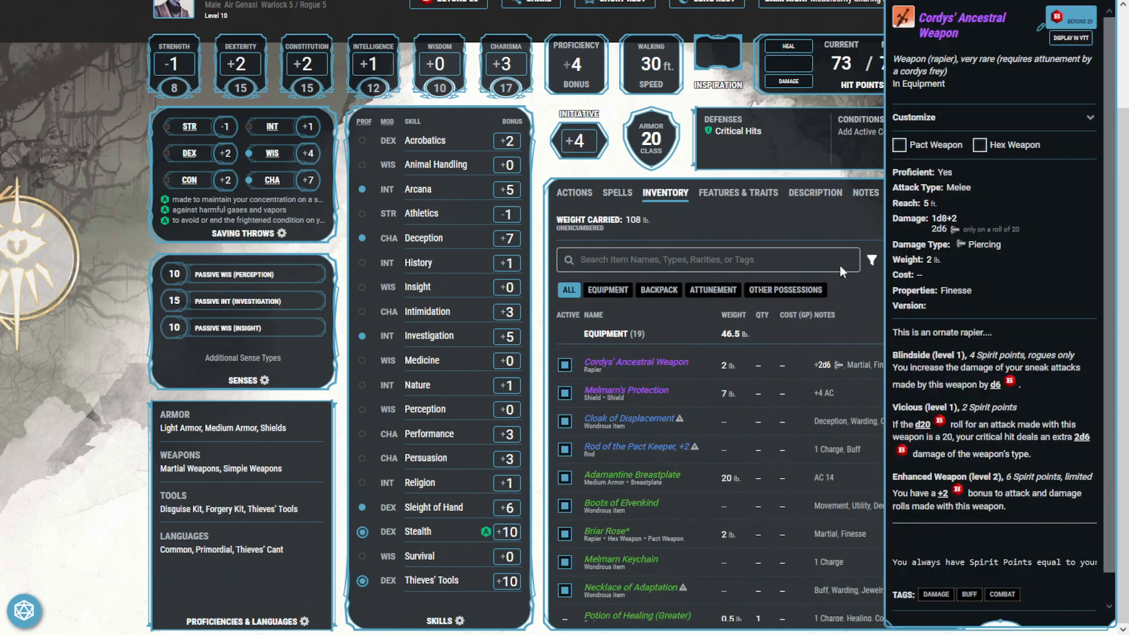
click(900, 147)
click(980, 145)
Step: Compare the details of the Briar Rose rapier and the ancestral weapon from the character's attack list
click(589, 197)
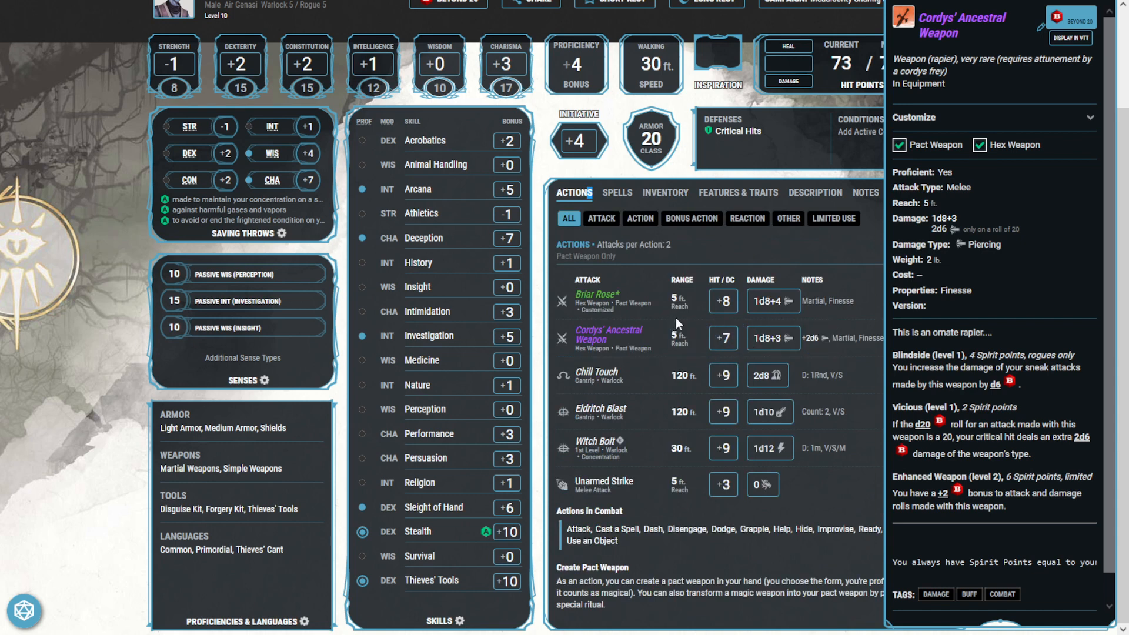
click(609, 294)
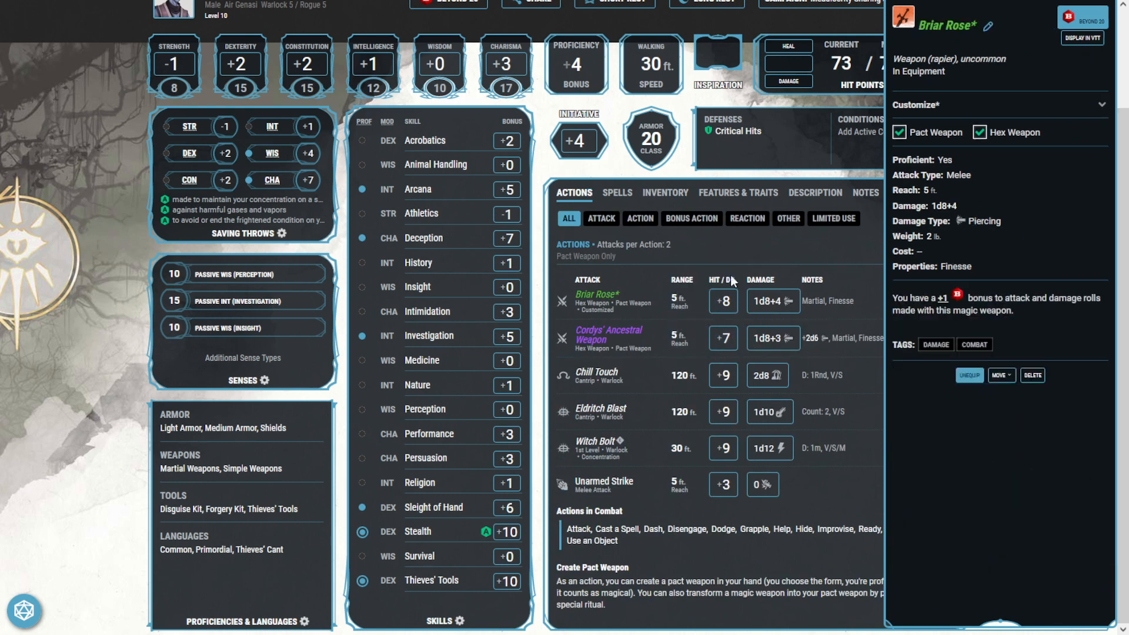
click(626, 332)
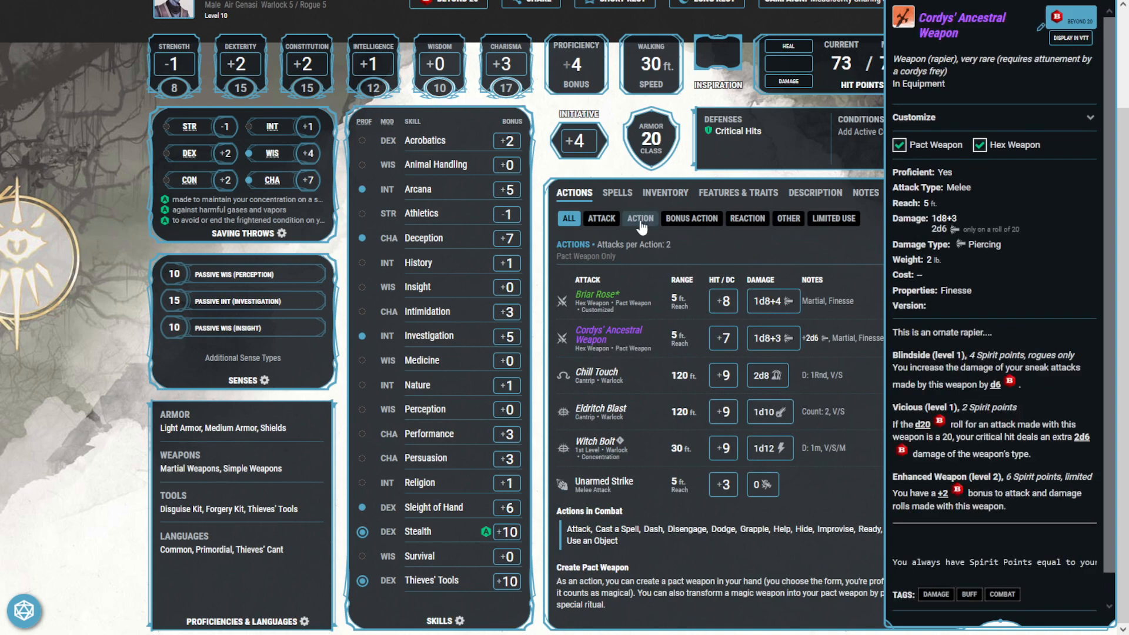
Step: Remove the attunement to the Necklace of Adaptation and attune the character to the ancestral weapon instead
click(657, 196)
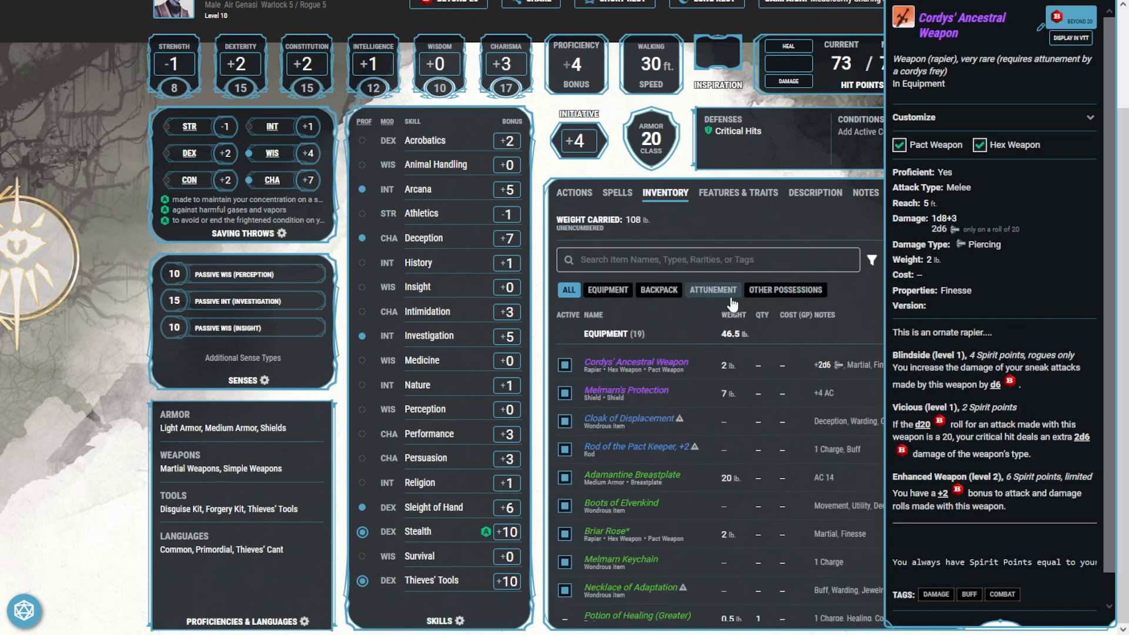
click(712, 289)
click(749, 481)
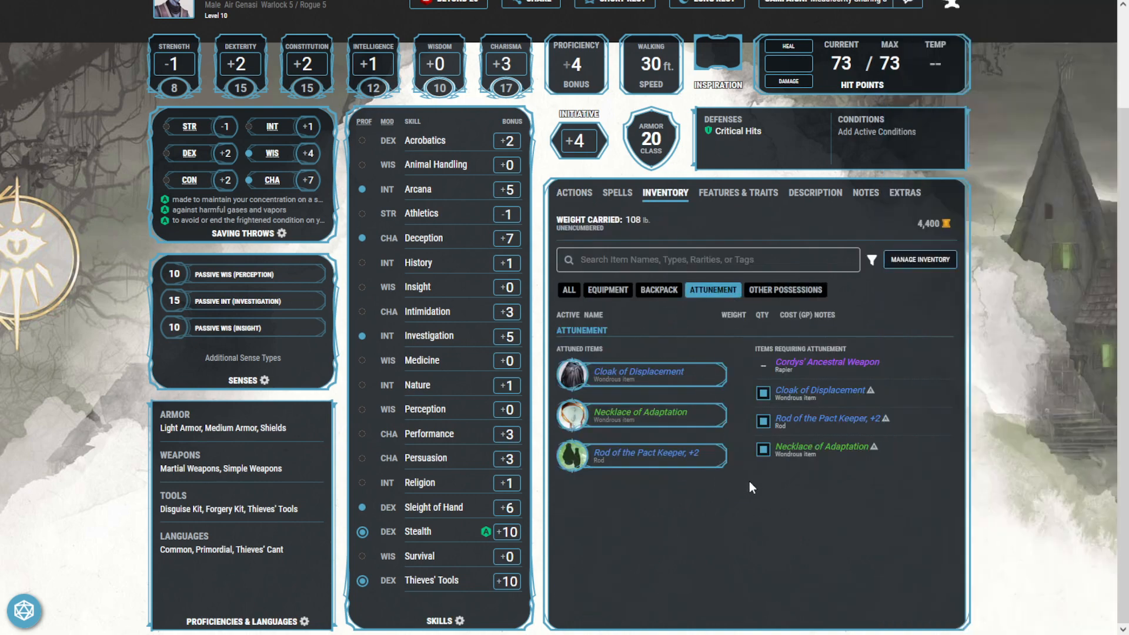
click(763, 449)
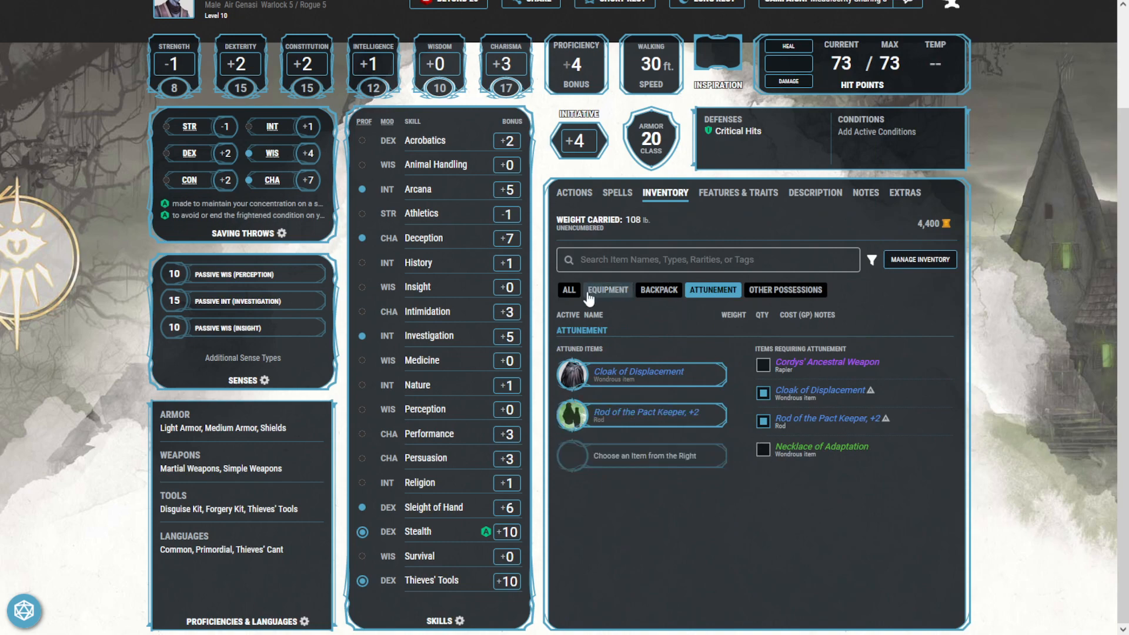
click(568, 289)
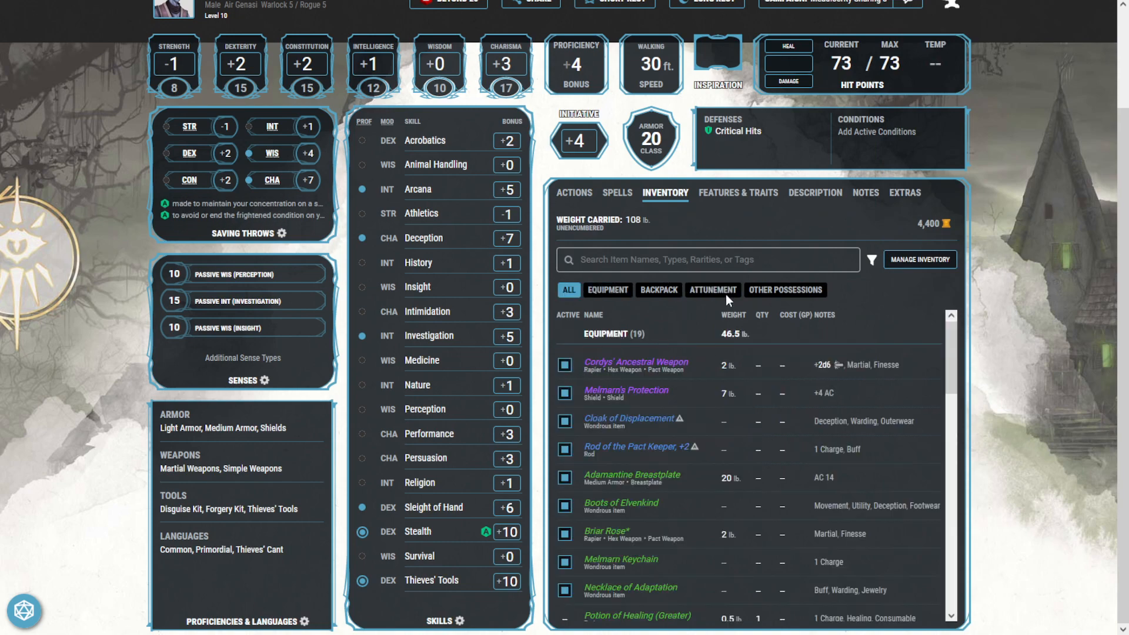
click(727, 296)
click(762, 367)
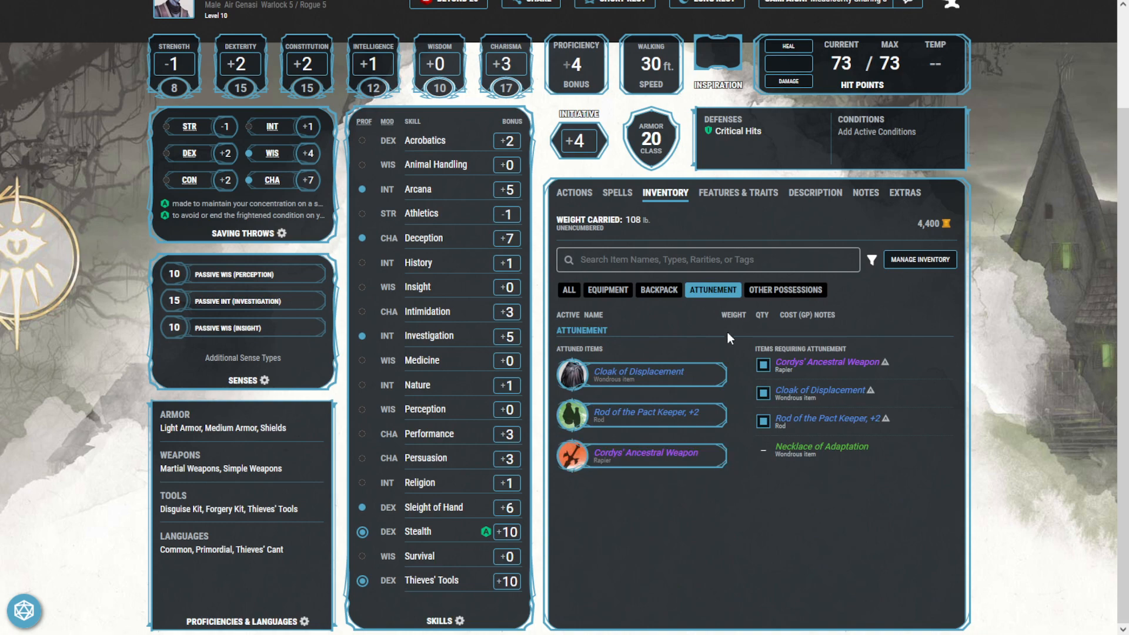
Step: Check the attuned weapon's attack values in the actions list and add a new General custom action
click(582, 199)
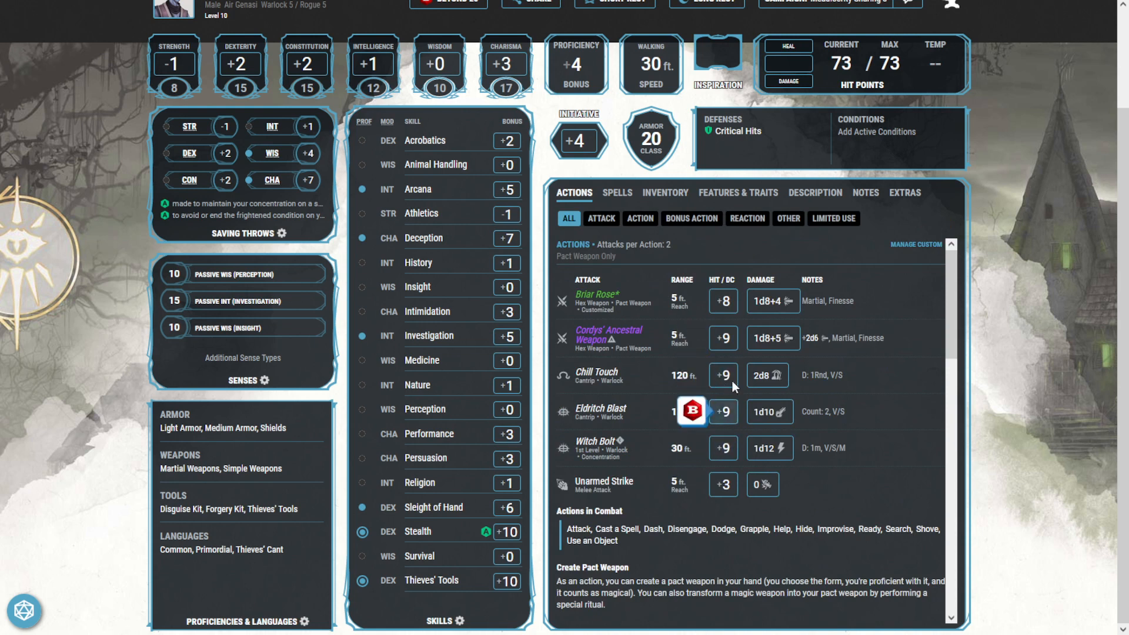
click(924, 245)
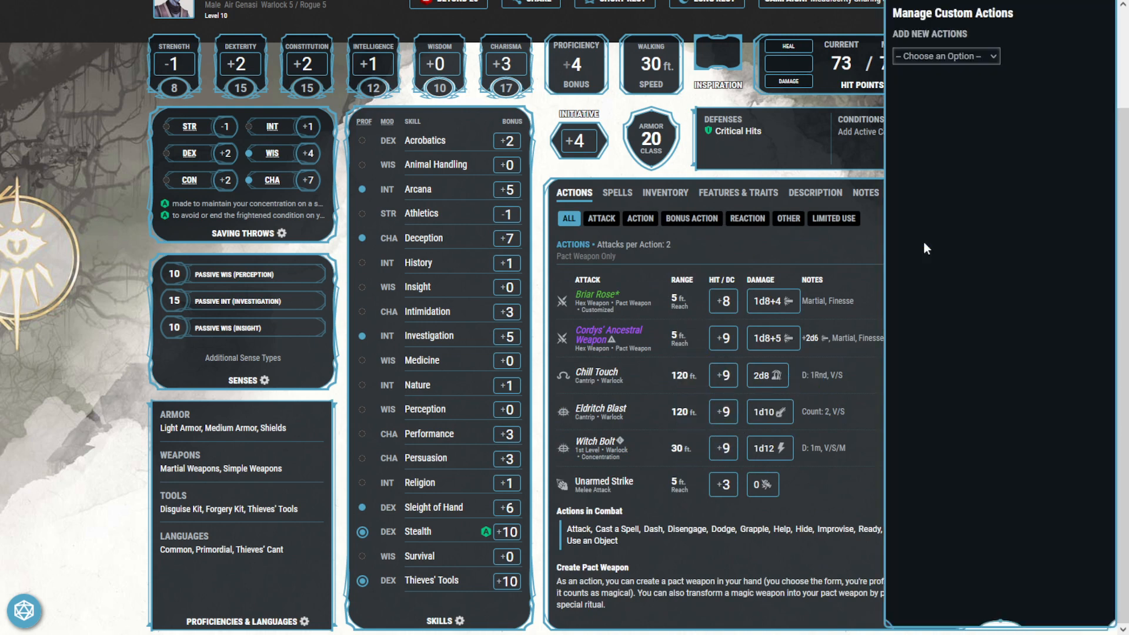
click(938, 95)
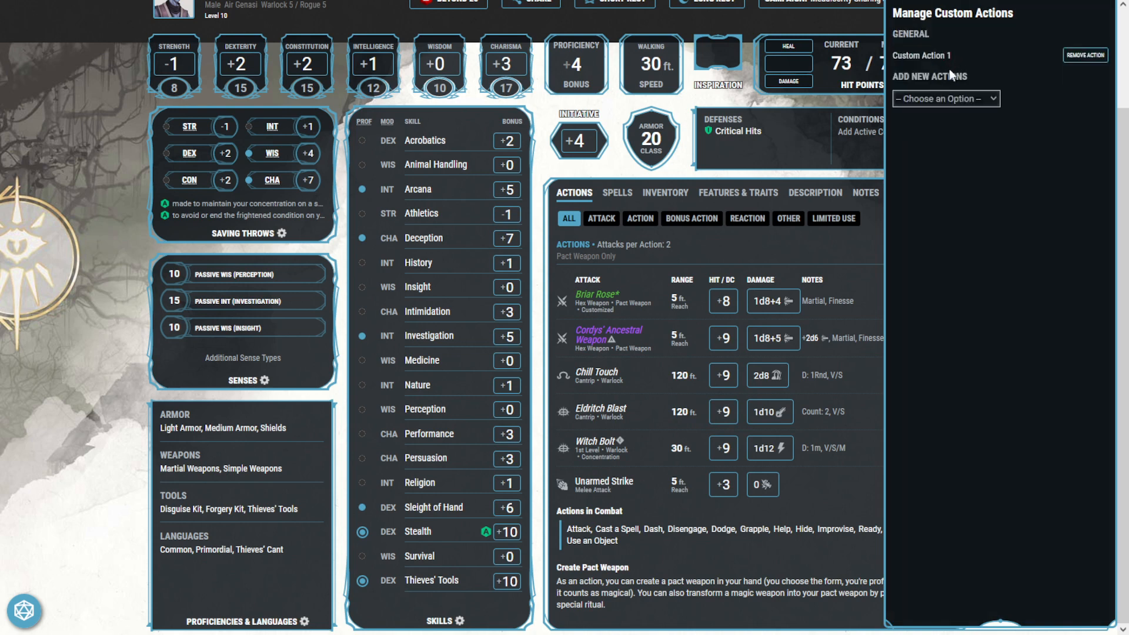
Step: Rename Custom Action 1 to Ancestral Sneak Attack and have it displayed as an attack
click(984, 54)
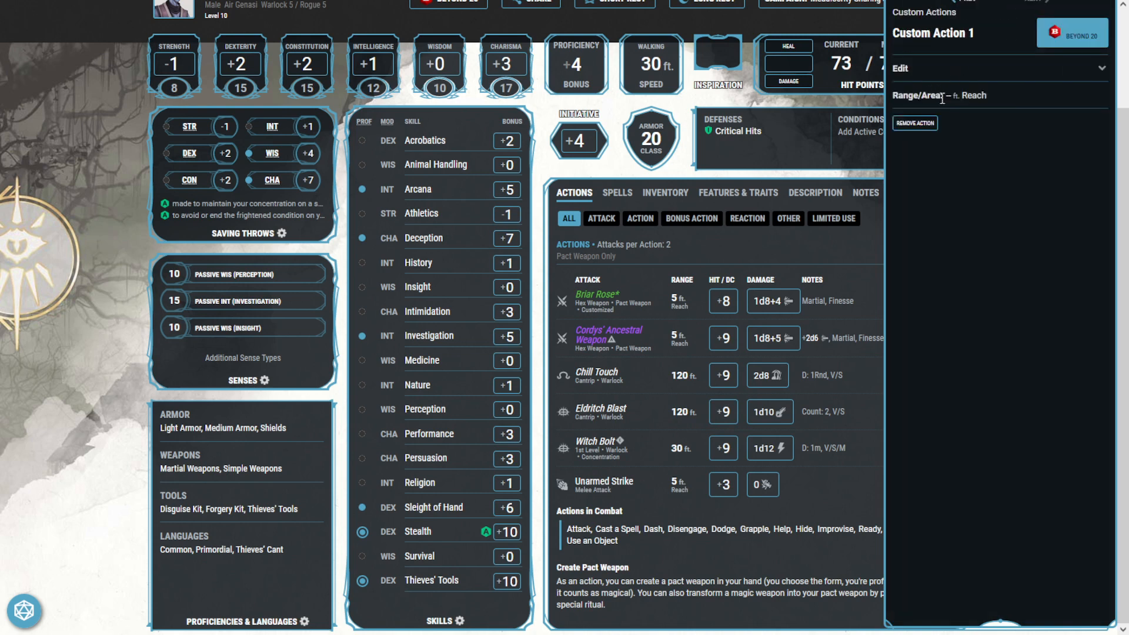
click(944, 73)
drag(960, 218, 901, 232)
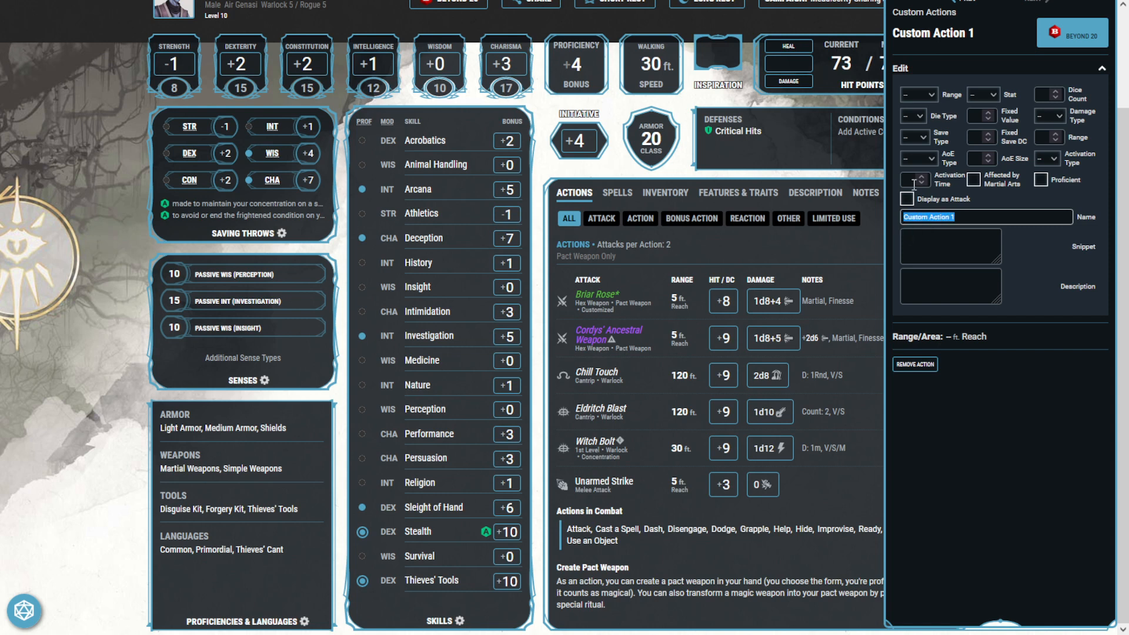
text(And)
click(911, 199)
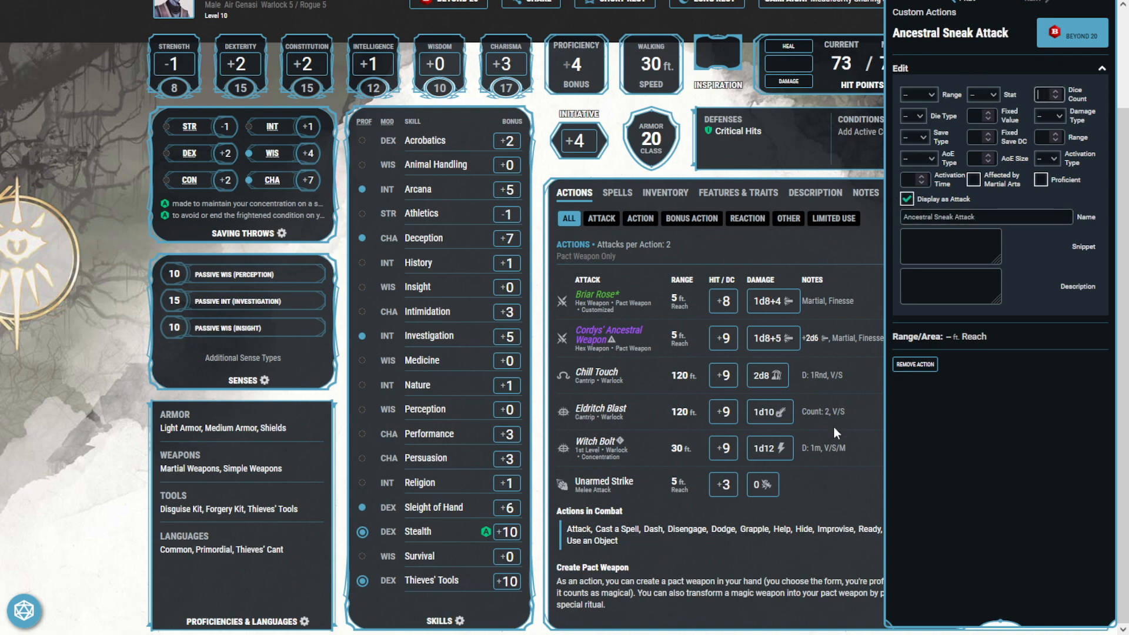
Step: Set the Ancestral Sneak Attack's dice count to 4 and its die type to 6
scroll(833, 427, down, 8)
scroll(825, 450, down, 6)
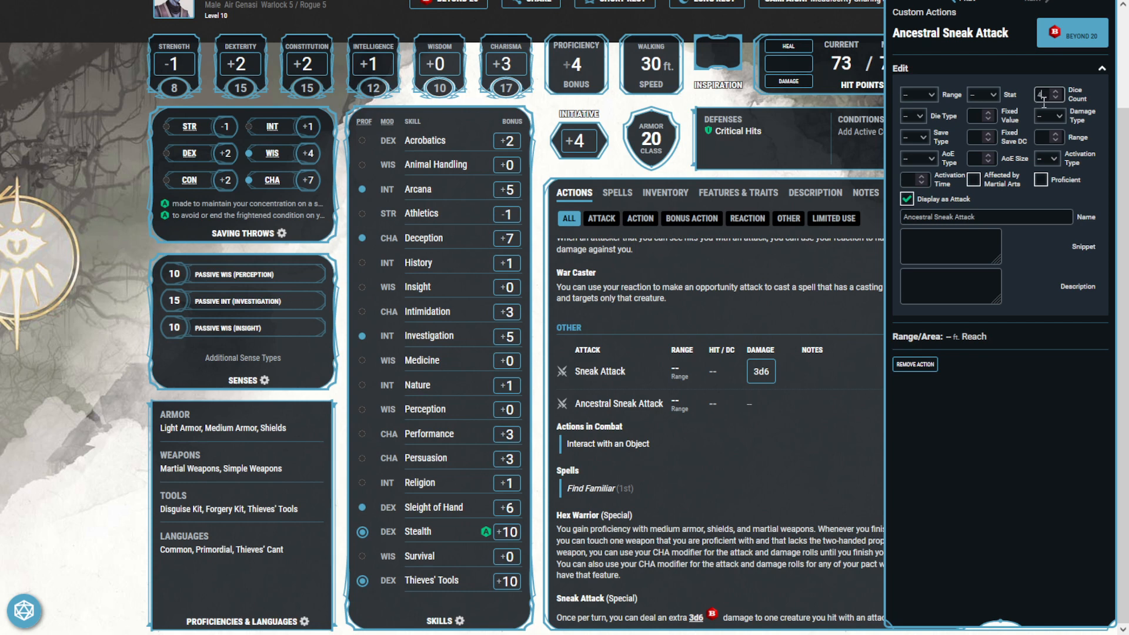
click(924, 117)
click(909, 156)
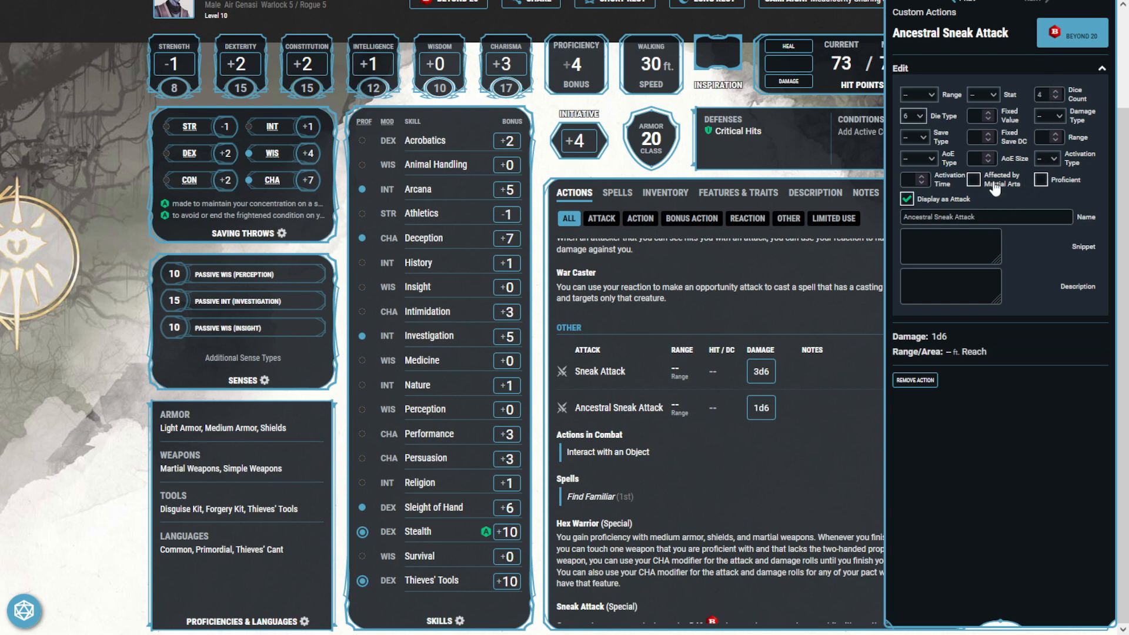
click(1007, 222)
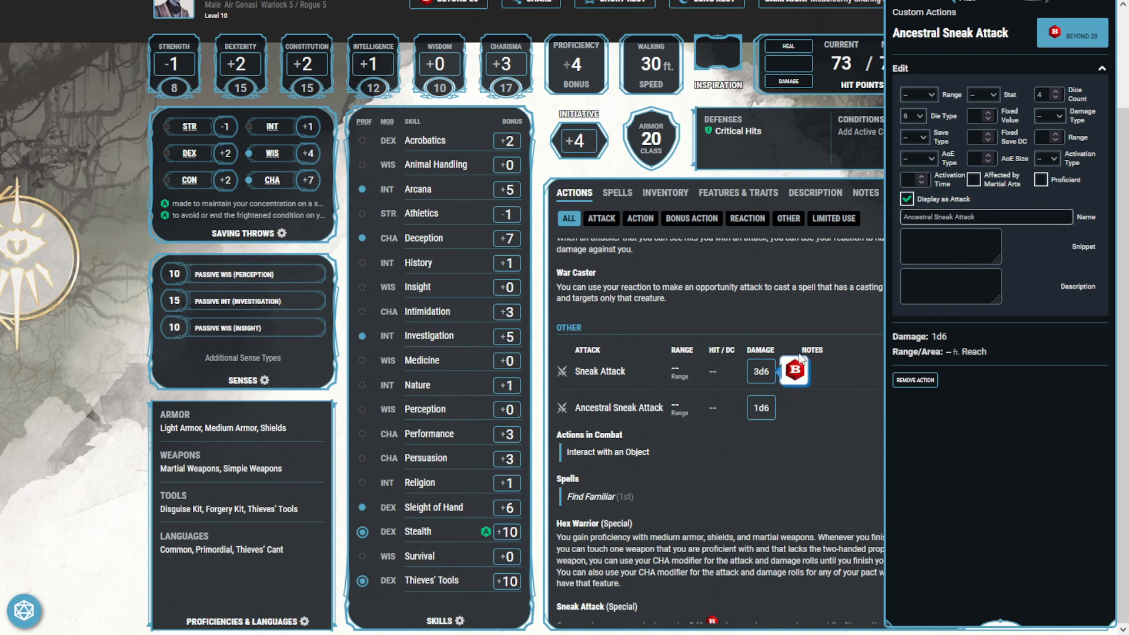
click(957, 419)
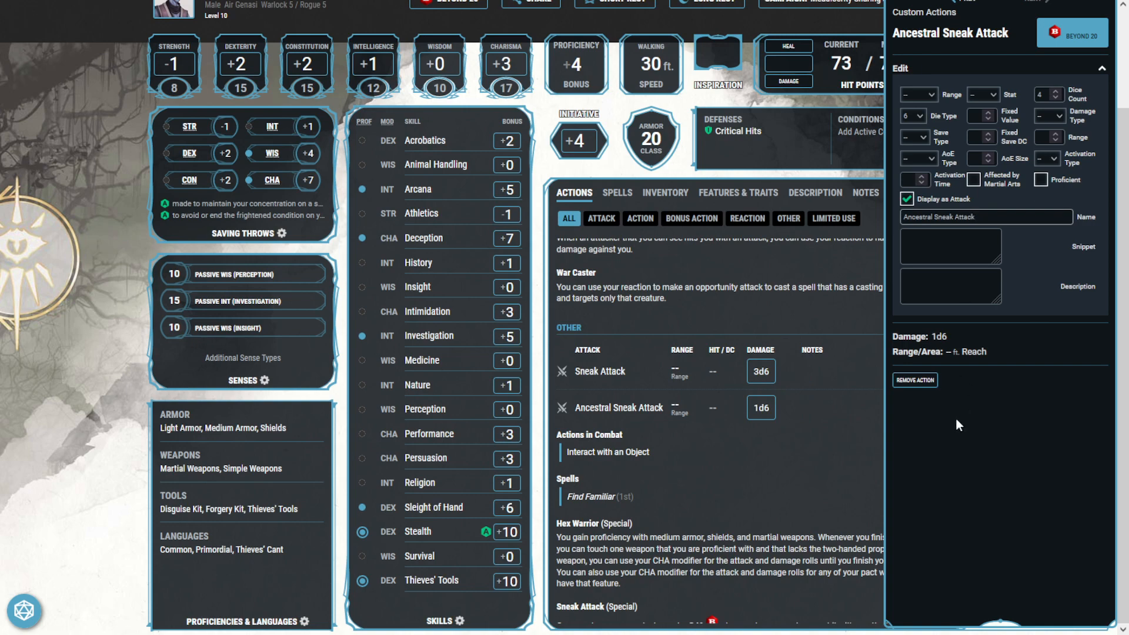
Step: Customize the built-in Sneak Attack so that it is not displayed as an attack
click(619, 371)
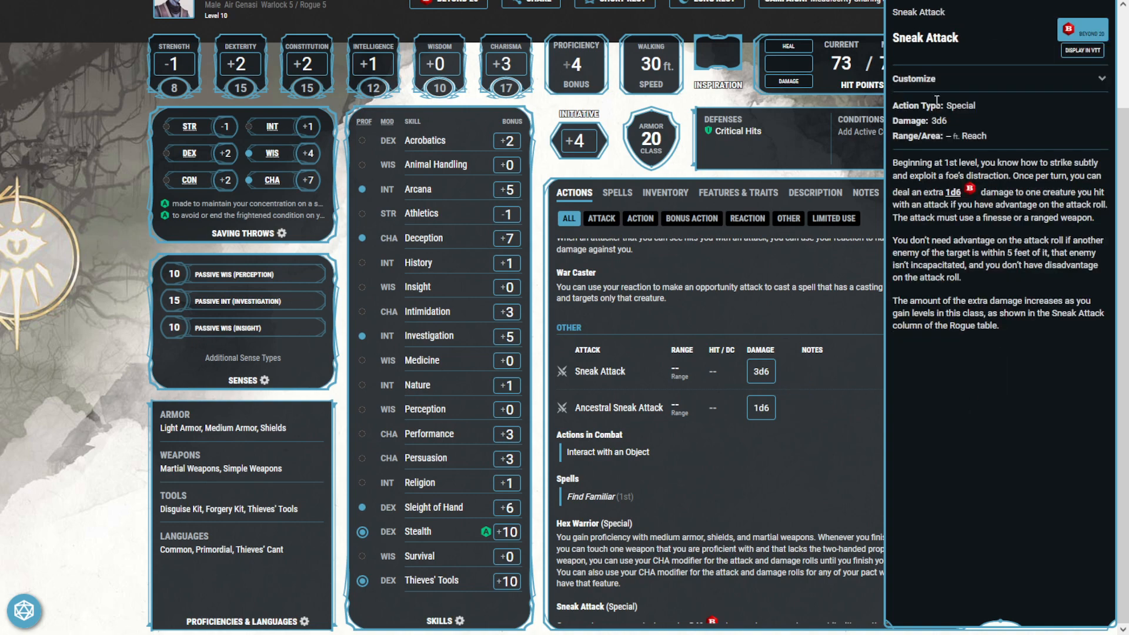
click(959, 81)
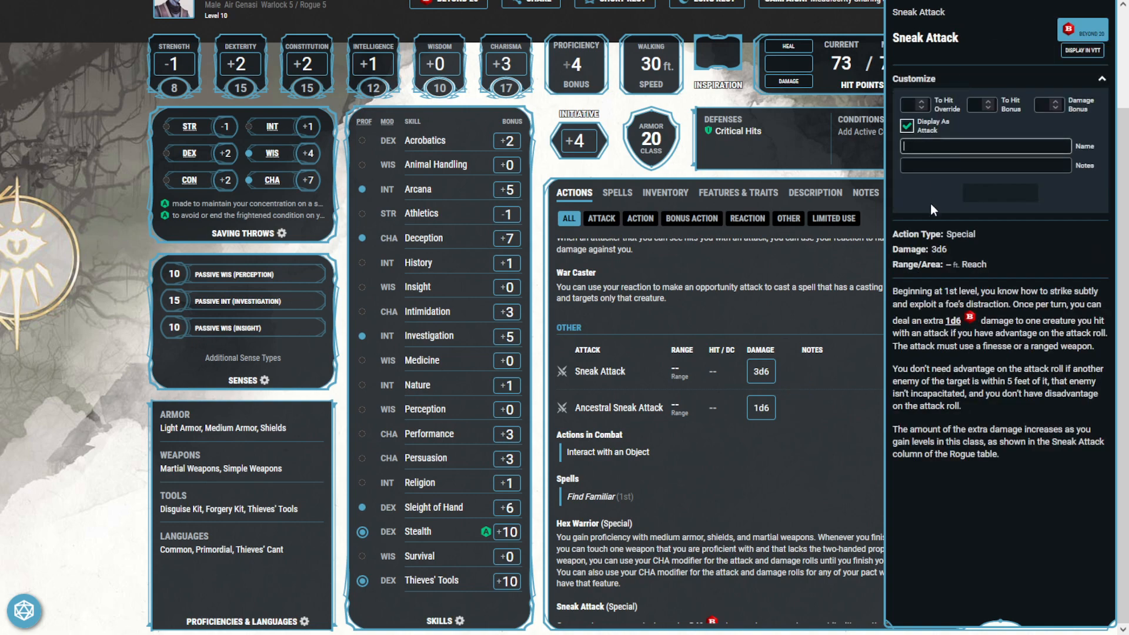
click(906, 125)
Step: Reopen the Ancestral Sneak Attack for editing and try to set its dice count to 4
click(639, 371)
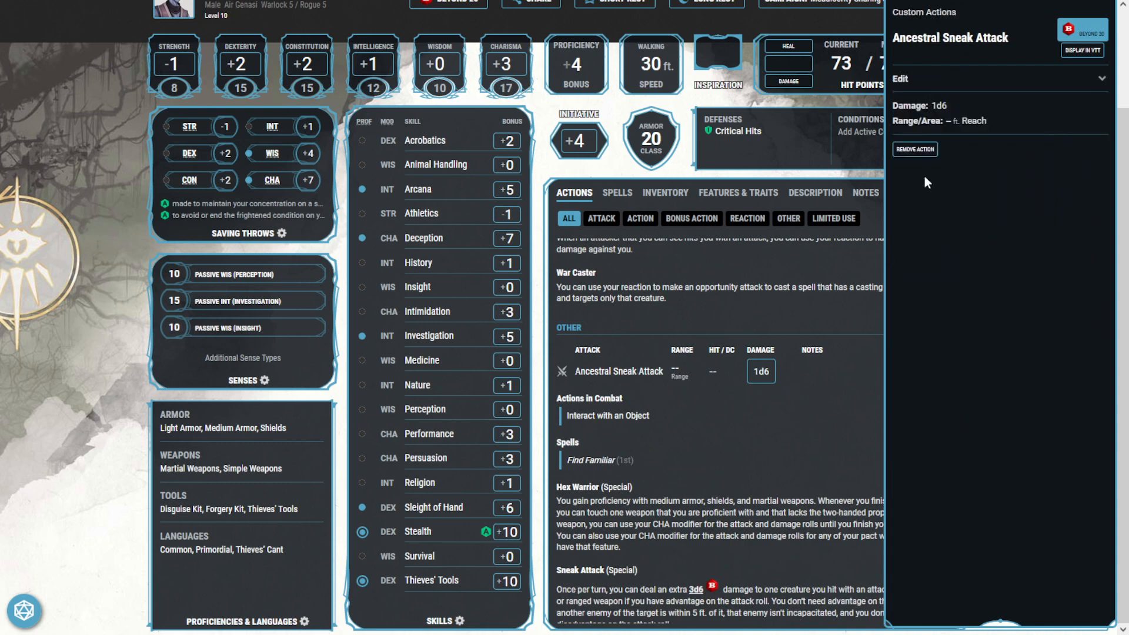
click(1000, 82)
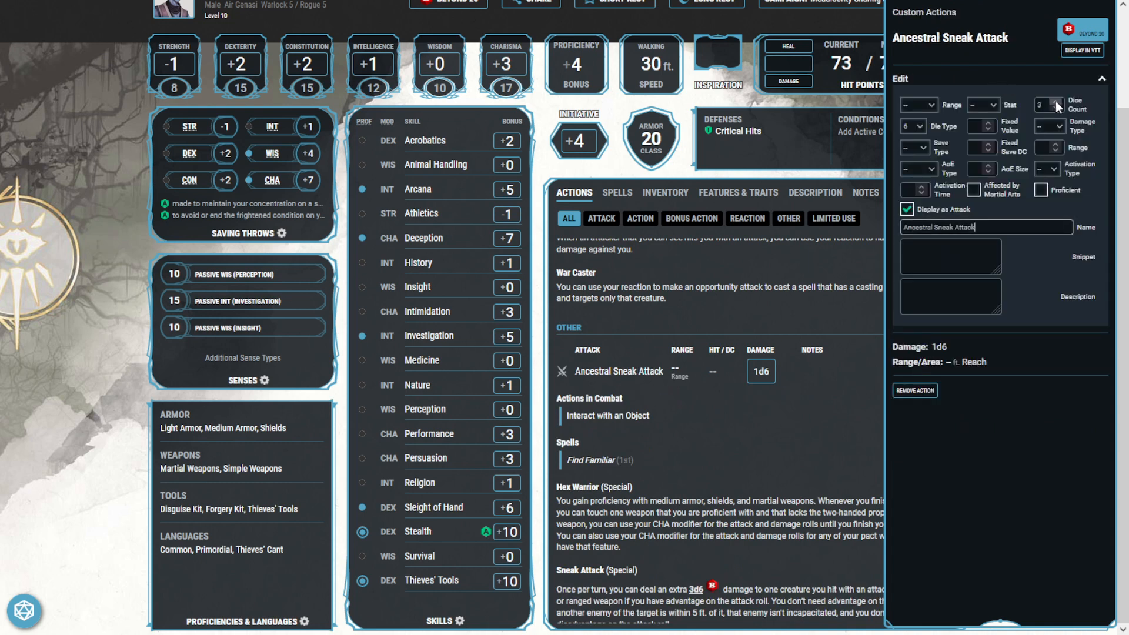
click(1044, 148)
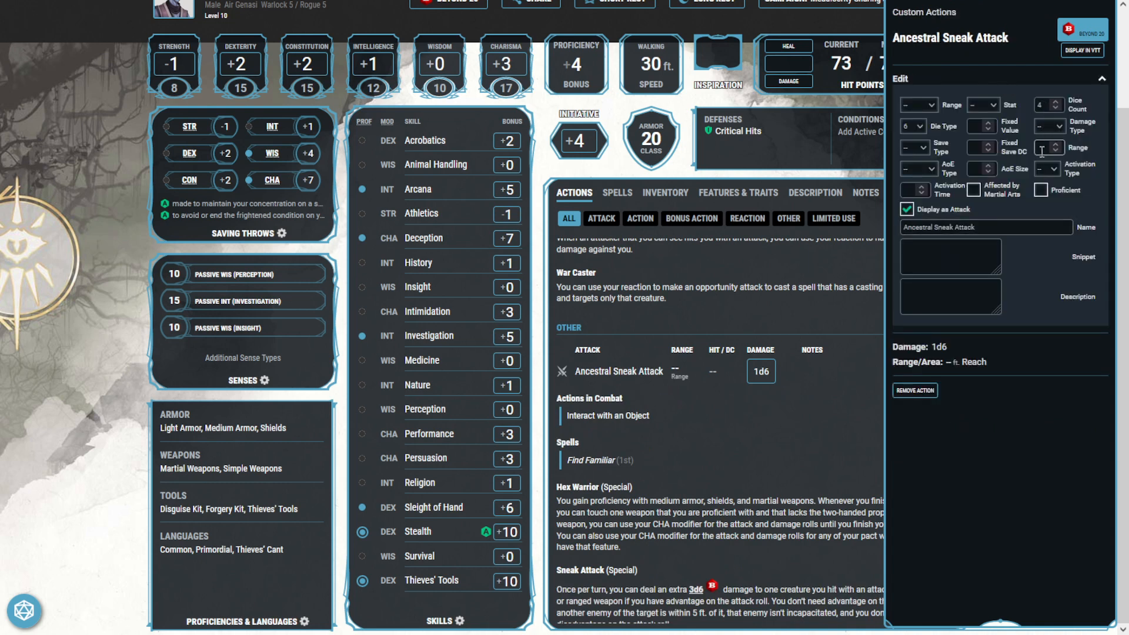
click(981, 263)
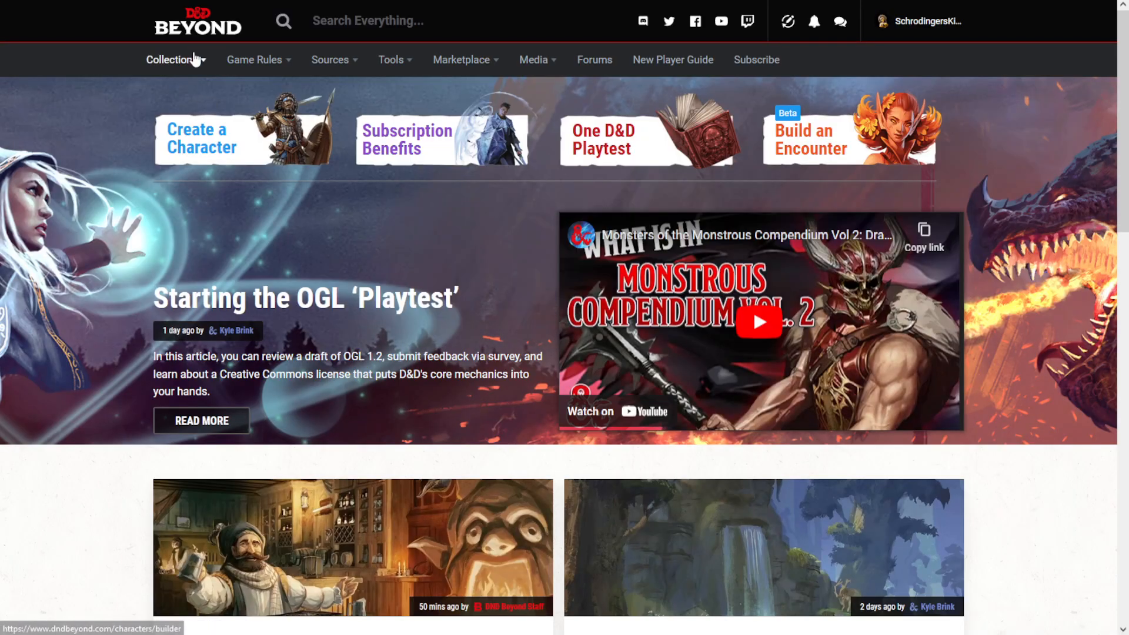
Step: Search the web for "dnd beyond snippet code" and open the D&D Beyond forum guide on snippets
mouse_move(196, 63)
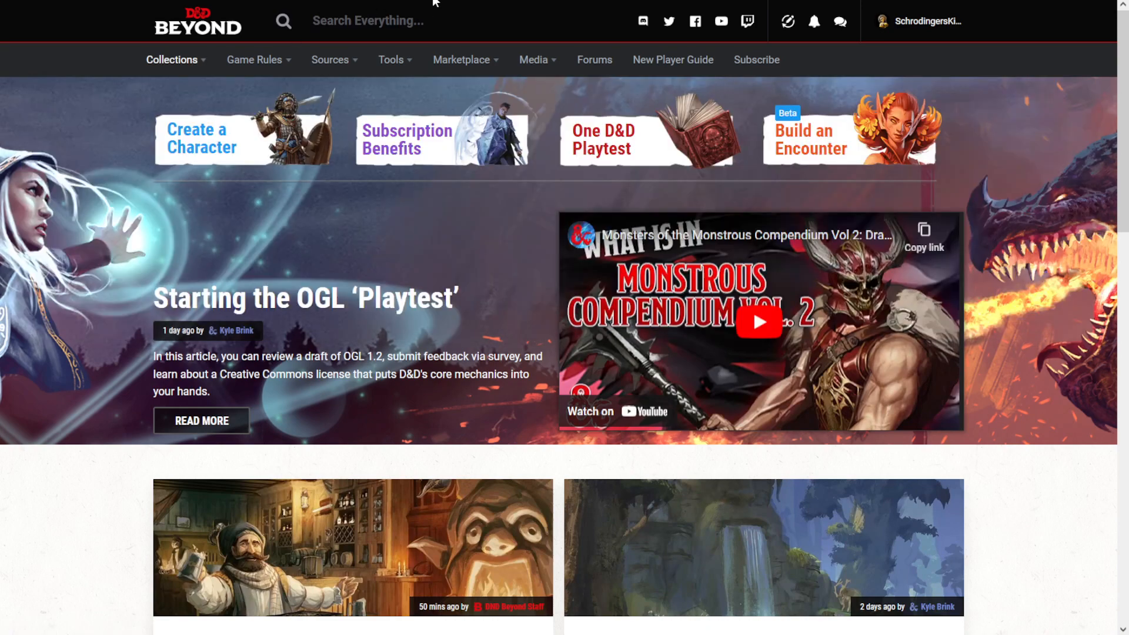
click(435, 0)
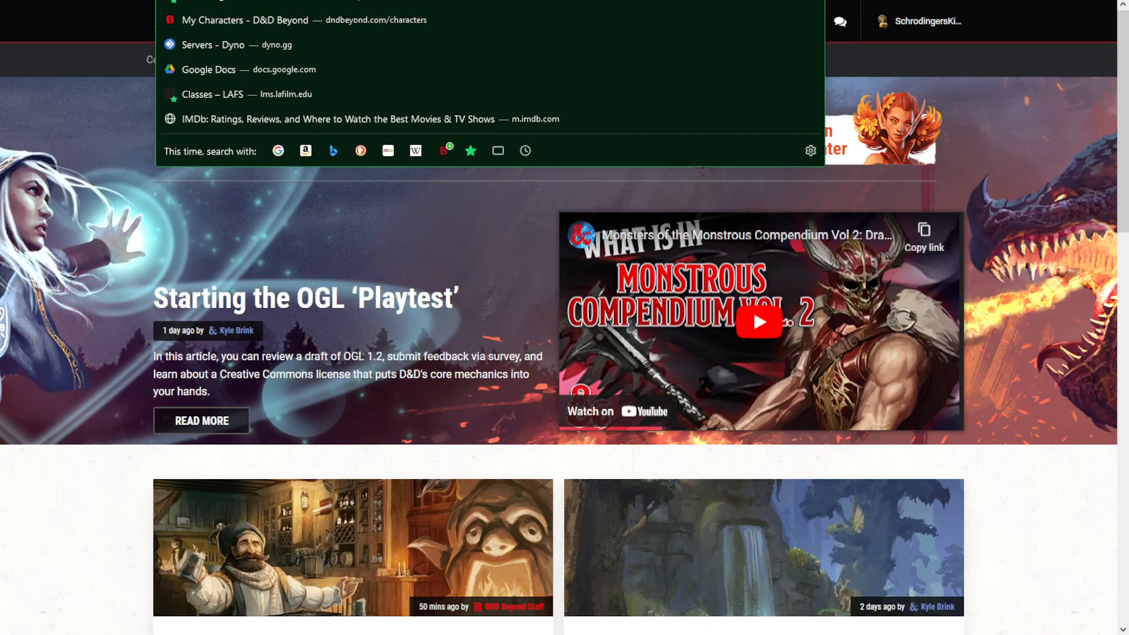
text(dnd beyond sn)
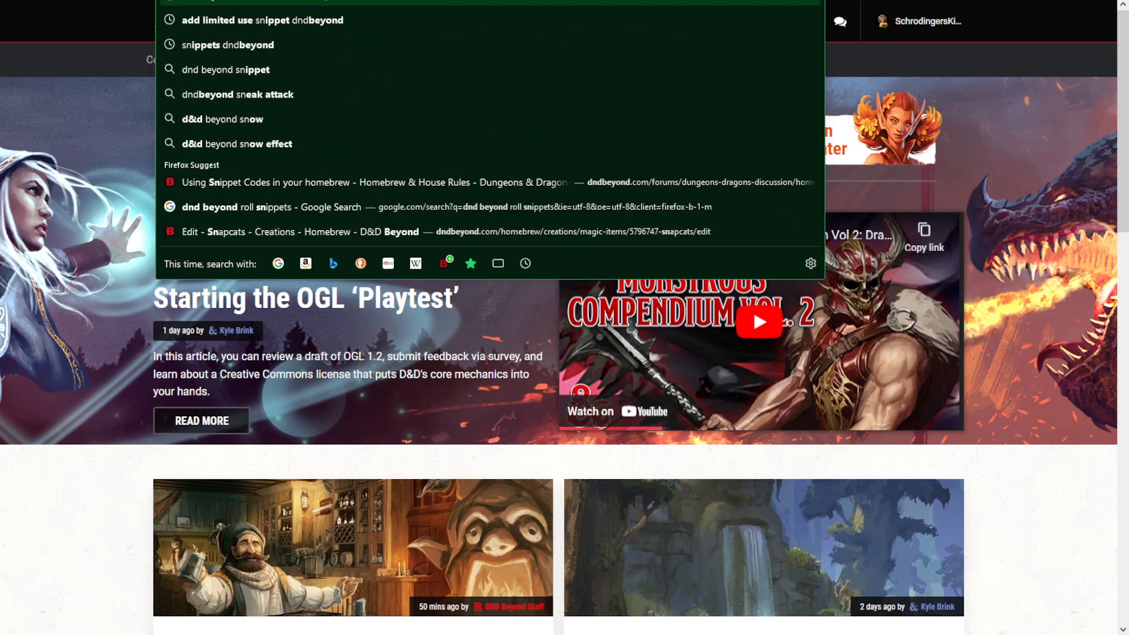
text(ippet code)
key(Return)
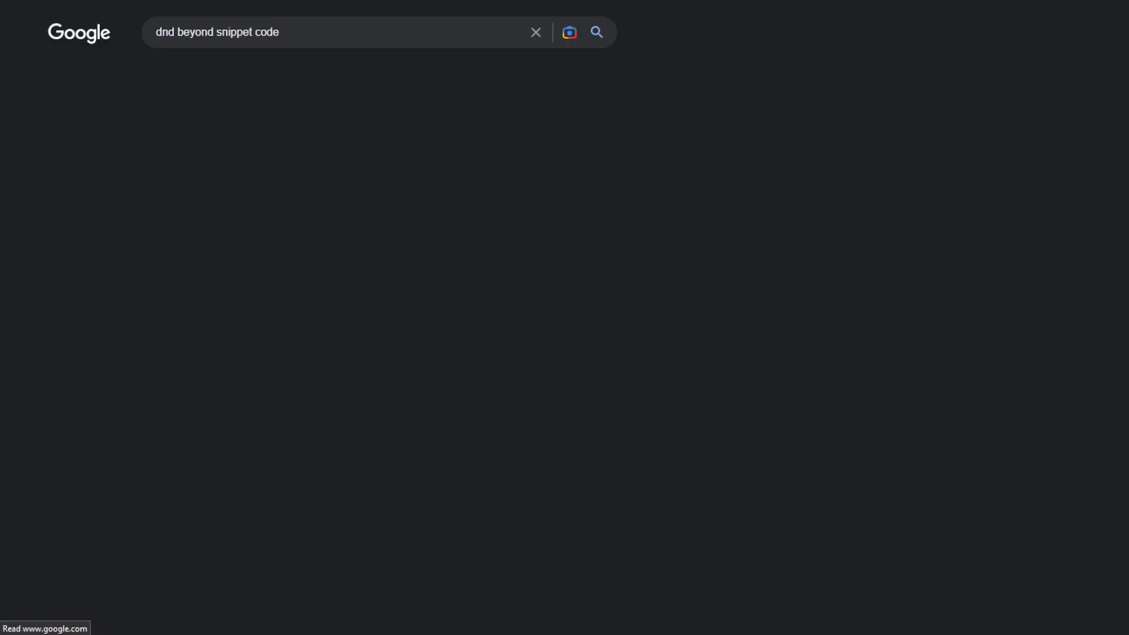
click(322, 207)
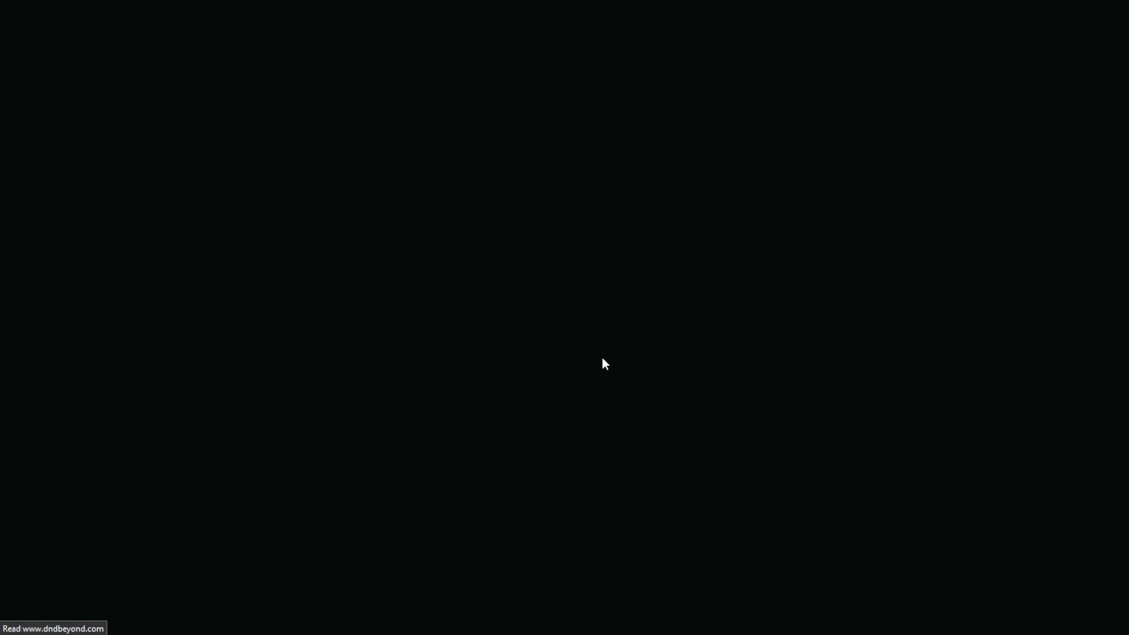
Step: Review the guide's available snippet codes and calculation modifiers and return to the character sheet
scroll(482, 348, down, 6)
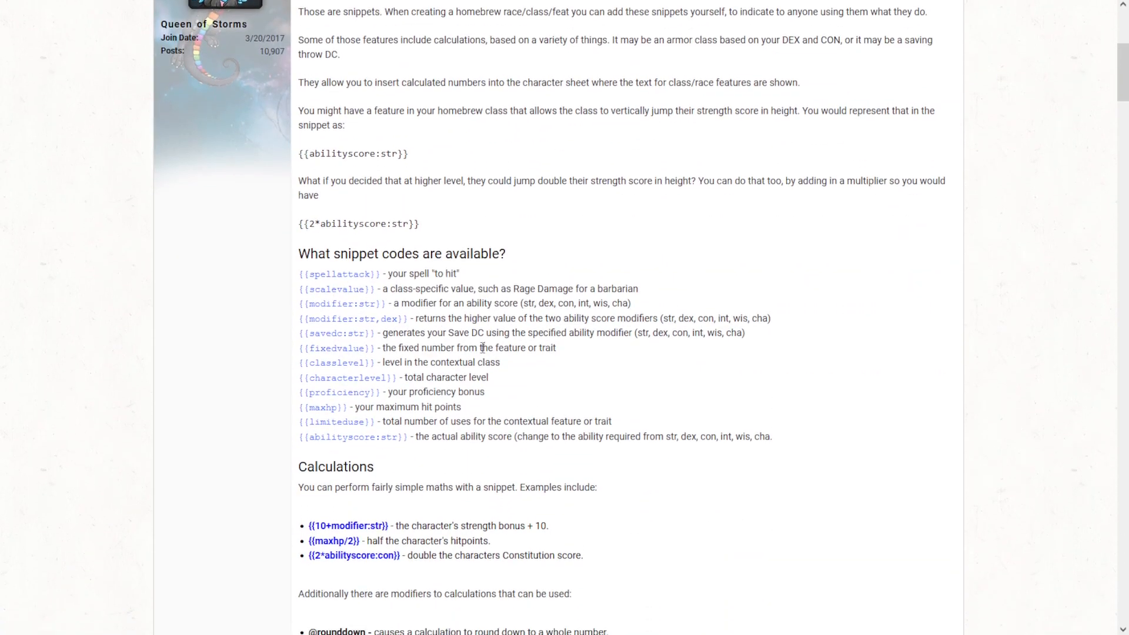
scroll(351, 291, down, 1)
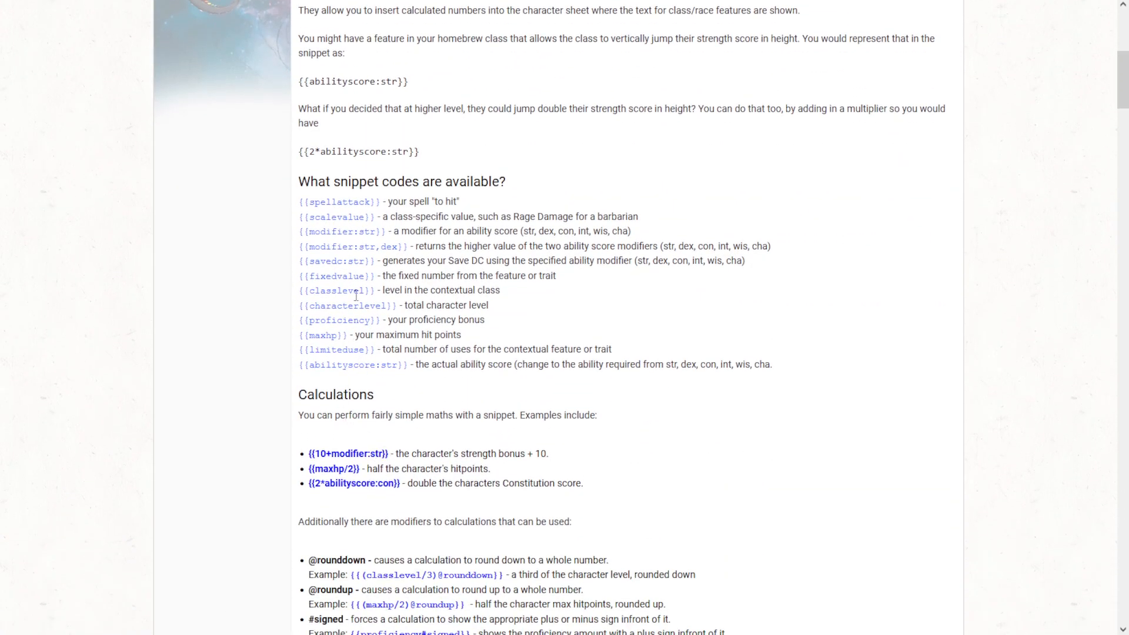
scroll(595, 400, down, 2)
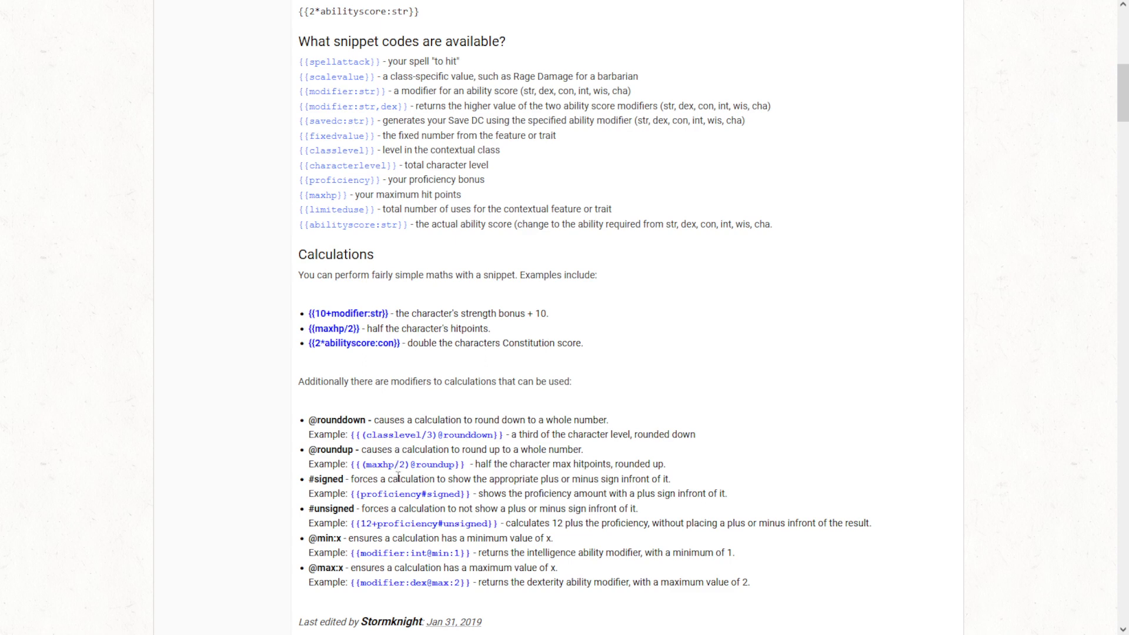
scroll(412, 560, down, 1)
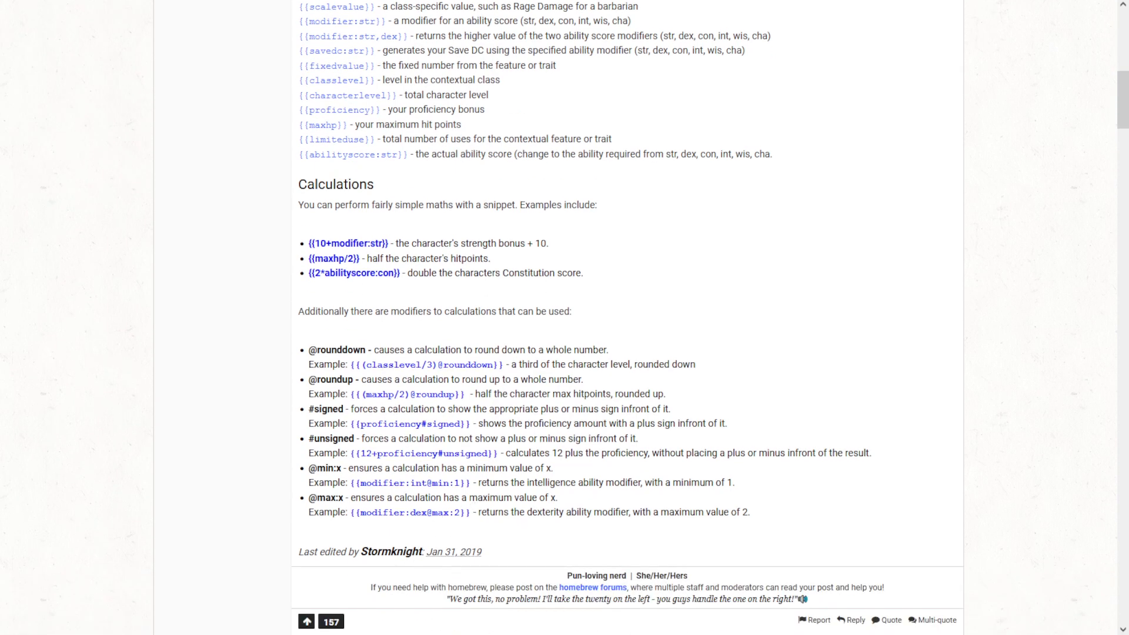
key(ctrl+Tab)
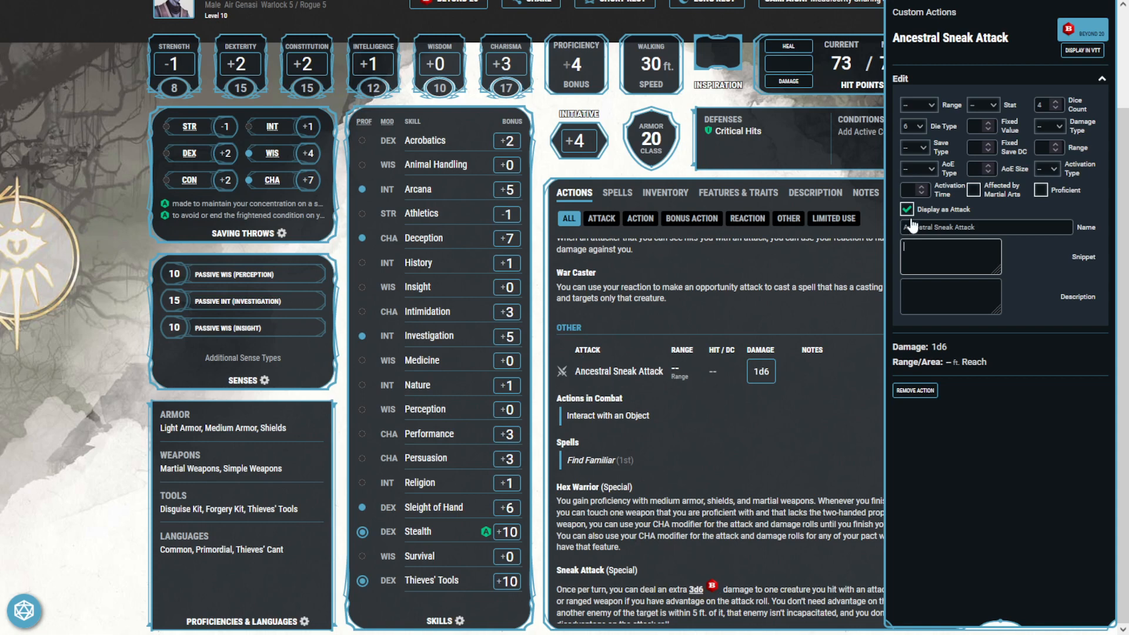
Step: Copy the Sneak Attack description from the actions list into the Ancestral Sneak Attack's snippet and enlarge that text box
click(945, 247)
scroll(789, 546, down, 1)
drag(672, 605, 555, 572)
key(ctrl+c)
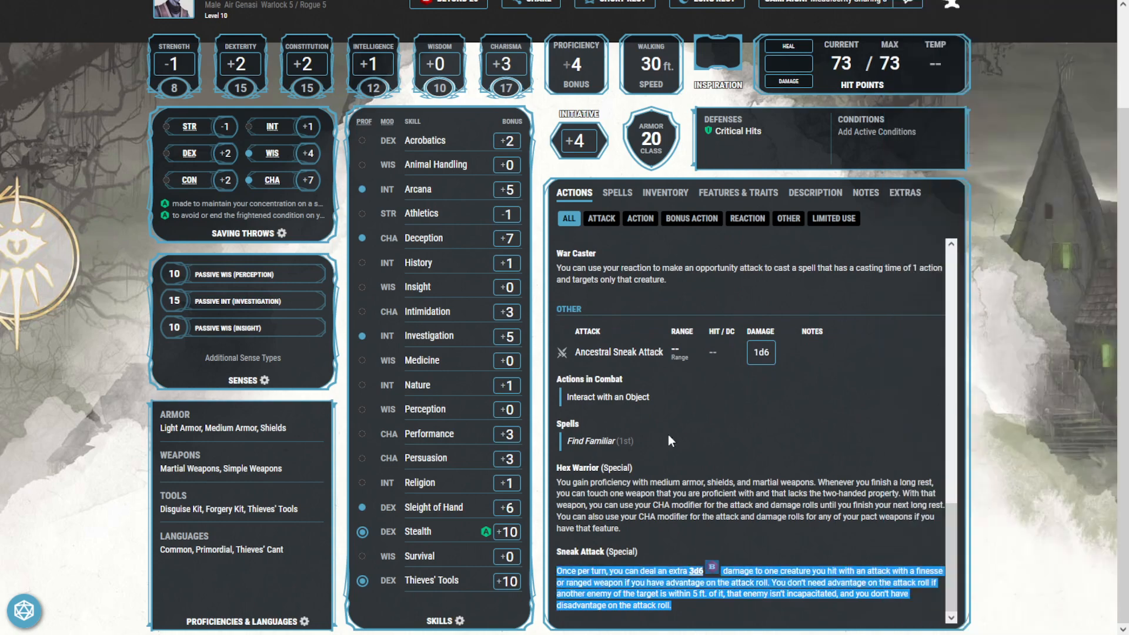
click(642, 364)
click(952, 101)
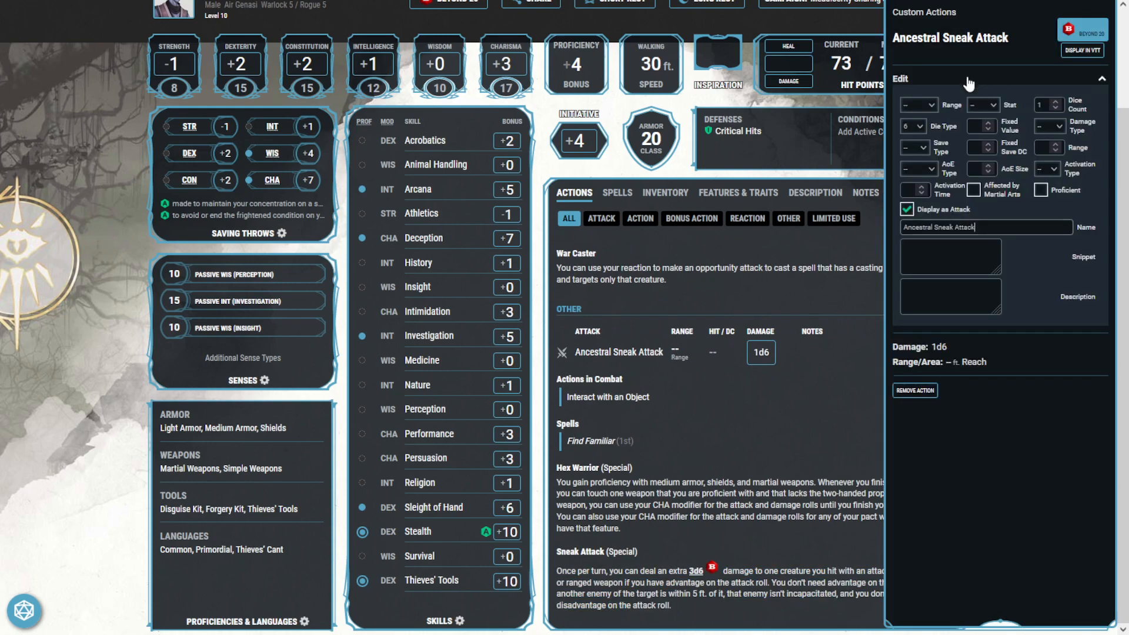
click(948, 256)
key(ctrl+v)
drag(992, 270, 1081, 327)
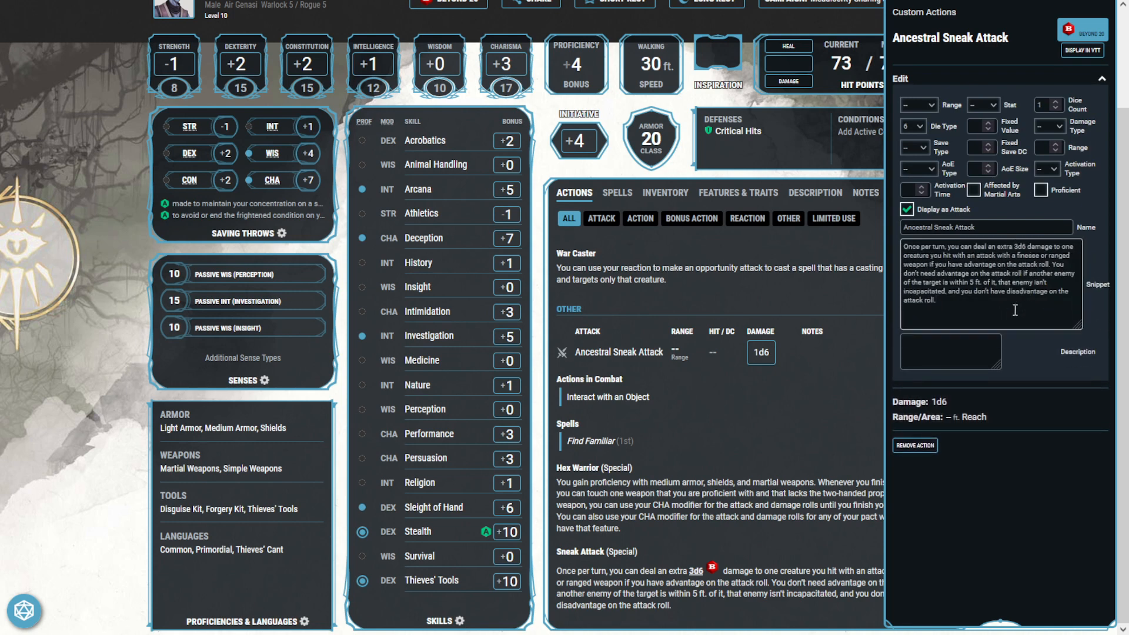
Step: Paste the same text into the custom action's description and change the extra damage to 4d6 in both texts
click(973, 356)
key(ctrl+v)
drag(999, 368, 1092, 423)
key(BackSpace)
text(4)
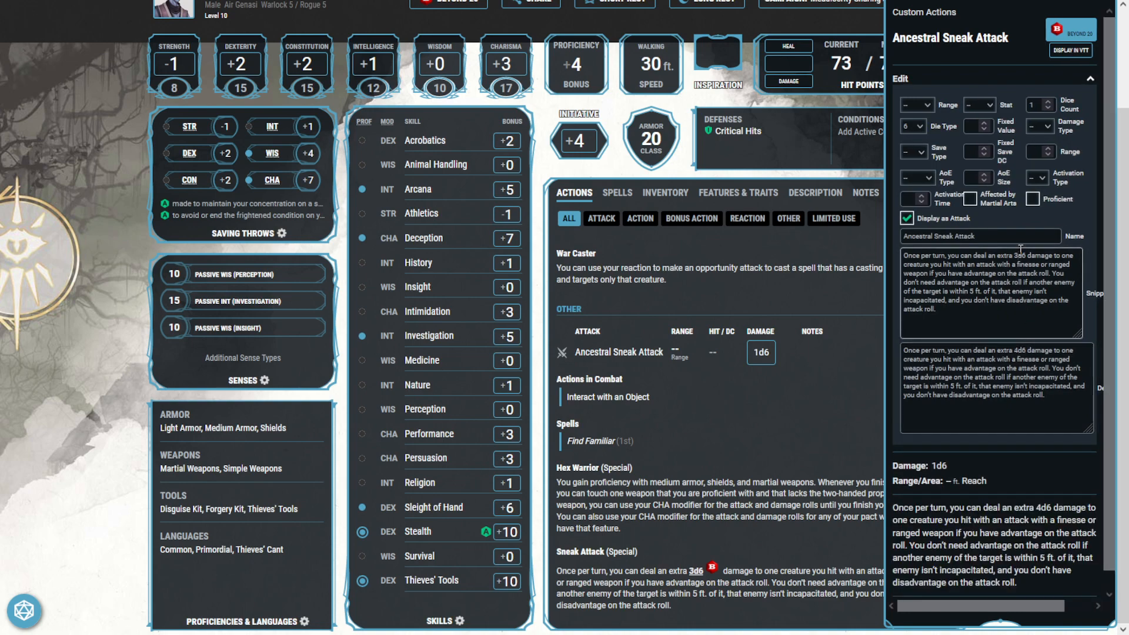
key(BackSpace)
text(4)
click(982, 411)
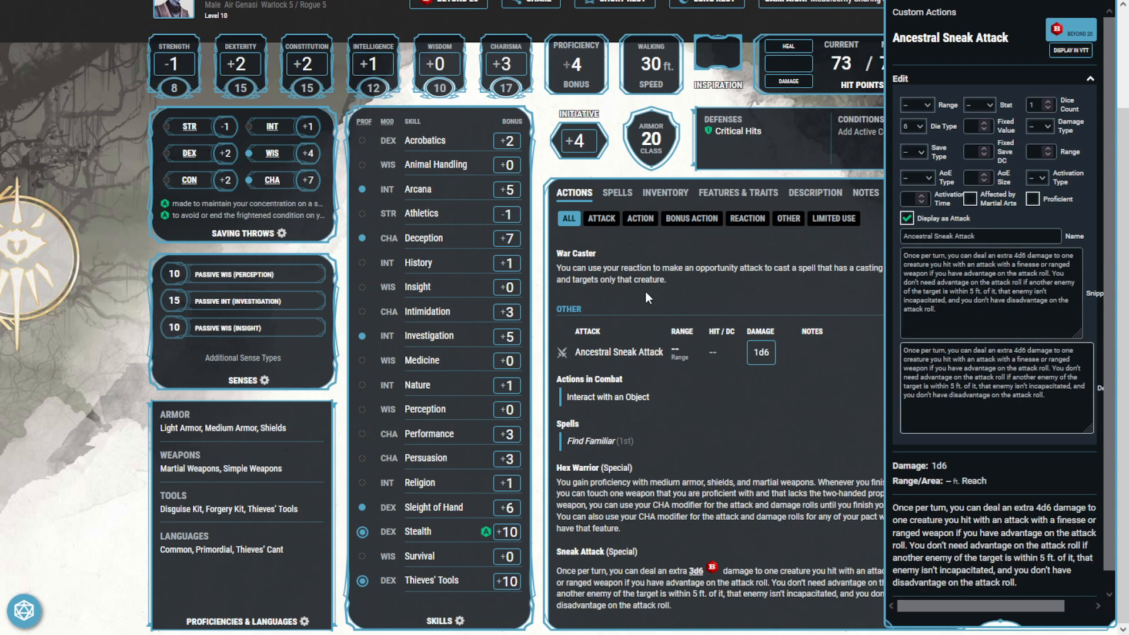
Step: Set the Ancestral Sneak Attack's activation type to Special and its dice count to 4
click(1040, 178)
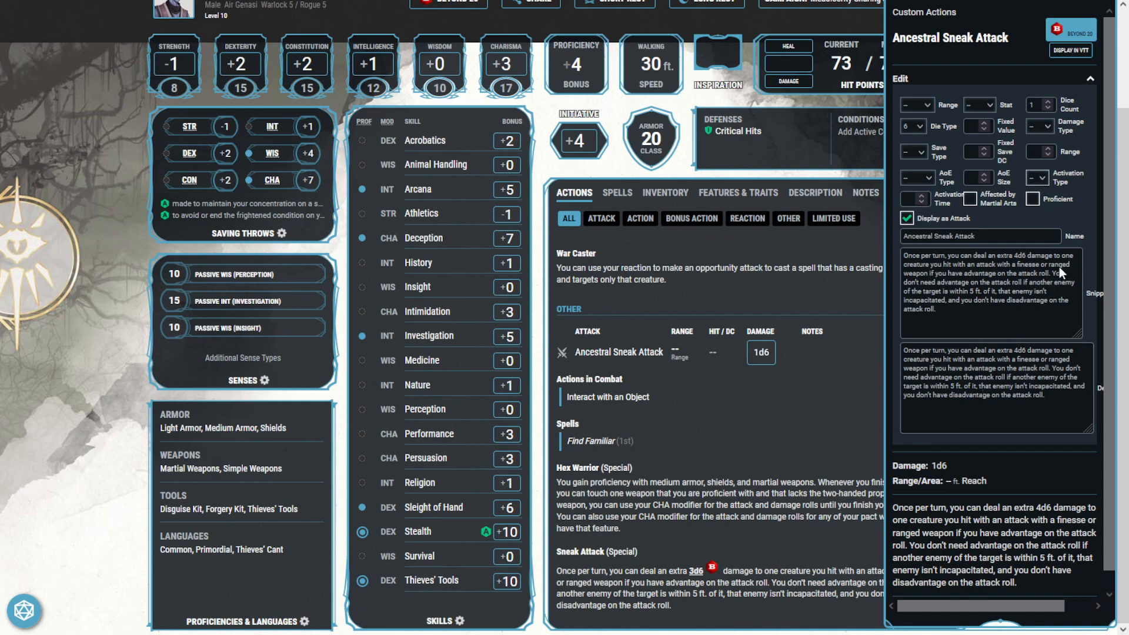
key(s)
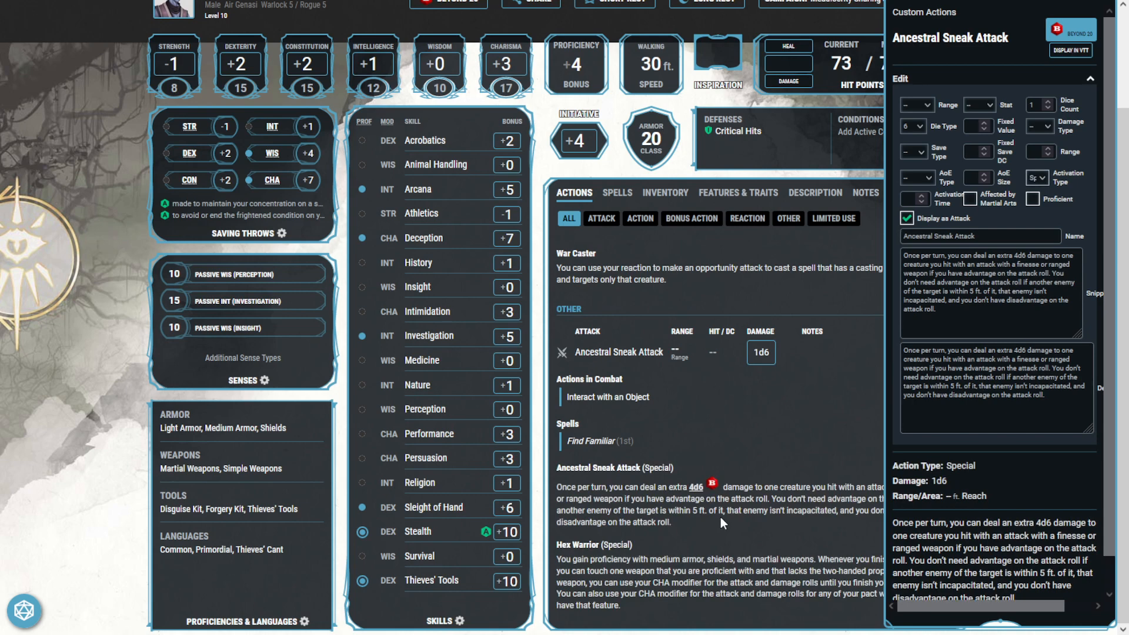
click(1029, 105)
click(1017, 146)
click(1049, 124)
click(985, 155)
click(981, 333)
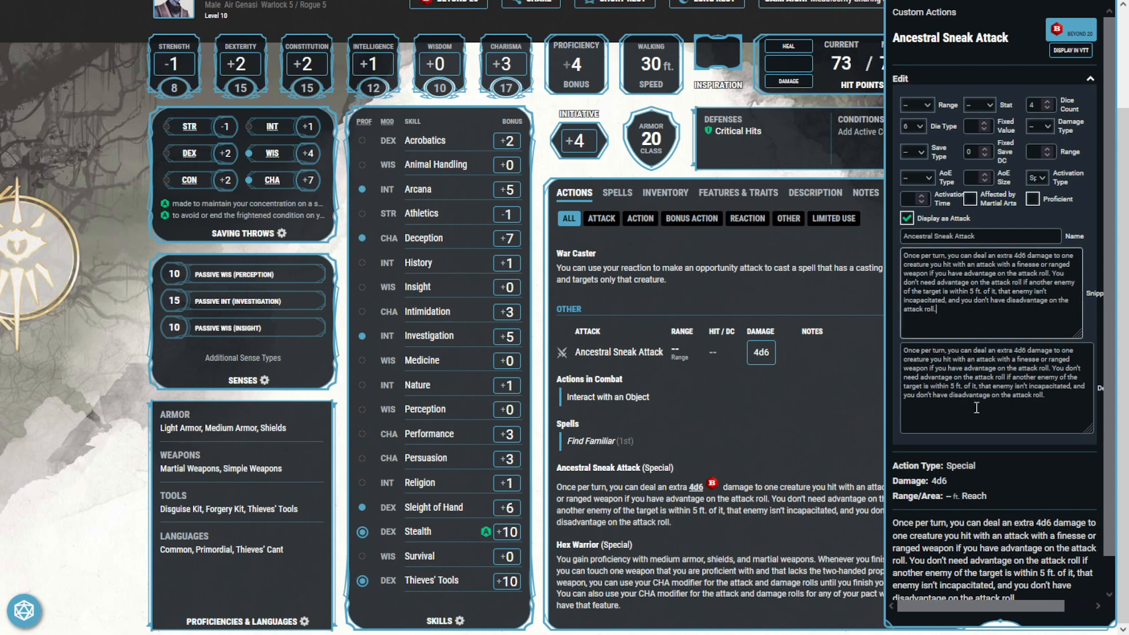
click(977, 410)
click(831, 361)
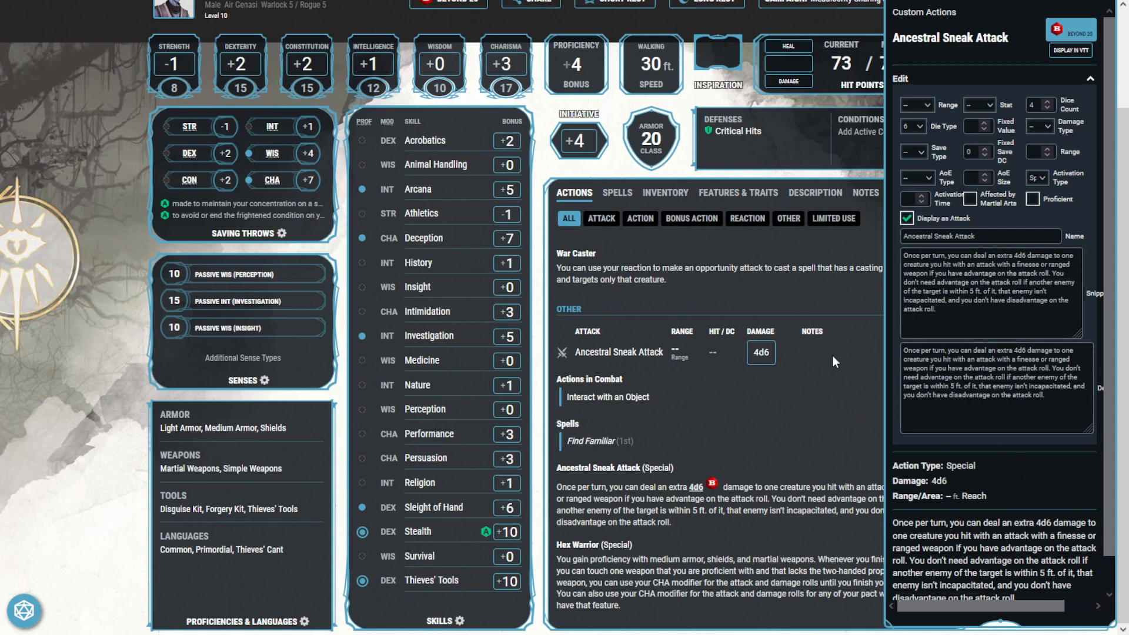
click(828, 268)
mouse_move(762, 363)
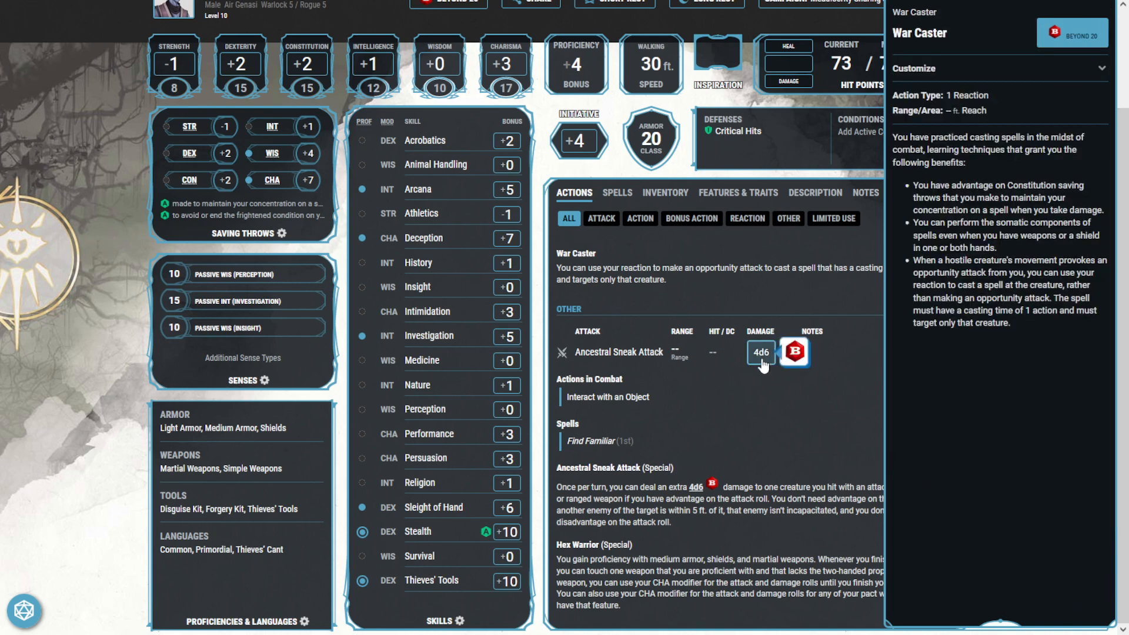
Step: Show the character's inventory and copy the Blindside (level 1) entry from the Google Docs document
click(665, 192)
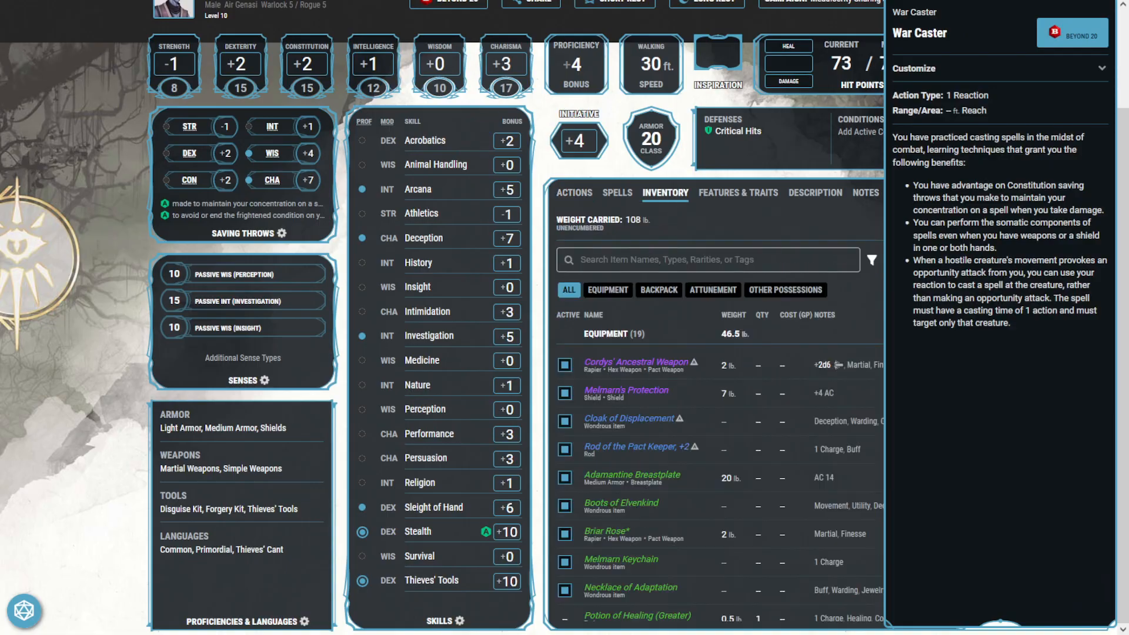
key(ctrl+Tab)
click(435, 182)
drag(678, 157, 290, 130)
key(ctrl+c)
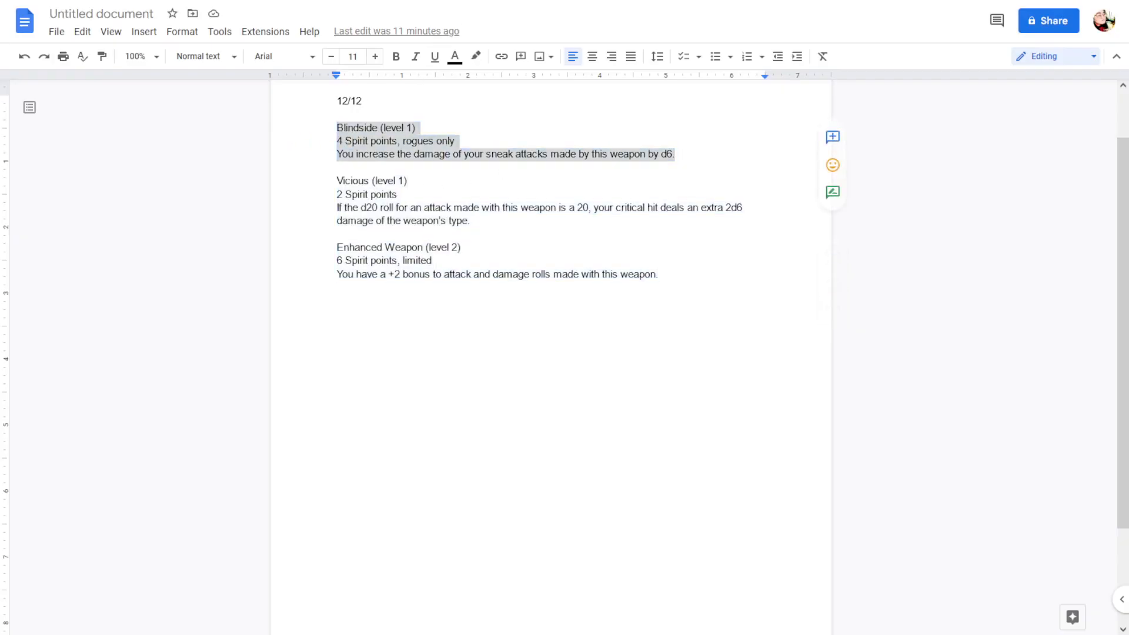
Step: Switch back to D&D Beyond, show the character's Other actions, and open the Ancestral Sneak Attack custom action for editing
key(ctrl+shift+Tab)
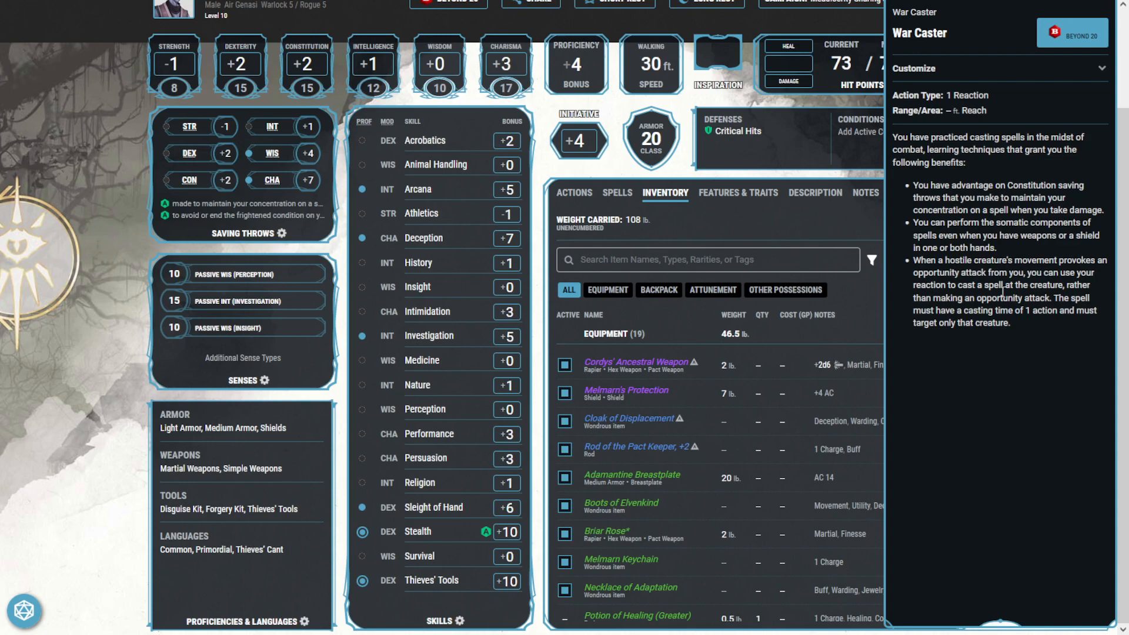
click(577, 194)
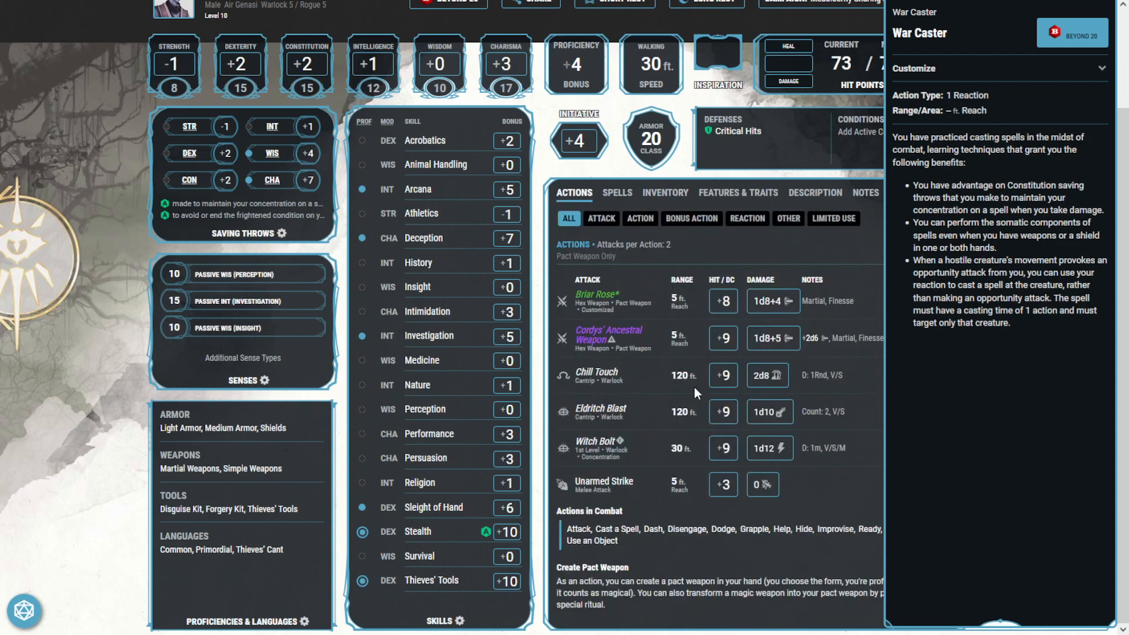
click(789, 218)
click(648, 542)
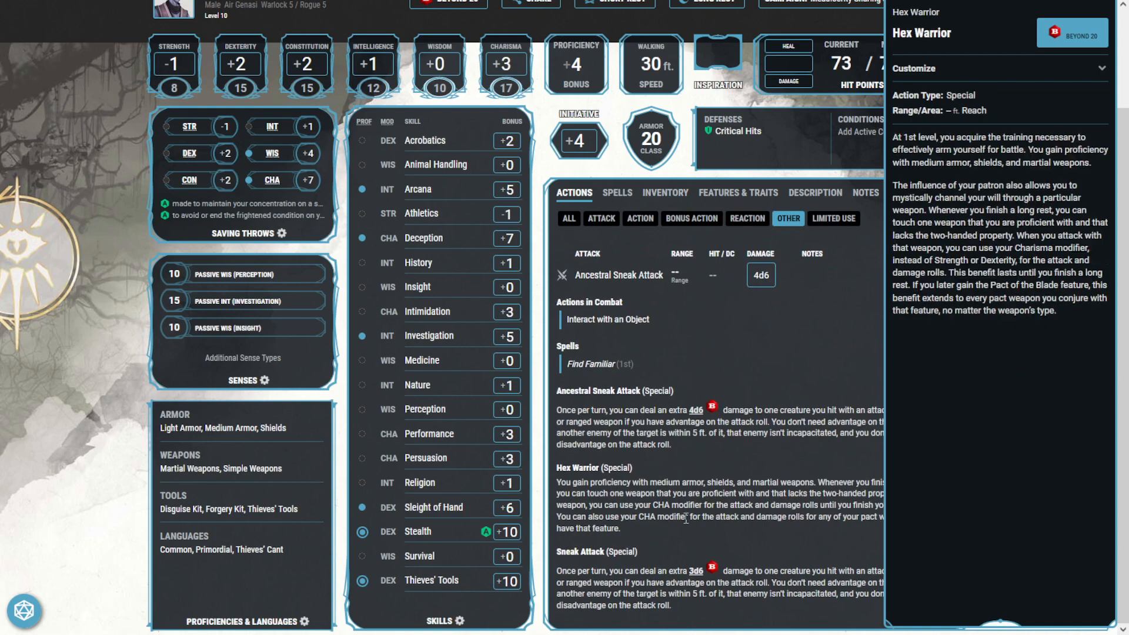
click(658, 425)
click(658, 423)
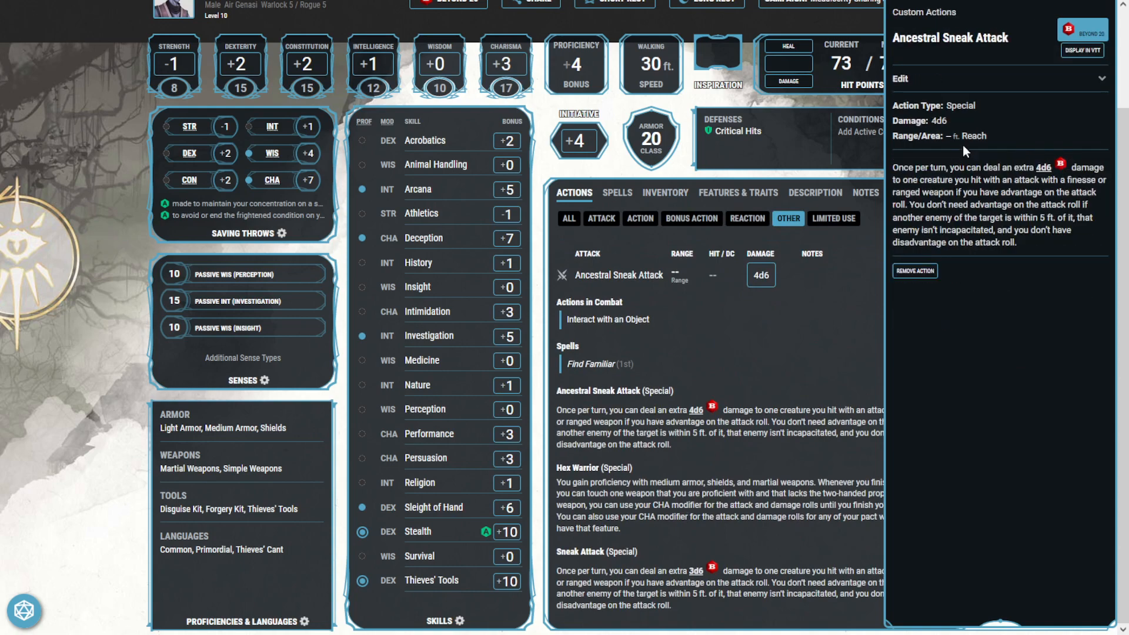
click(1005, 89)
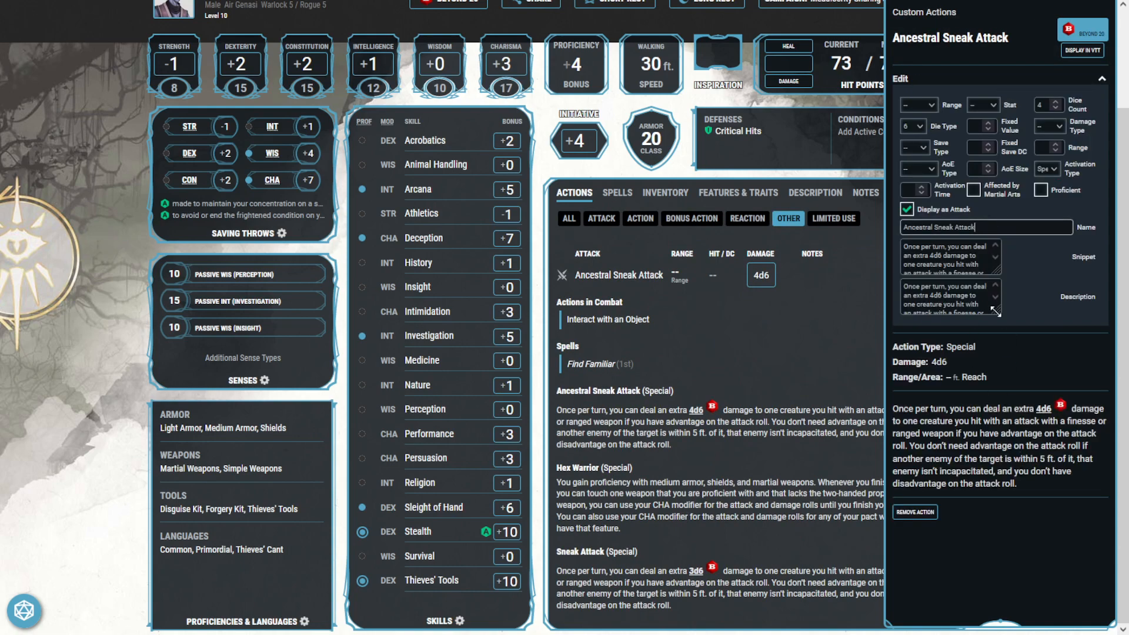
Step: Append the copied Blindside (level 1) entry to the snippet and description in enlarged text boxes, and delete it from the snippet again
drag(994, 268, 1073, 335)
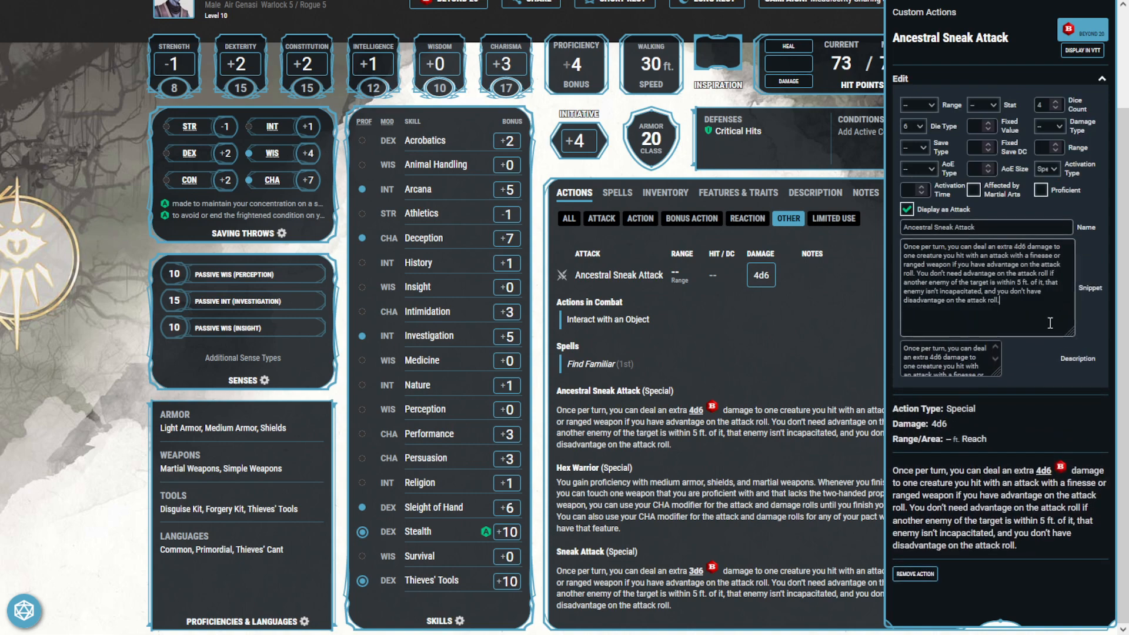
key(ctrl+v)
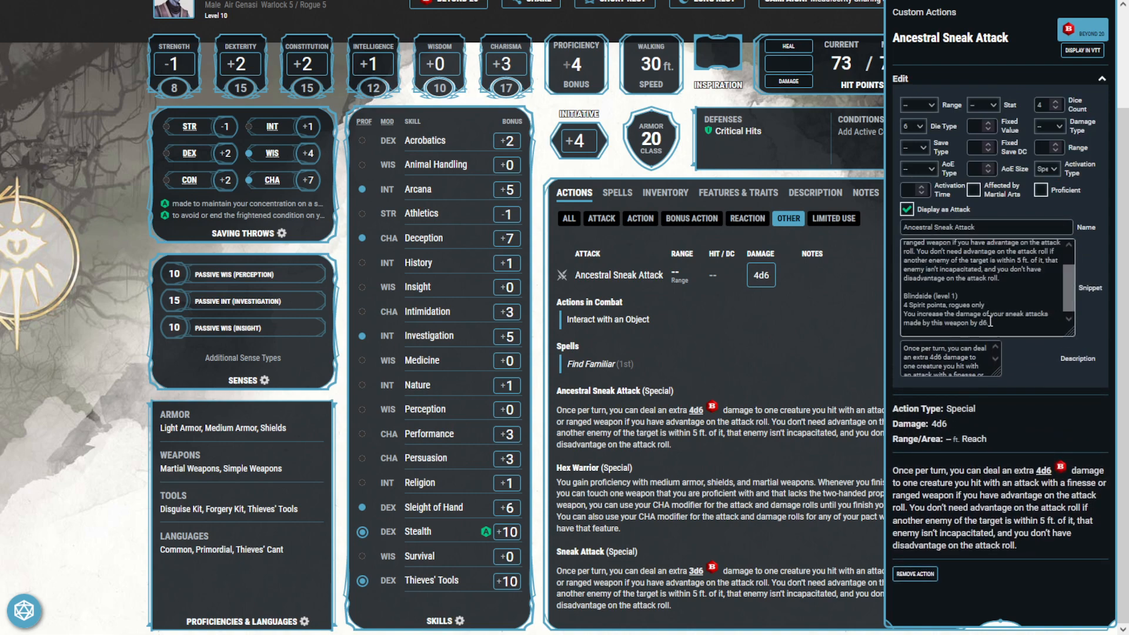
drag(997, 374, 1061, 478)
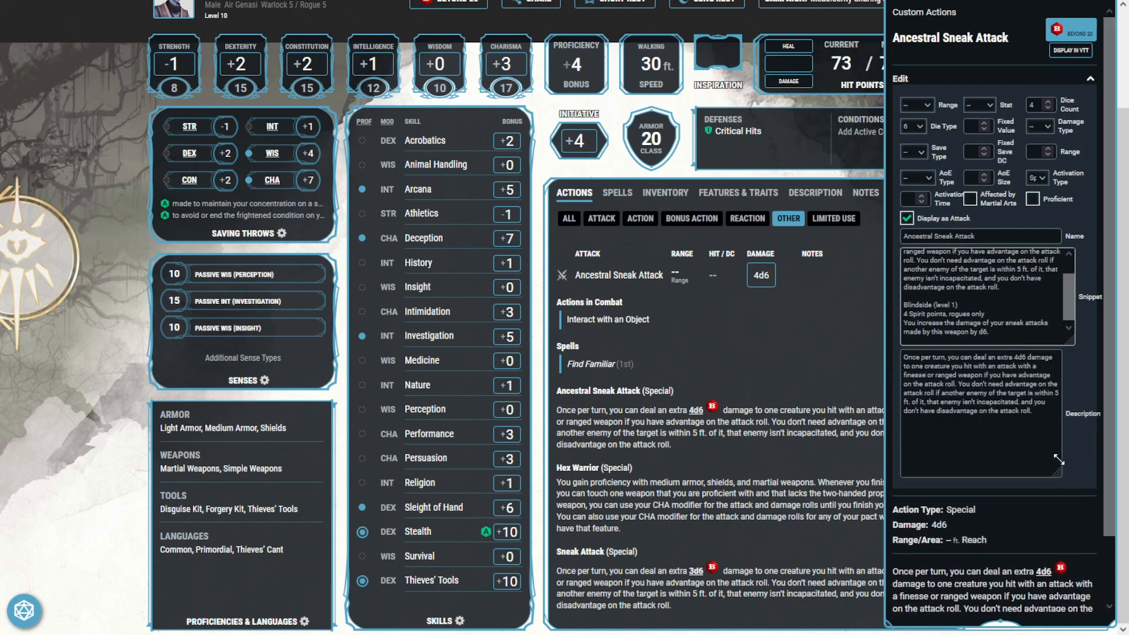
click(1039, 463)
key(ctrl+v)
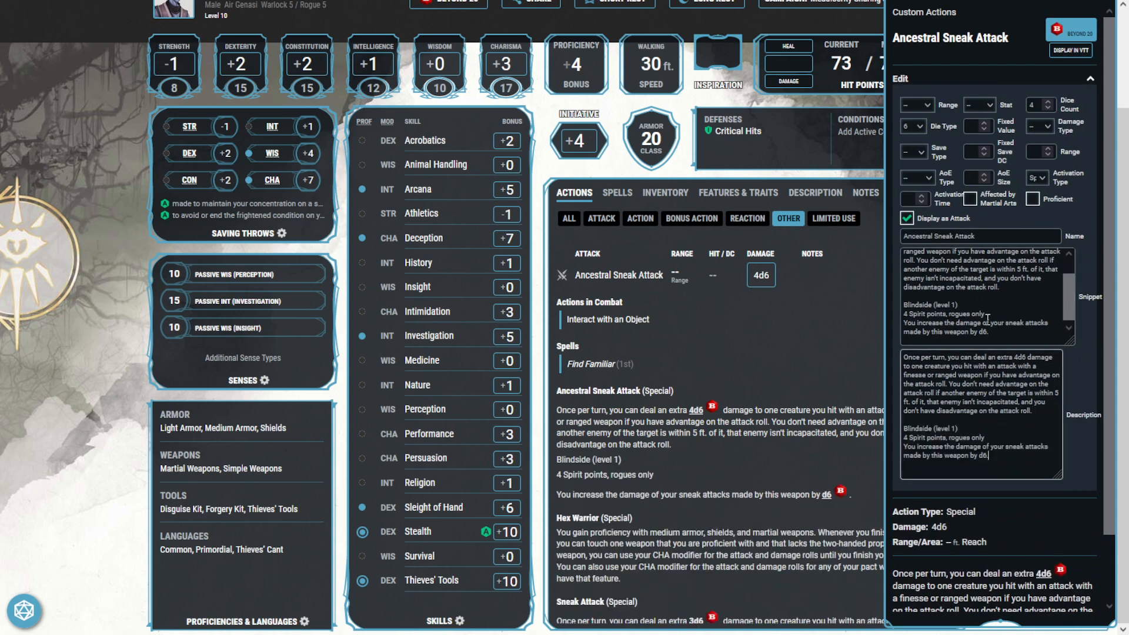
drag(994, 333, 864, 304)
key(BackSpace)
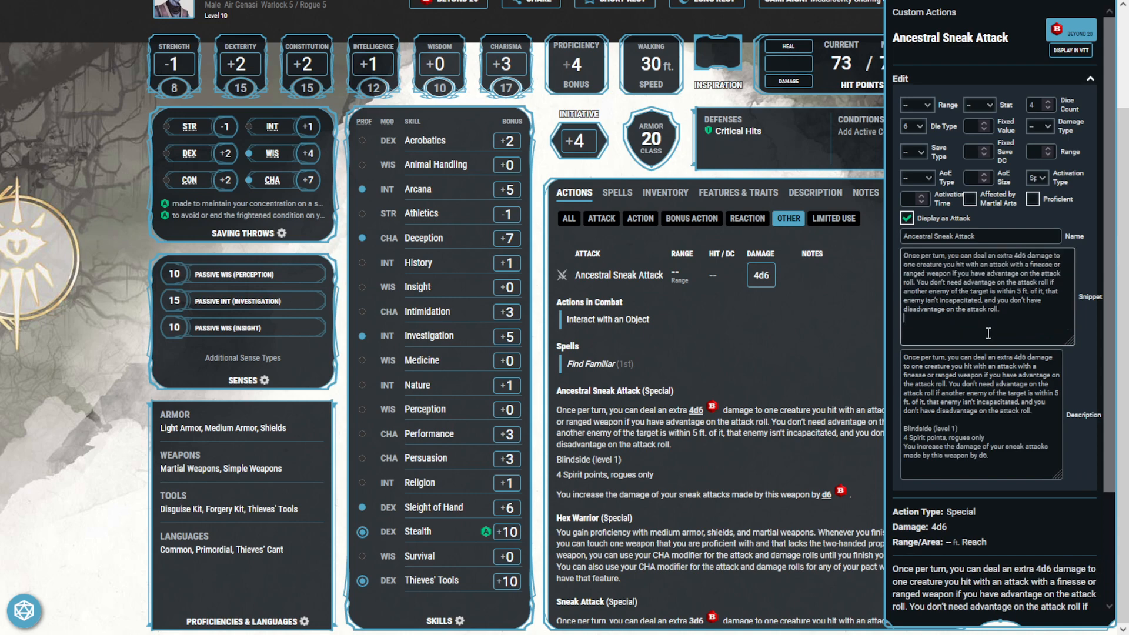
Step: Customize the original Sneak Attack action with the name INVALID SNEAK ATTACK and close its details
click(647, 577)
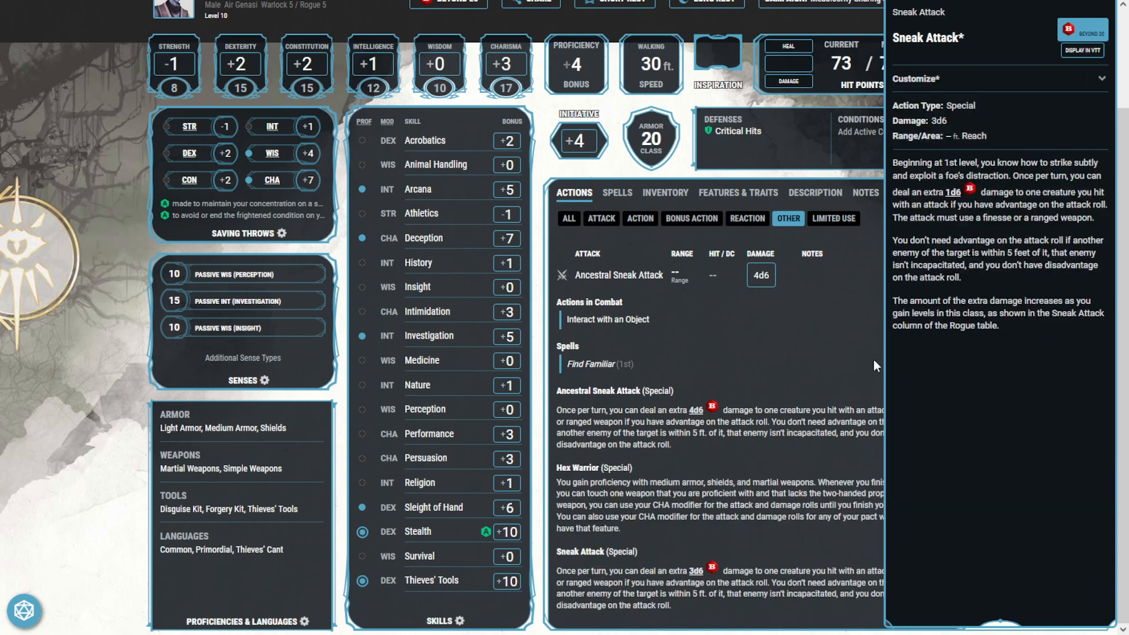
click(965, 89)
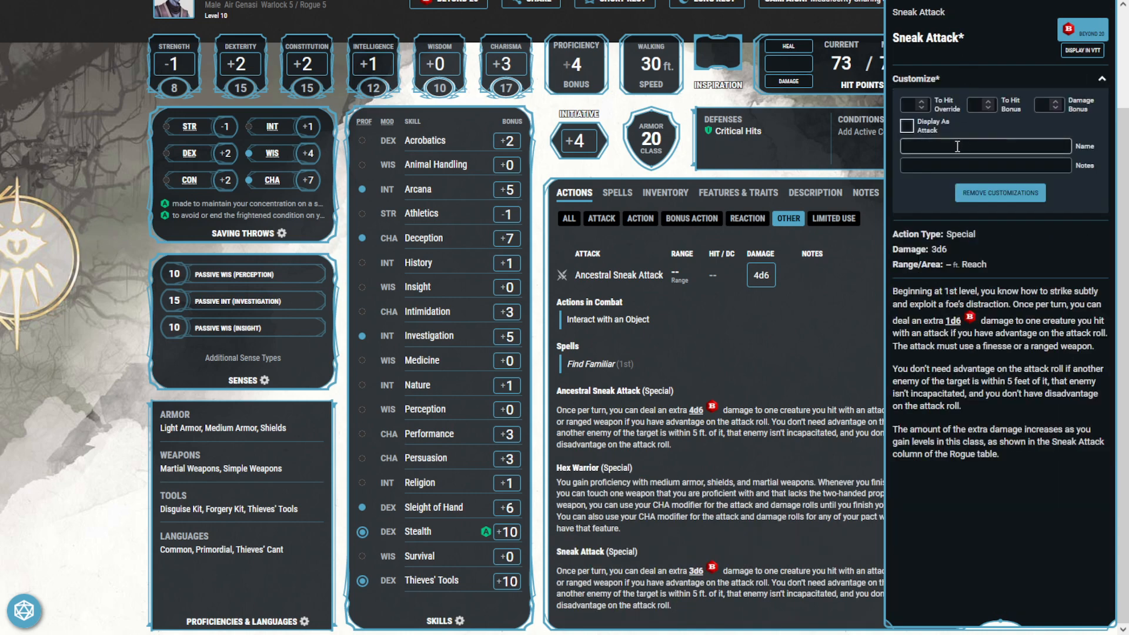
text(INVALID SNMEA)
key(BackSpace)
key(BackSpace)
key(BackSpace)
text(EAK ATTACK)
click(959, 166)
click(540, 174)
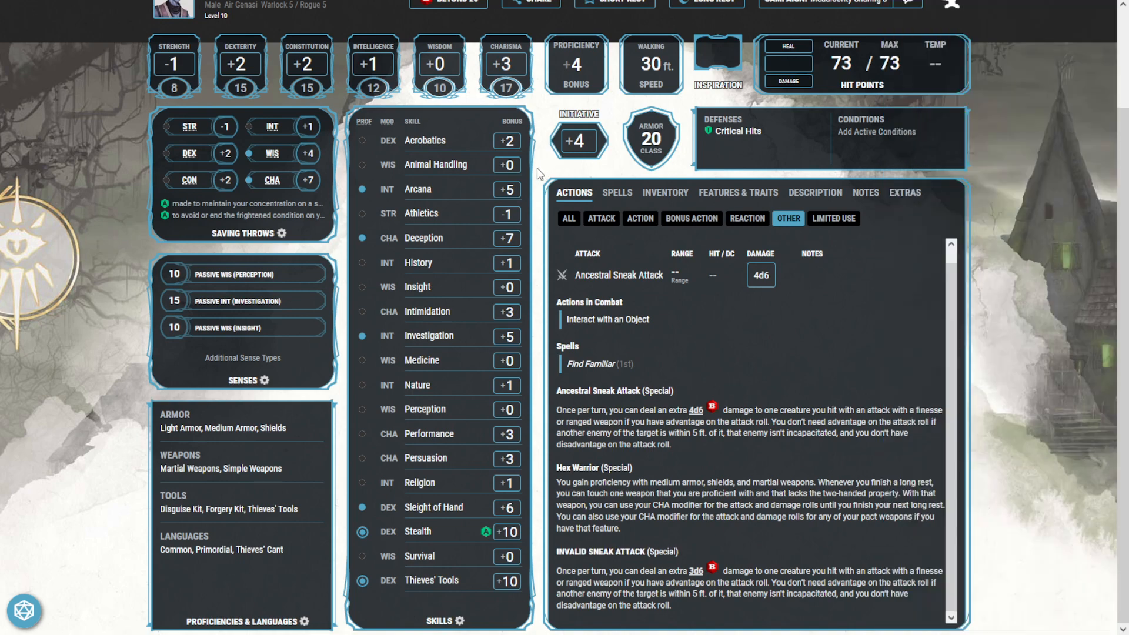